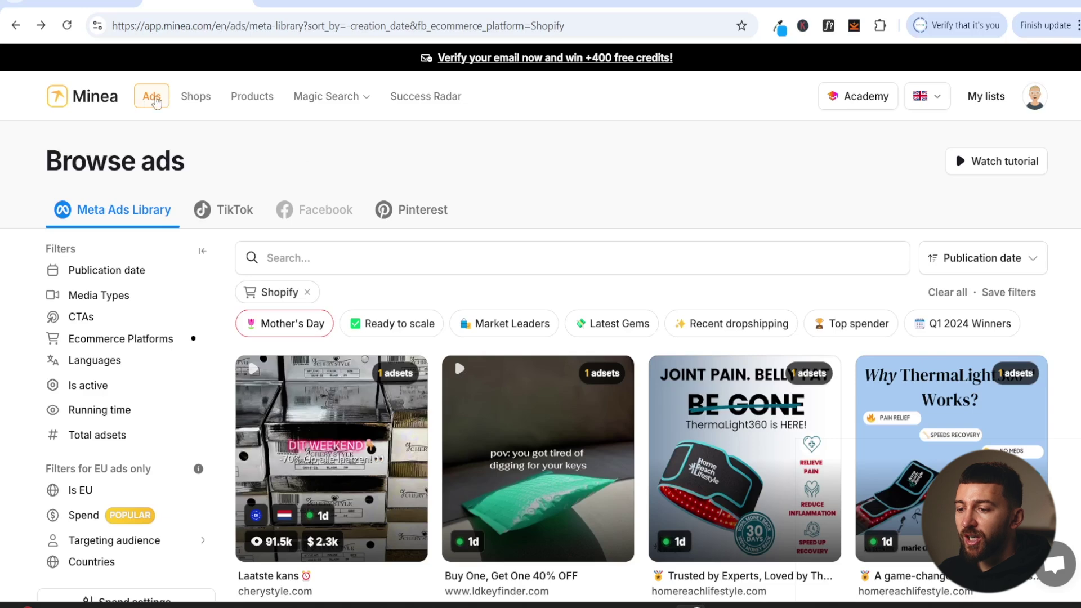
Filter the ads to Buy Now and Shop Now calls to action.
{"action": "mouse_move", "coordinate": [118, 218]}
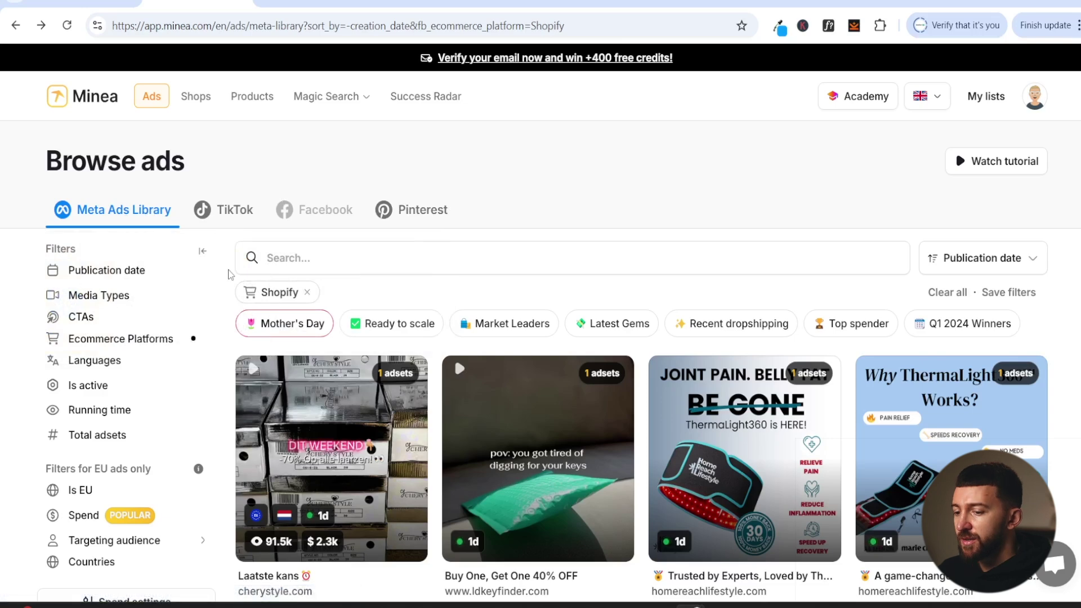
{"action": "left_click", "coordinate": [140, 296]}
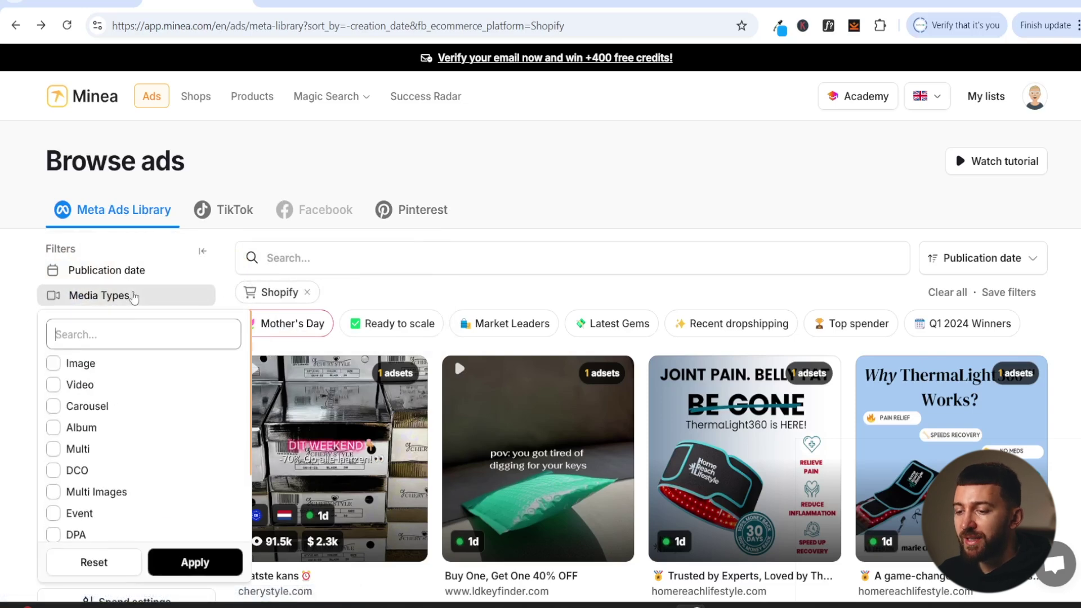
{"action": "left_click", "coordinate": [53, 365]}
{"action": "left_click", "coordinate": [17, 340]}
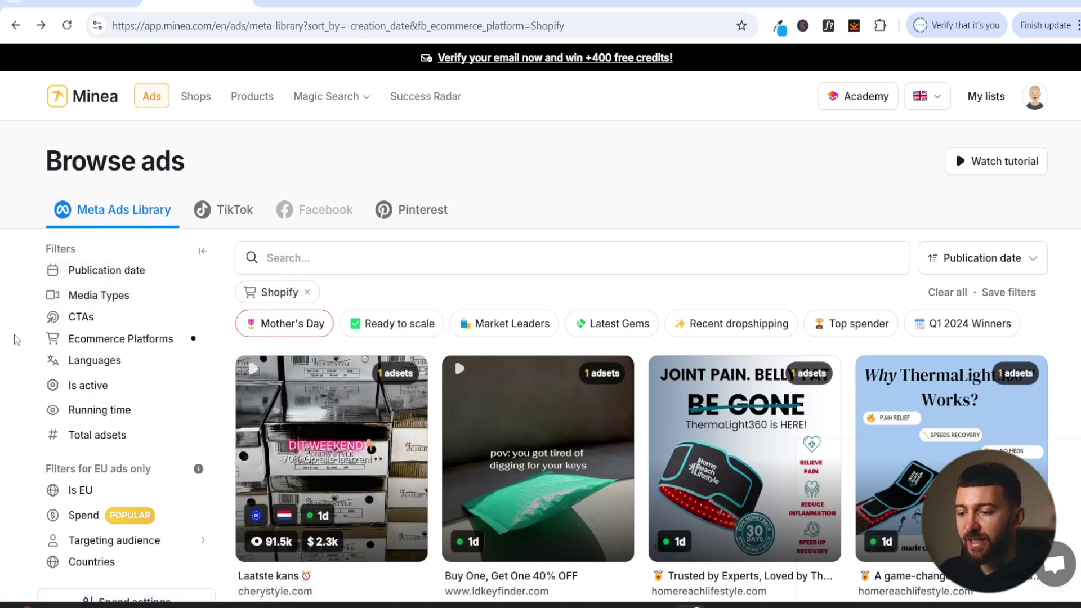
{"action": "left_click", "coordinate": [106, 319]}
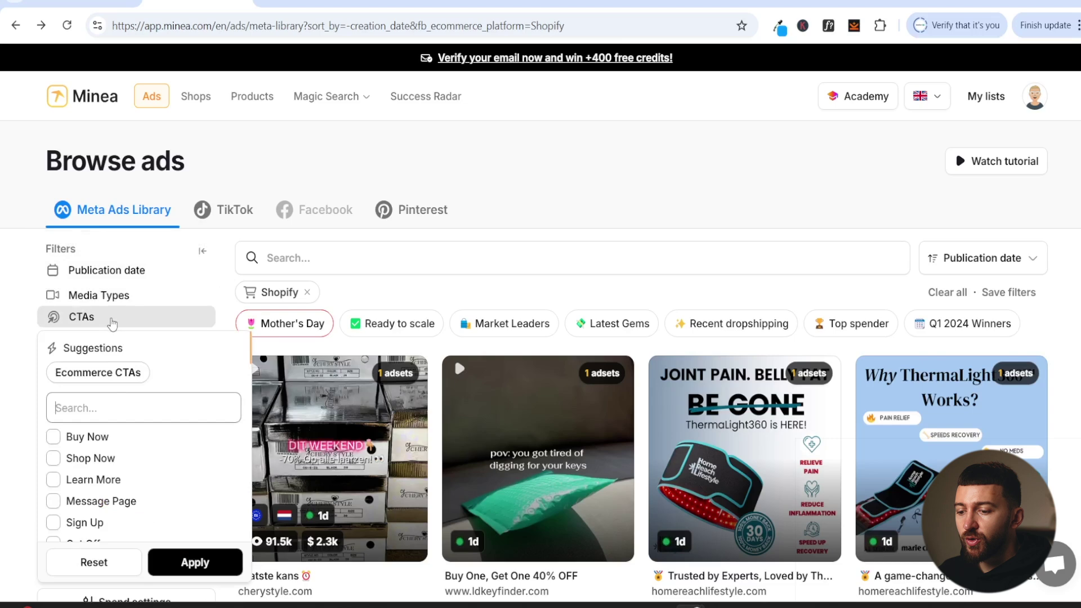
{"action": "left_click", "coordinate": [66, 439]}
{"action": "left_click", "coordinate": [54, 459]}
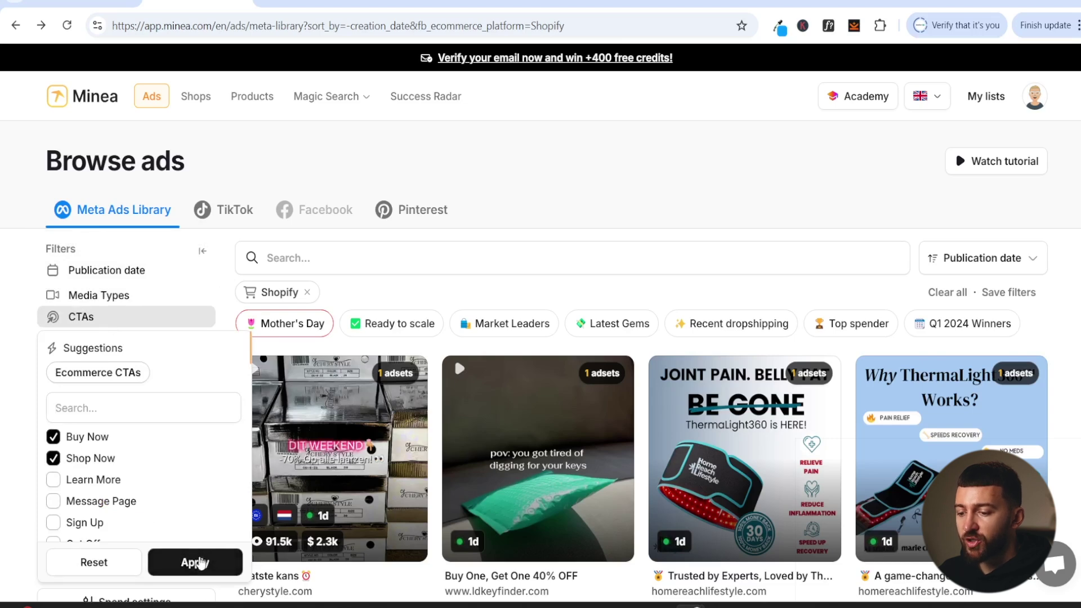
{"action": "left_click", "coordinate": [200, 562]}
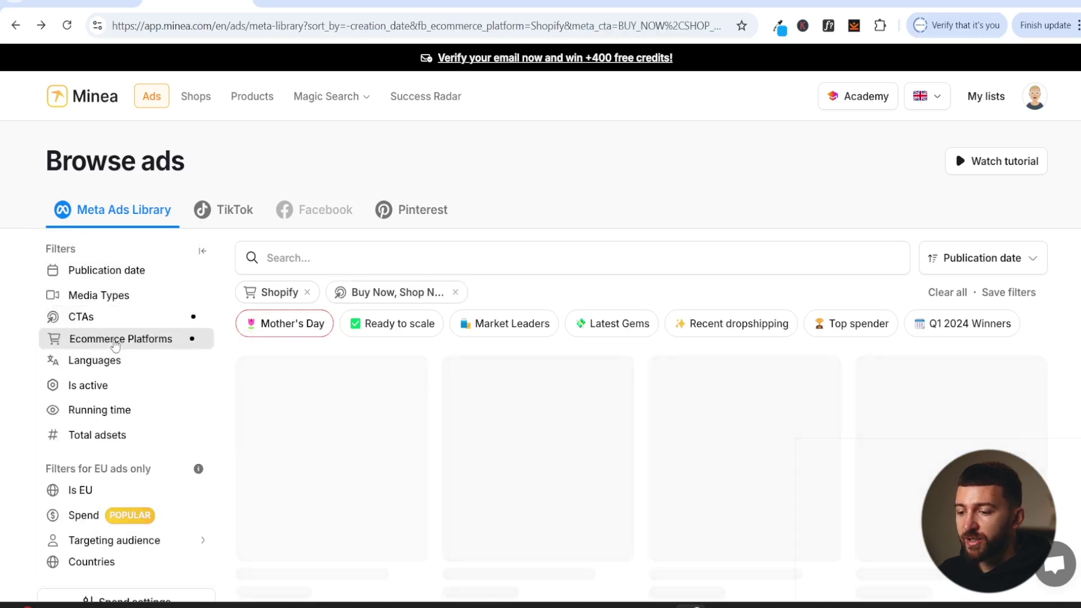
Limit the results to English-language ads that are still active.
{"action": "left_click", "coordinate": [116, 339]}
{"action": "left_click", "coordinate": [4, 371]}
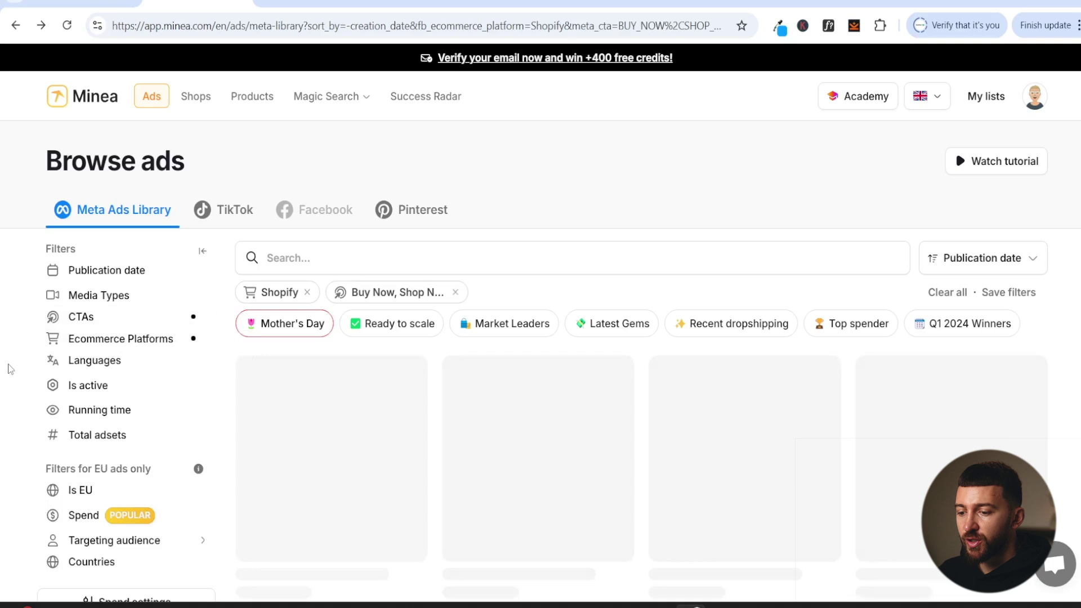
{"action": "left_click", "coordinate": [94, 362]}
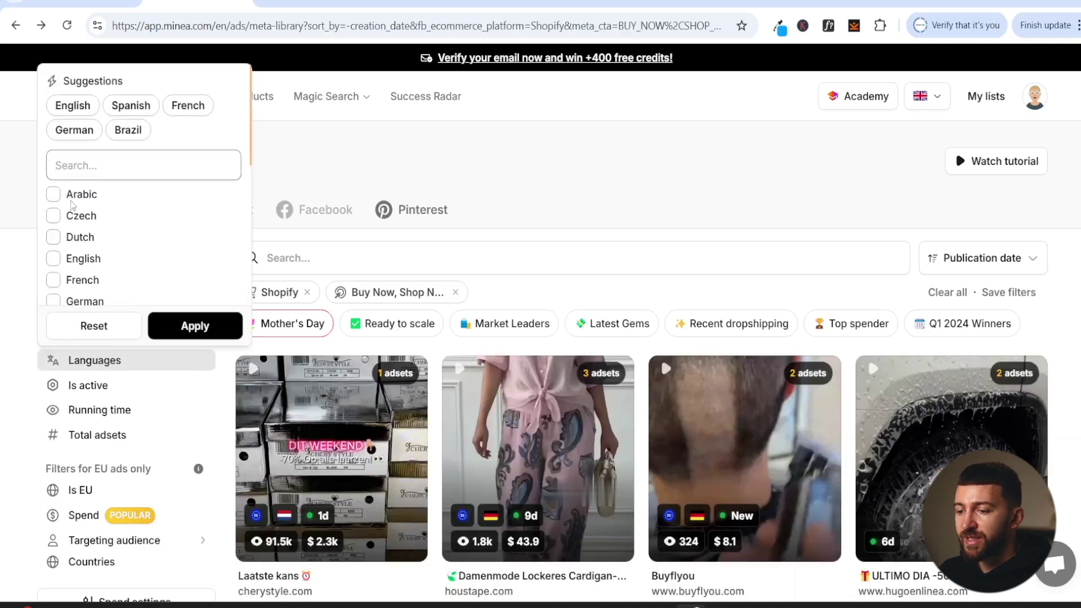
{"action": "left_click", "coordinate": [66, 108]}
{"action": "left_click", "coordinate": [192, 326]}
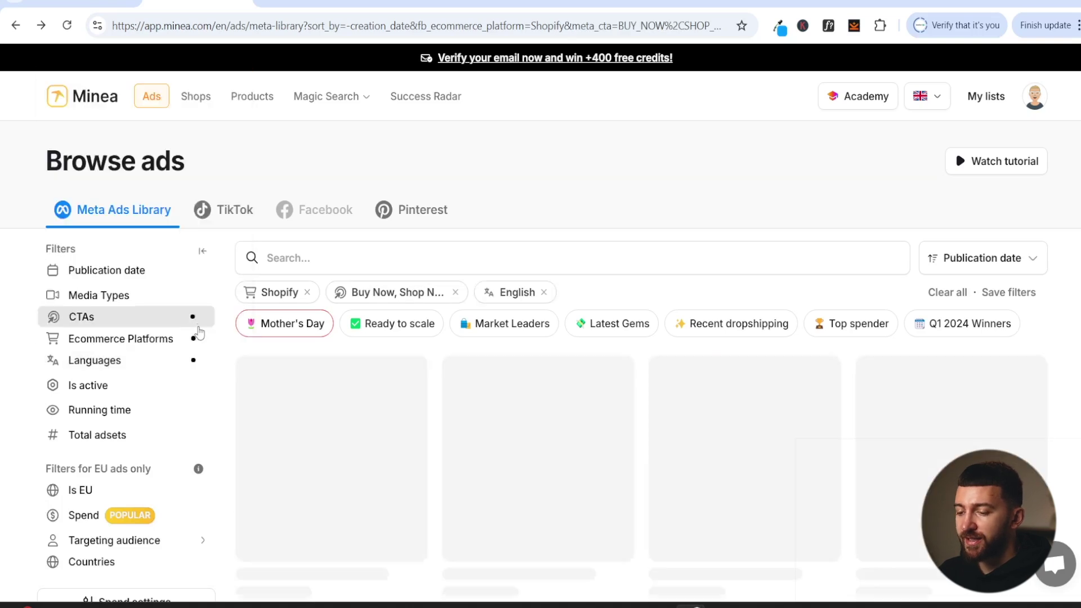
{"action": "left_click", "coordinate": [97, 389]}
{"action": "left_click", "coordinate": [54, 420]}
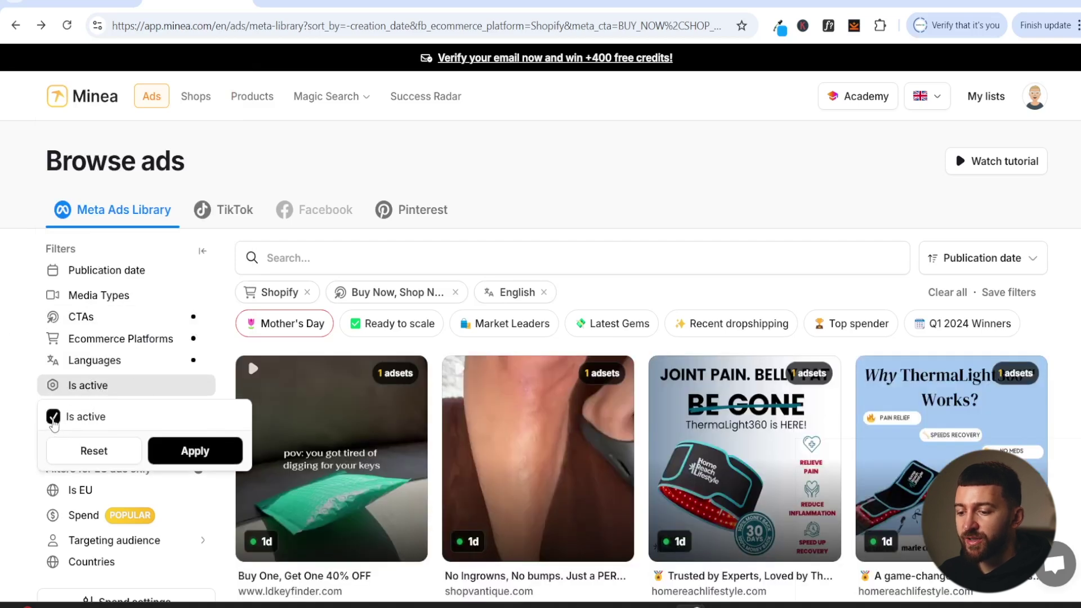
{"action": "left_click", "coordinate": [193, 451]}
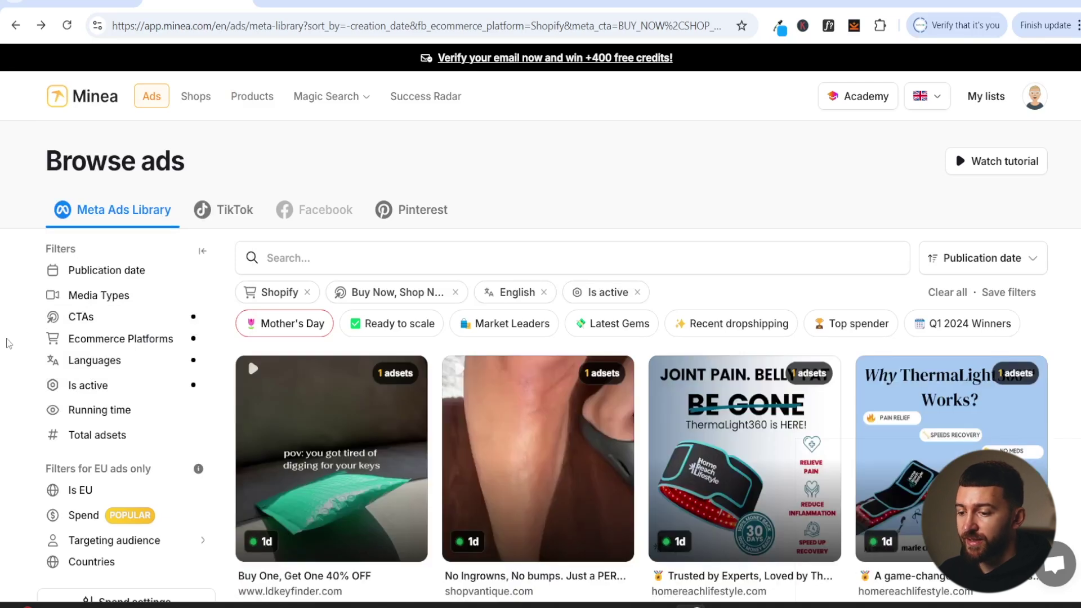
Keep ads running more than a month with Scaling spend of $301–$100,000.
{"action": "left_click", "coordinate": [107, 417]}
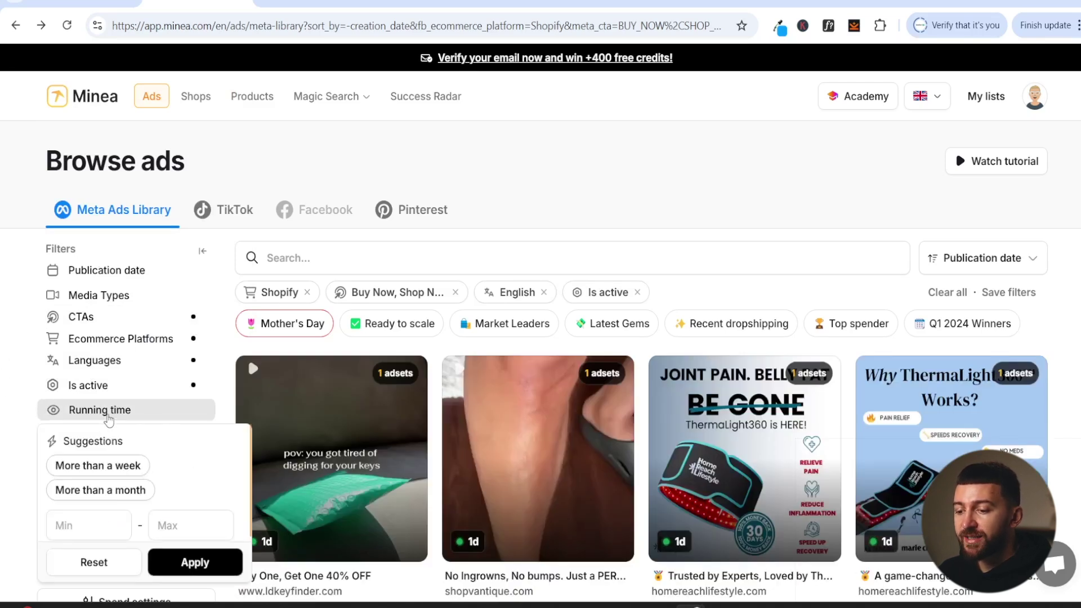
{"action": "left_click", "coordinate": [97, 491]}
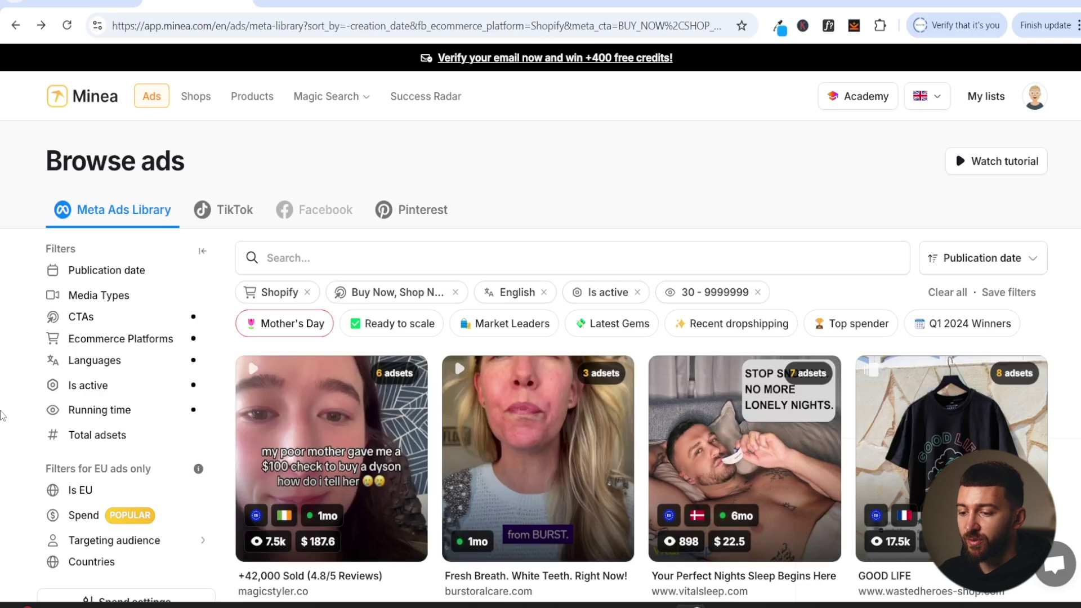
{"action": "scroll", "coordinate": [1, 415], "scroll_direction": "down", "scroll_amount": 1}
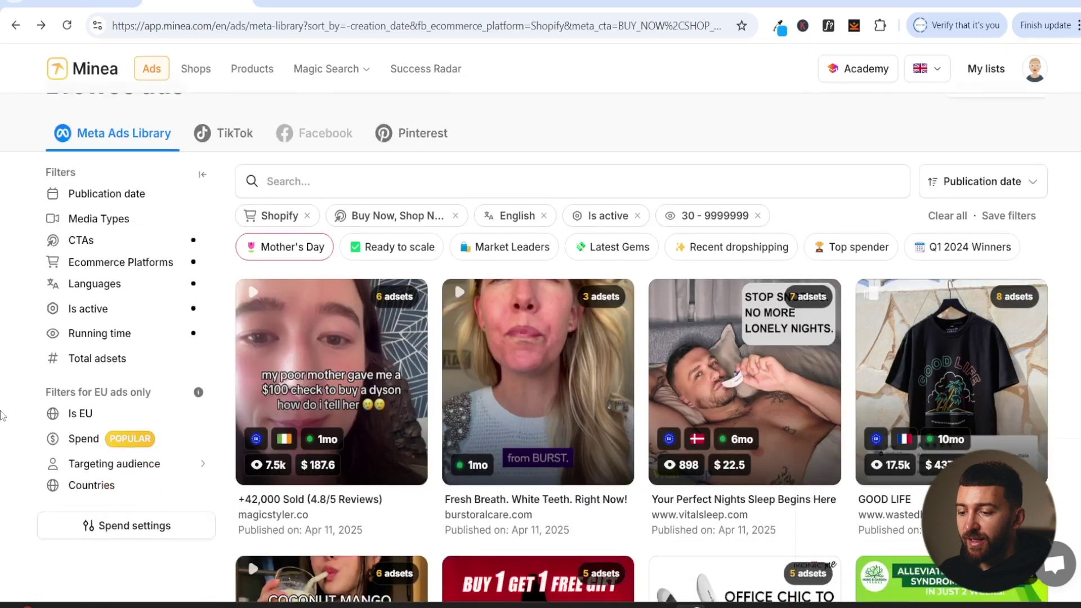
{"action": "left_click", "coordinate": [104, 446]}
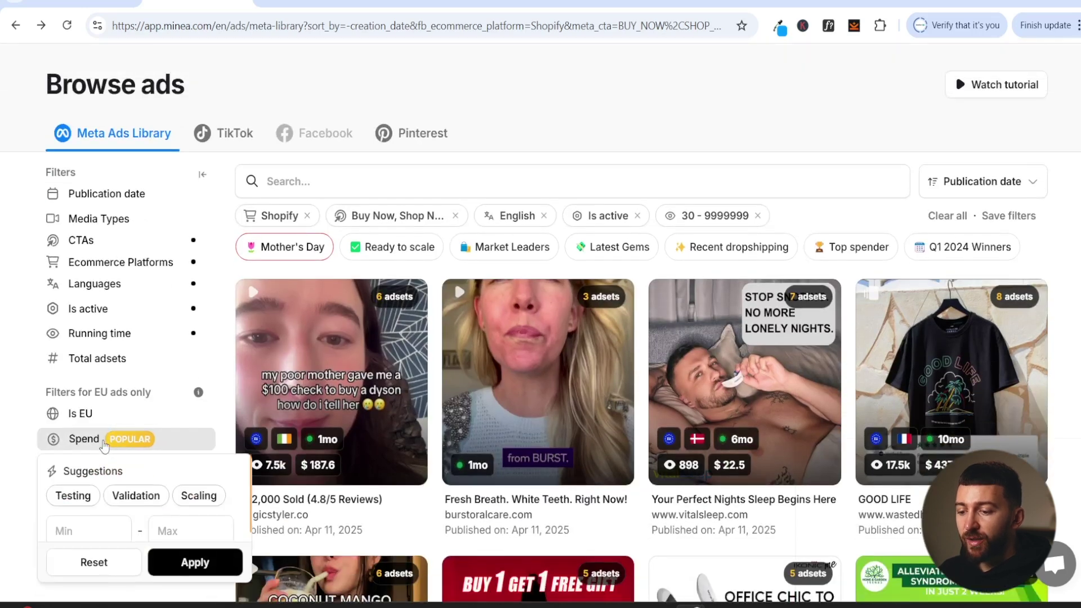
{"action": "left_click", "coordinate": [200, 497]}
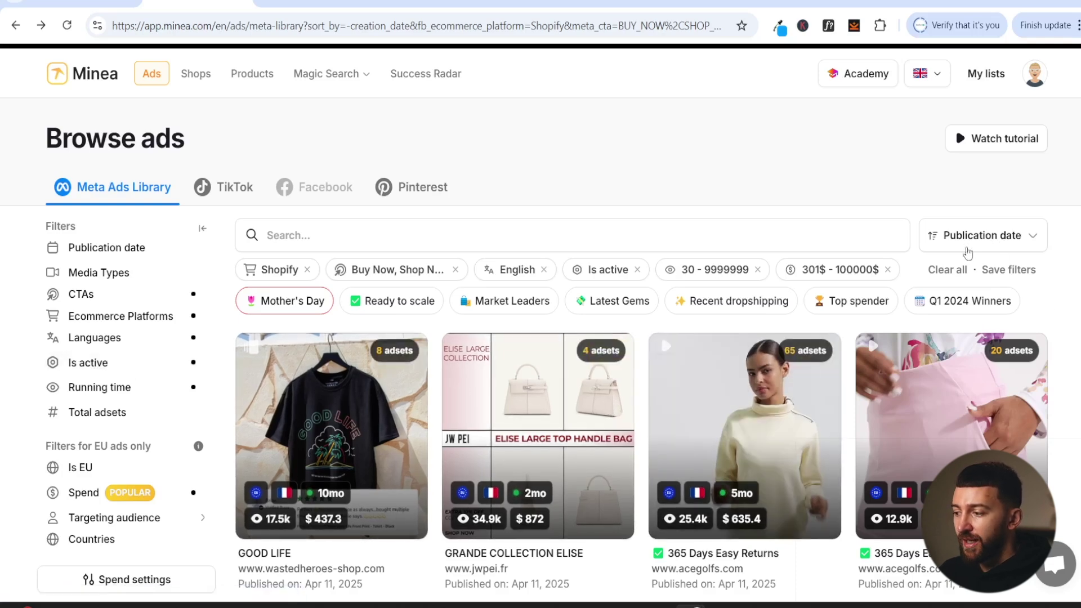
Sort by Running time and browse long-running ads such as Pandaize and Thehigherchakra.
{"action": "left_click", "coordinate": [992, 241]}
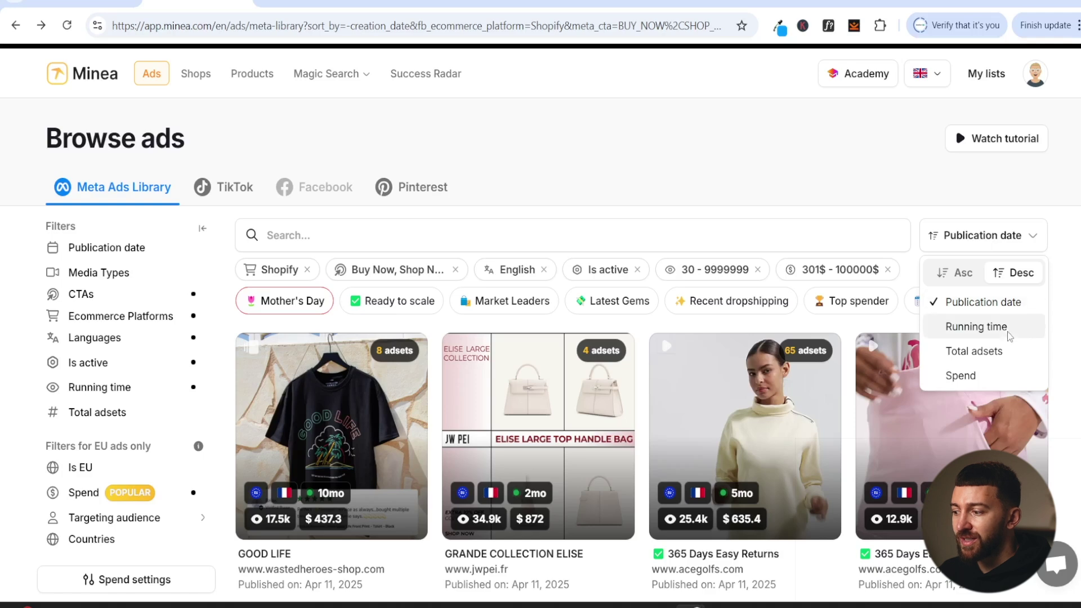
{"action": "left_click", "coordinate": [991, 337]}
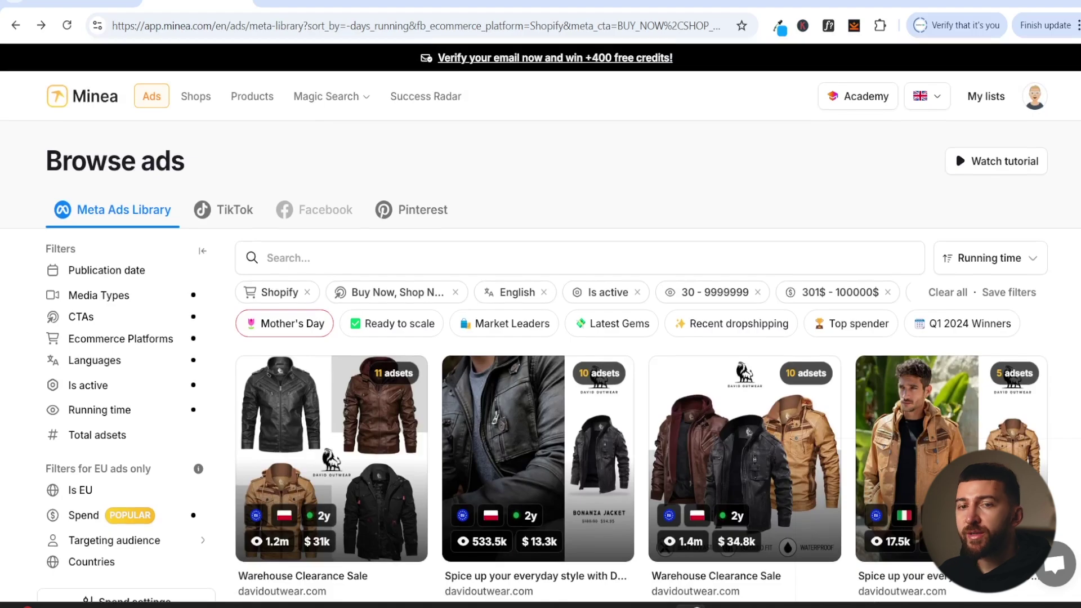
{"action": "scroll", "coordinate": [642, 360], "scroll_direction": "down", "scroll_amount": 5}
{"action": "scroll", "coordinate": [642, 364], "scroll_direction": "down", "scroll_amount": 2}
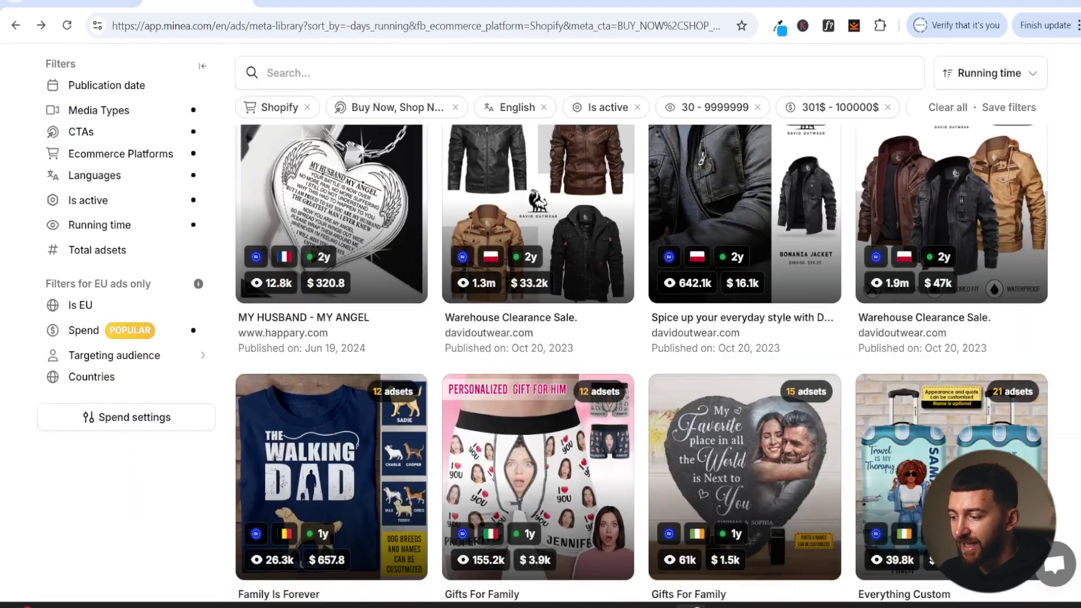
{"action": "scroll", "coordinate": [642, 363], "scroll_direction": "down", "scroll_amount": 10}
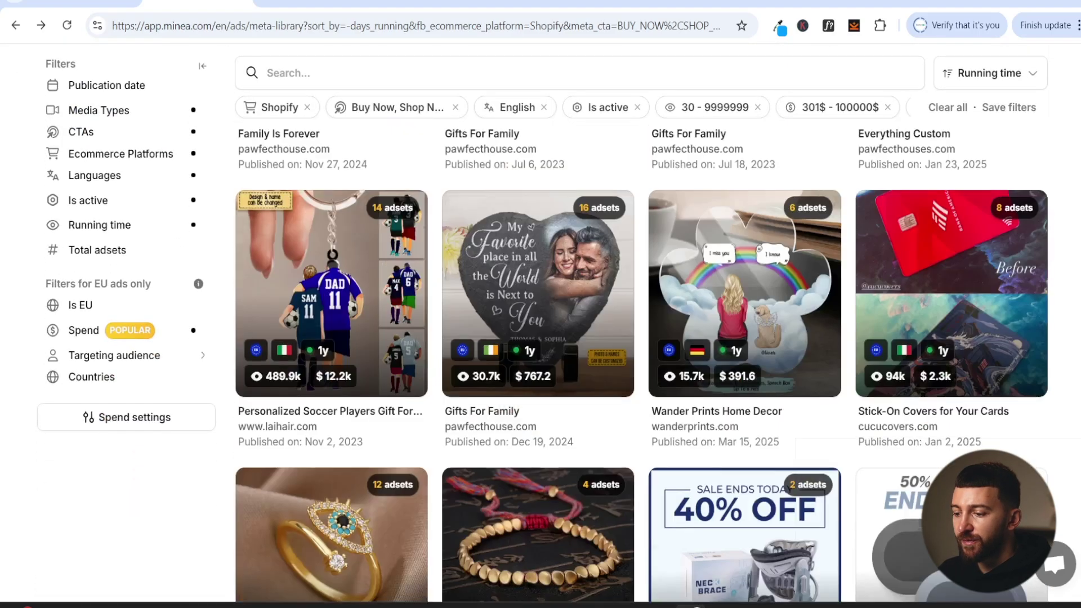
{"action": "scroll", "coordinate": [642, 363], "scroll_direction": "down", "scroll_amount": 1}
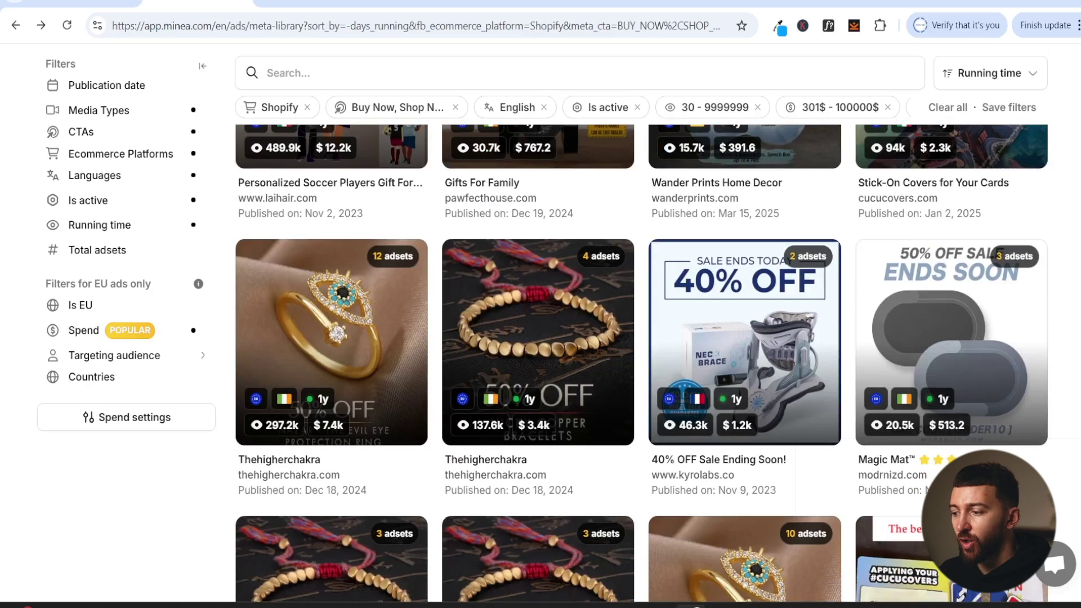
{"action": "scroll", "coordinate": [642, 364], "scroll_direction": "down", "scroll_amount": 2}
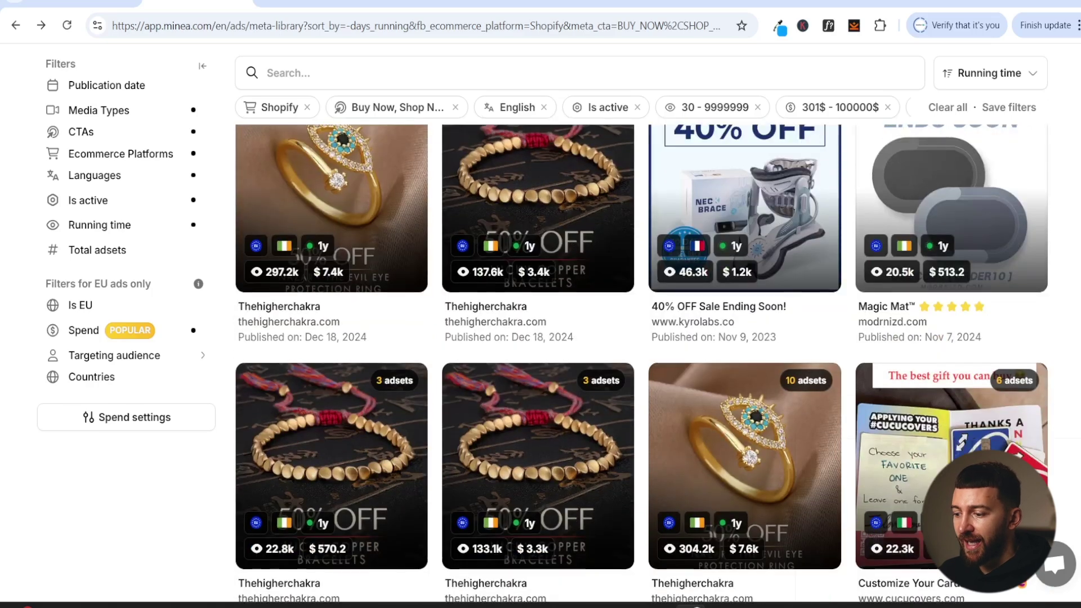
{"action": "scroll", "coordinate": [642, 364], "scroll_direction": "down", "scroll_amount": 4}
{"action": "scroll", "coordinate": [642, 364], "scroll_direction": "down", "scroll_amount": 3}
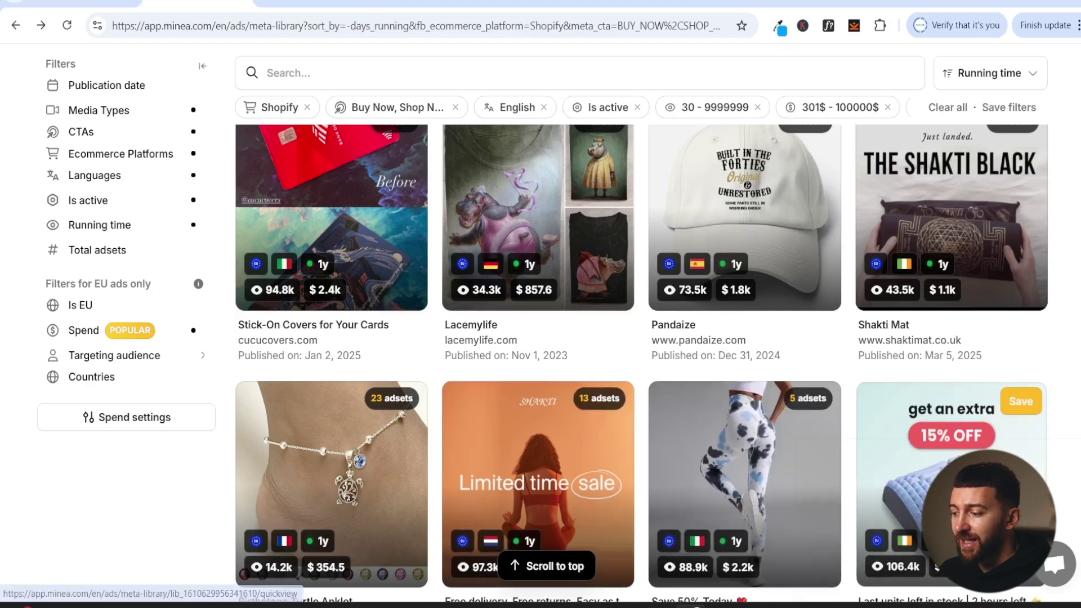
{"action": "scroll", "coordinate": [1076, 489], "scroll_direction": "down", "scroll_amount": 1}
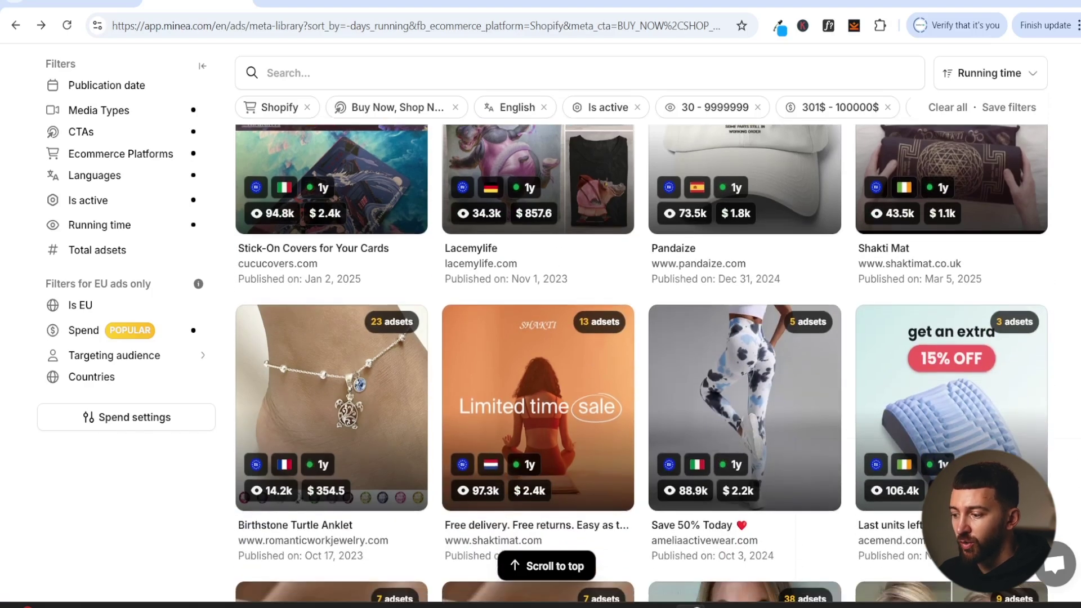
{"action": "scroll", "coordinate": [642, 363], "scroll_direction": "down", "scroll_amount": 9}
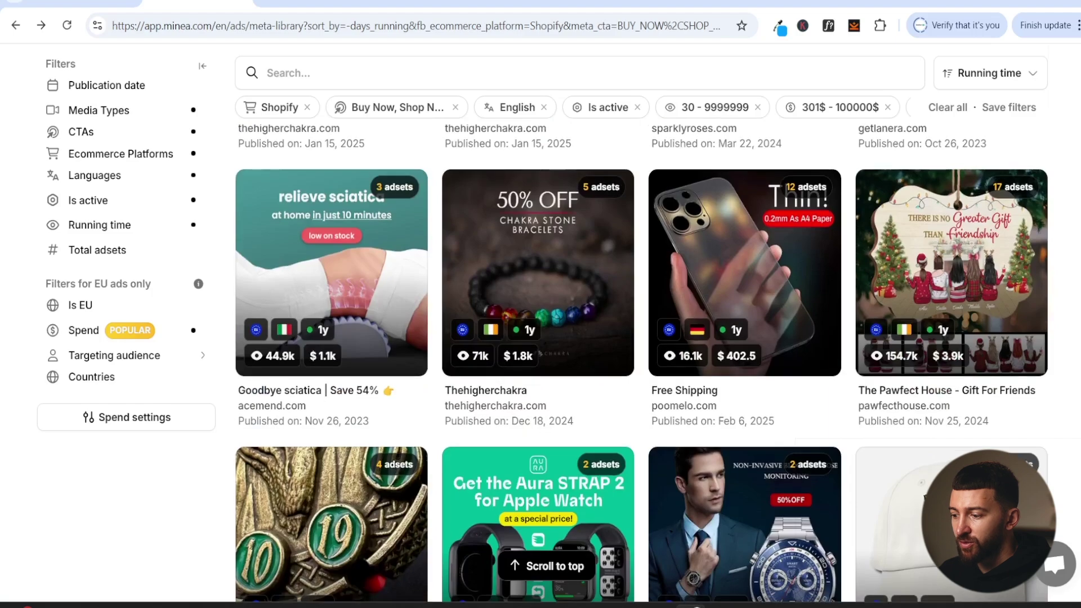
{"action": "scroll", "coordinate": [642, 363], "scroll_direction": "down", "scroll_amount": 2}
{"action": "scroll", "coordinate": [642, 363], "scroll_direction": "down", "scroll_amount": 3}
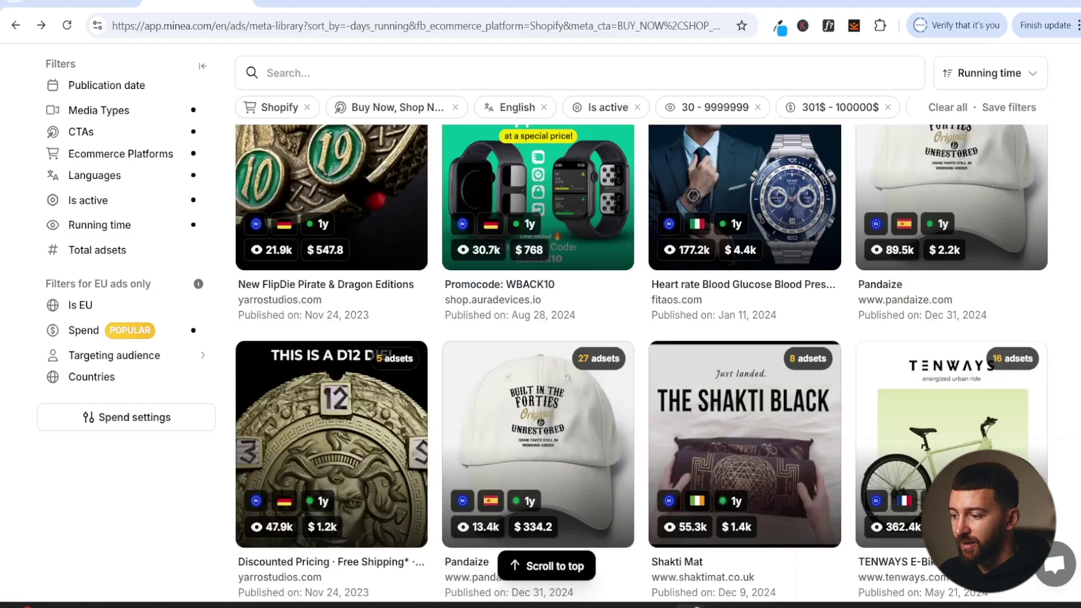
{"action": "scroll", "coordinate": [642, 364], "scroll_direction": "up", "scroll_amount": 1}
{"action": "scroll", "coordinate": [642, 363], "scroll_direction": "down", "scroll_amount": 7}
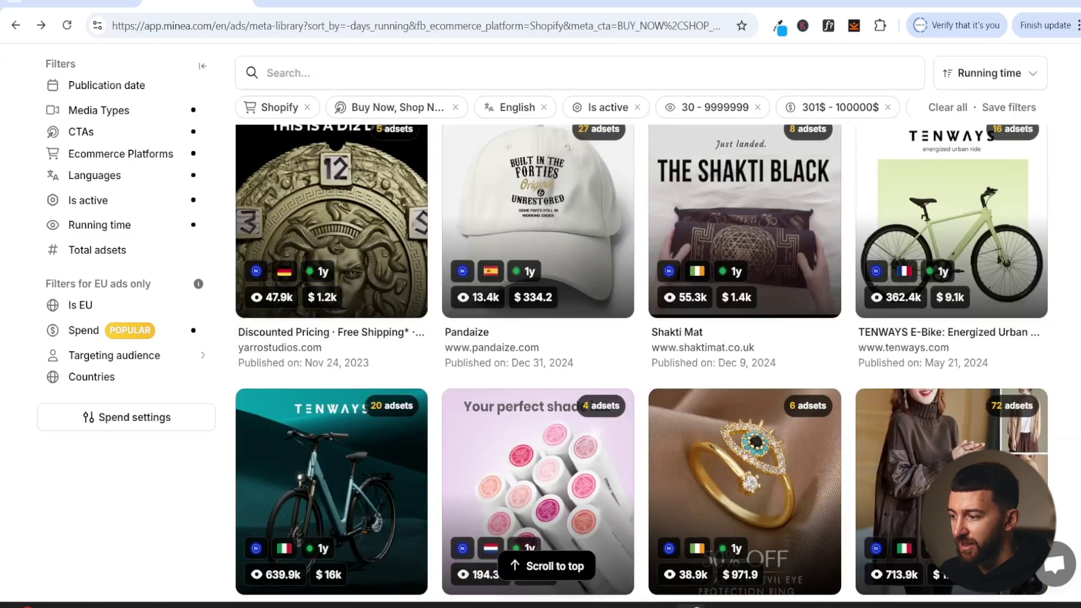
{"action": "scroll", "coordinate": [642, 363], "scroll_direction": "down", "scroll_amount": 7}
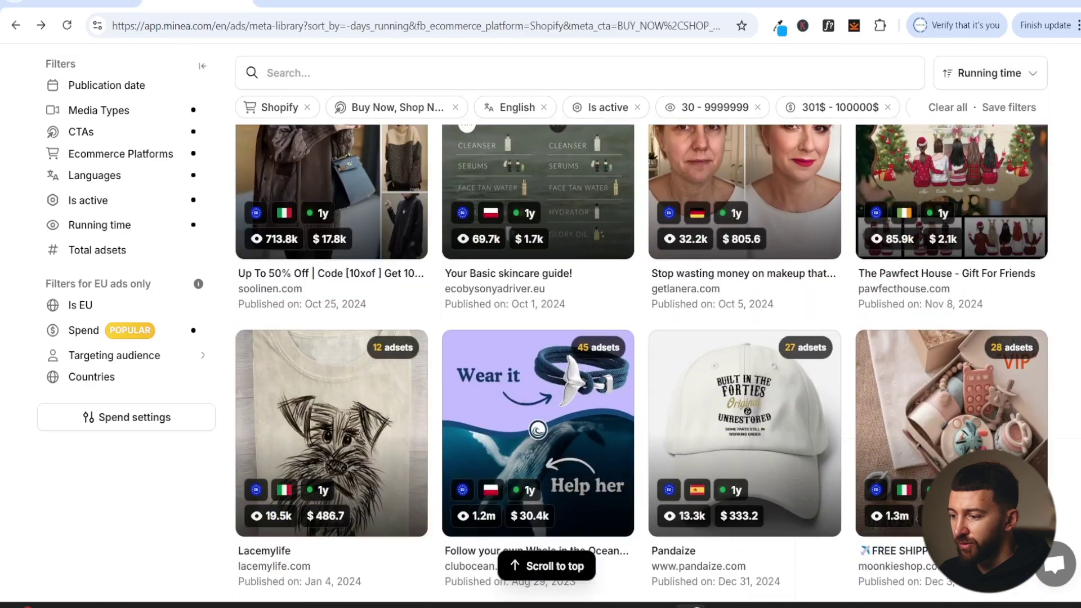
{"action": "scroll", "coordinate": [642, 363], "scroll_direction": "down", "scroll_amount": 5}
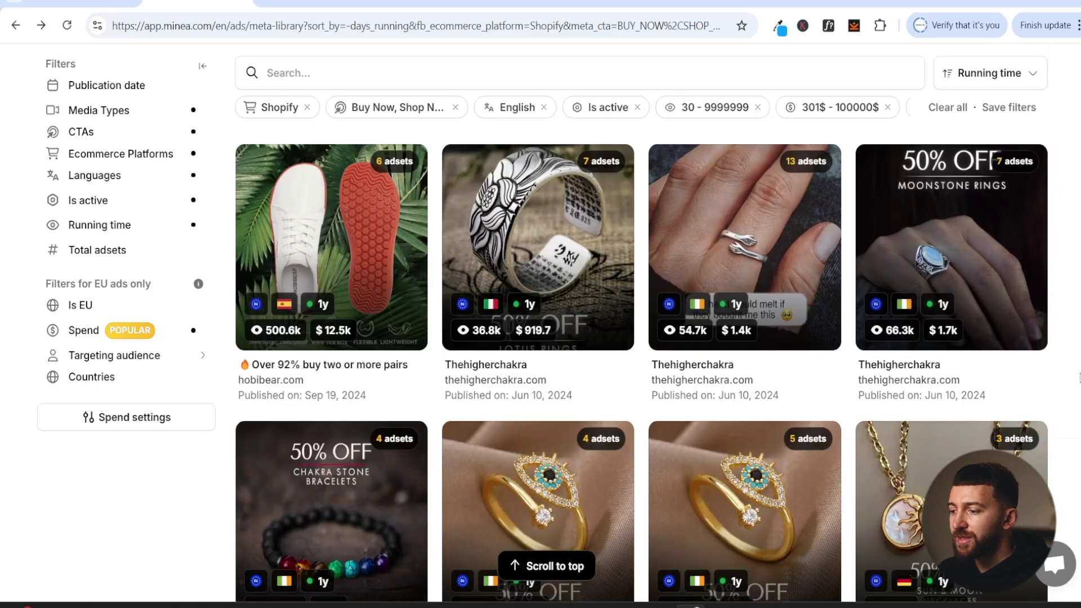
Open the Thehigherchakra hug-ring ad's details and check its Jun 10, 2024 publication date.
{"action": "left_click", "coordinate": [749, 241]}
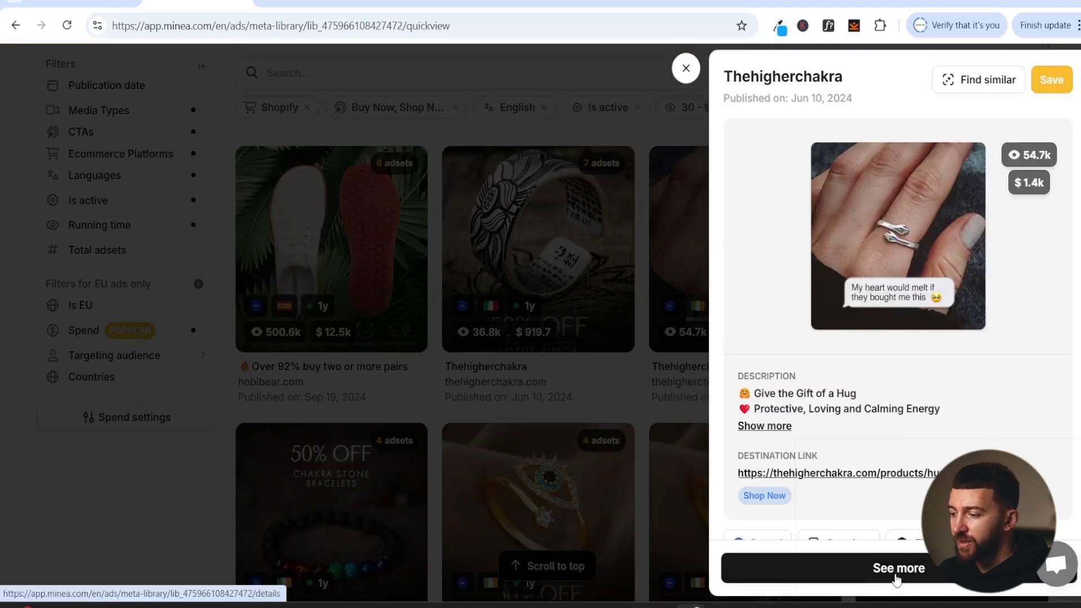
{"action": "left_click", "coordinate": [897, 580]}
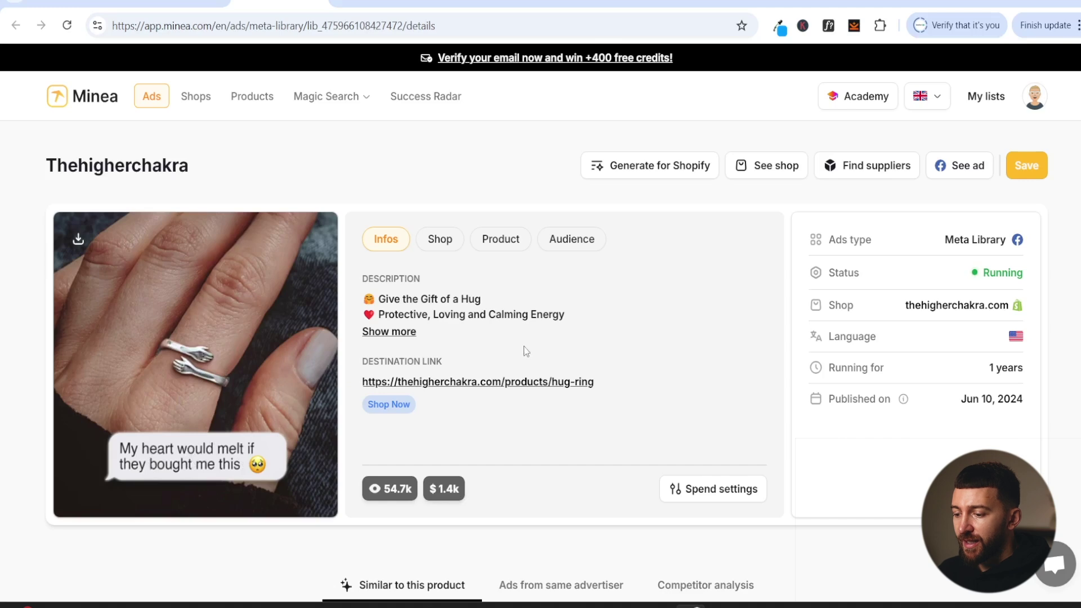
{"action": "mouse_move", "coordinate": [452, 493]}
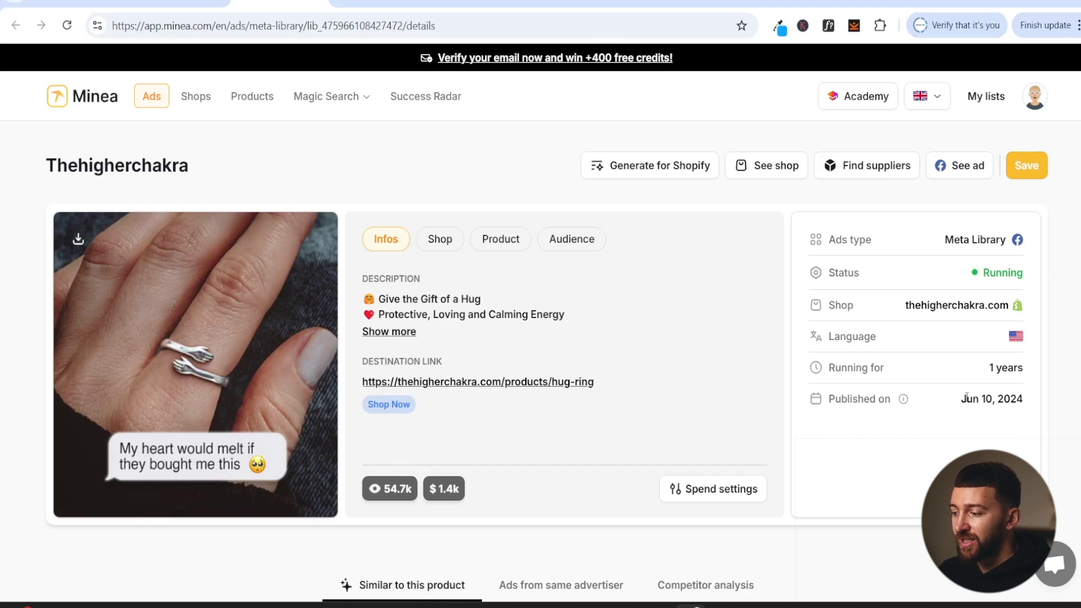
{"action": "left_click_drag", "start_coordinate": [966, 398], "coordinate": [1012, 399]}
{"action": "left_click", "coordinate": [982, 424]}
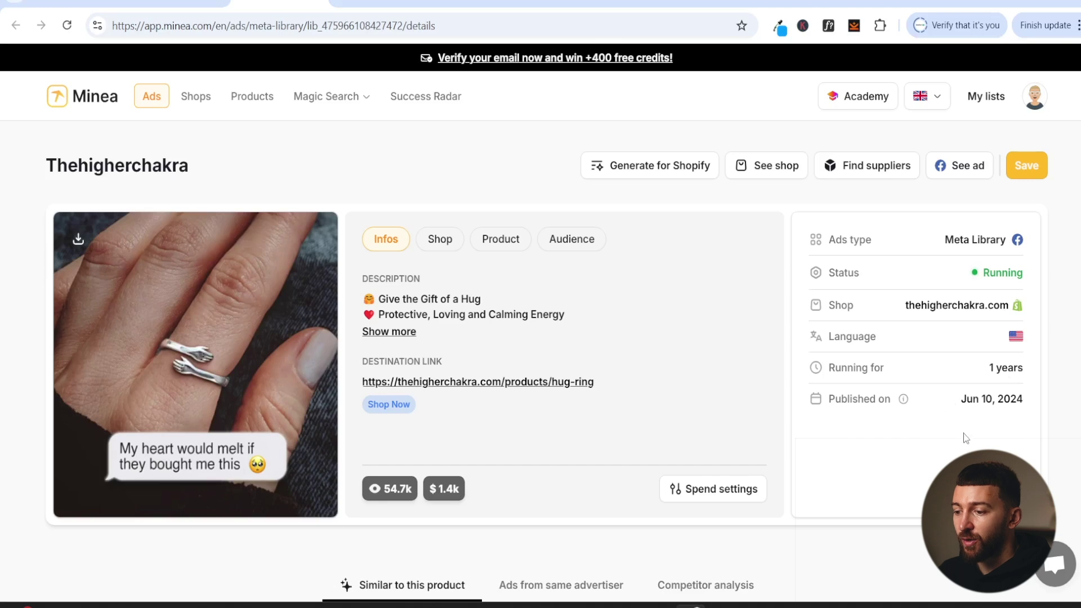
{"action": "scroll", "coordinate": [967, 442], "scroll_direction": "down", "scroll_amount": 4}
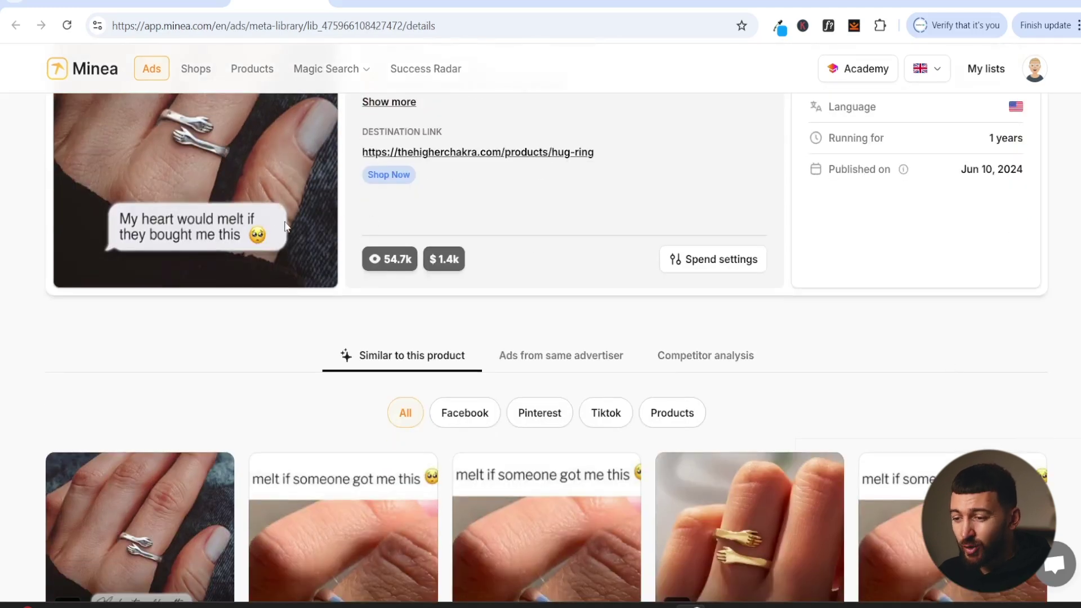
{"action": "scroll", "coordinate": [288, 228], "scroll_direction": "down", "scroll_amount": 1}
{"action": "scroll", "coordinate": [166, 311], "scroll_direction": "up", "scroll_amount": 5}
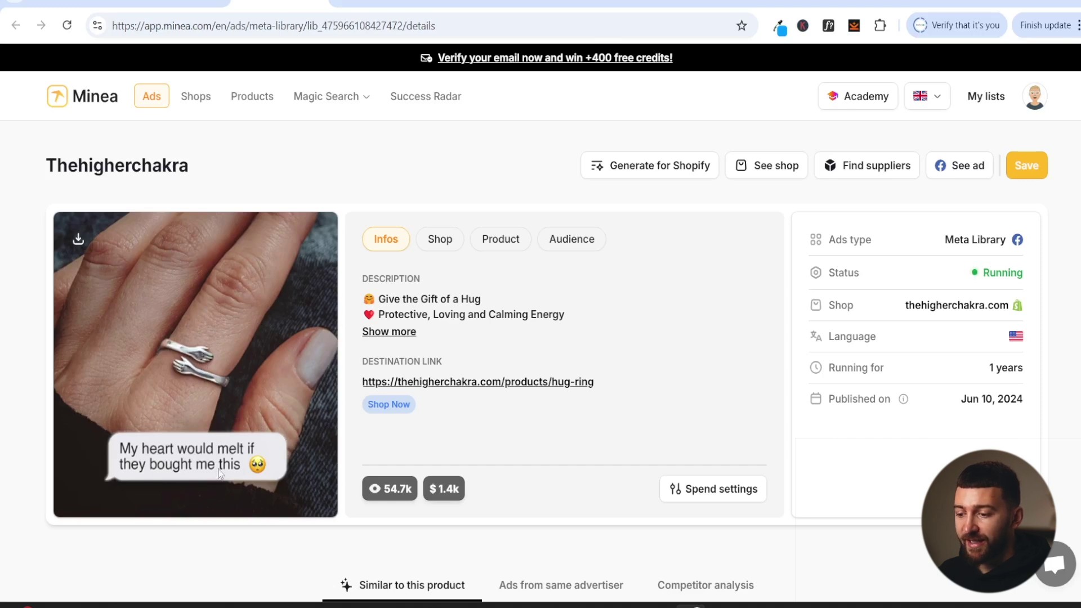
{"action": "scroll", "coordinate": [238, 366], "scroll_direction": "down", "scroll_amount": 5}
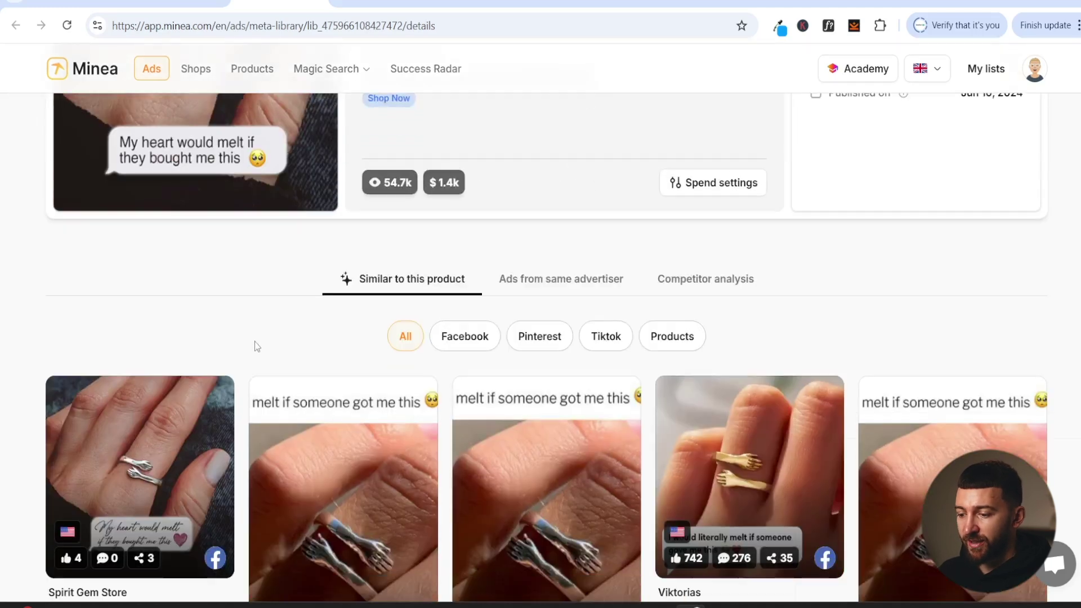
{"action": "scroll", "coordinate": [559, 150], "scroll_direction": "down", "scroll_amount": 1}
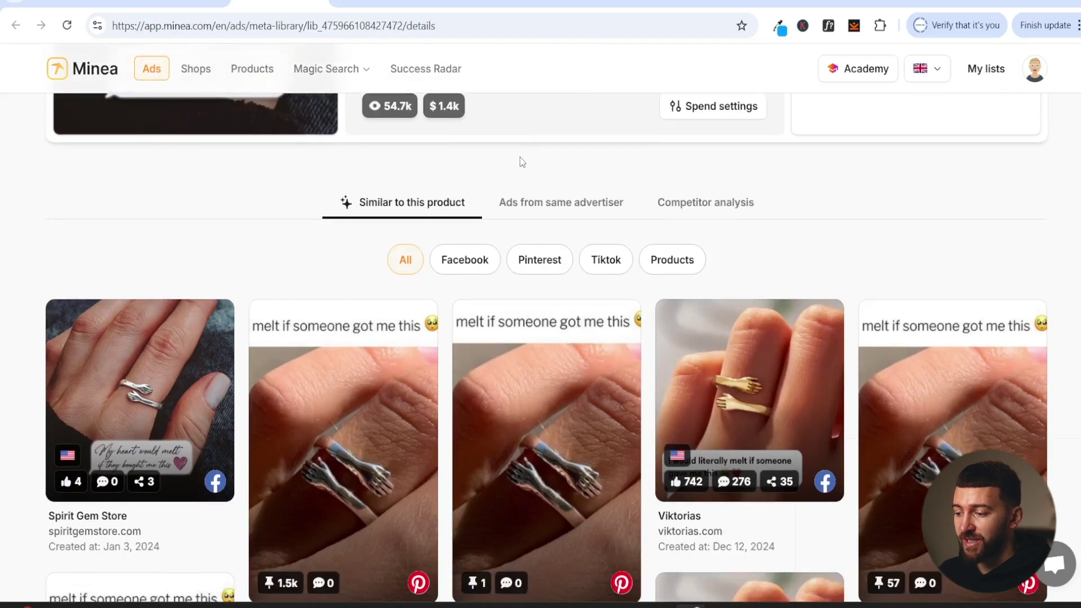
{"action": "scroll", "coordinate": [290, 214], "scroll_direction": "down", "scroll_amount": 2}
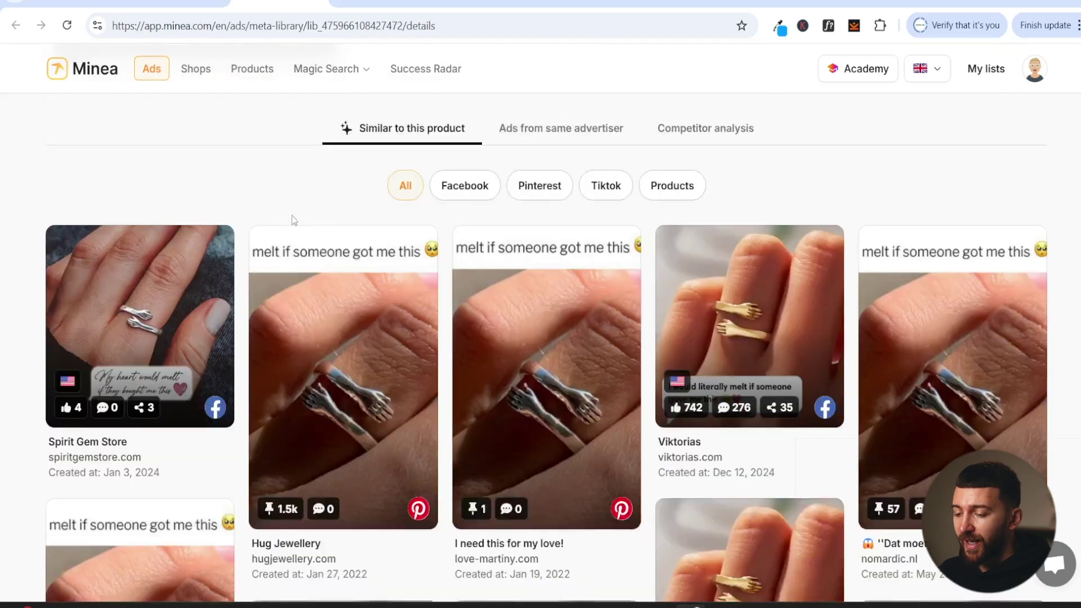
{"action": "scroll", "coordinate": [482, 306], "scroll_direction": "up", "scroll_amount": 1}
{"action": "scroll", "coordinate": [483, 306], "scroll_direction": "up", "scroll_amount": 1}
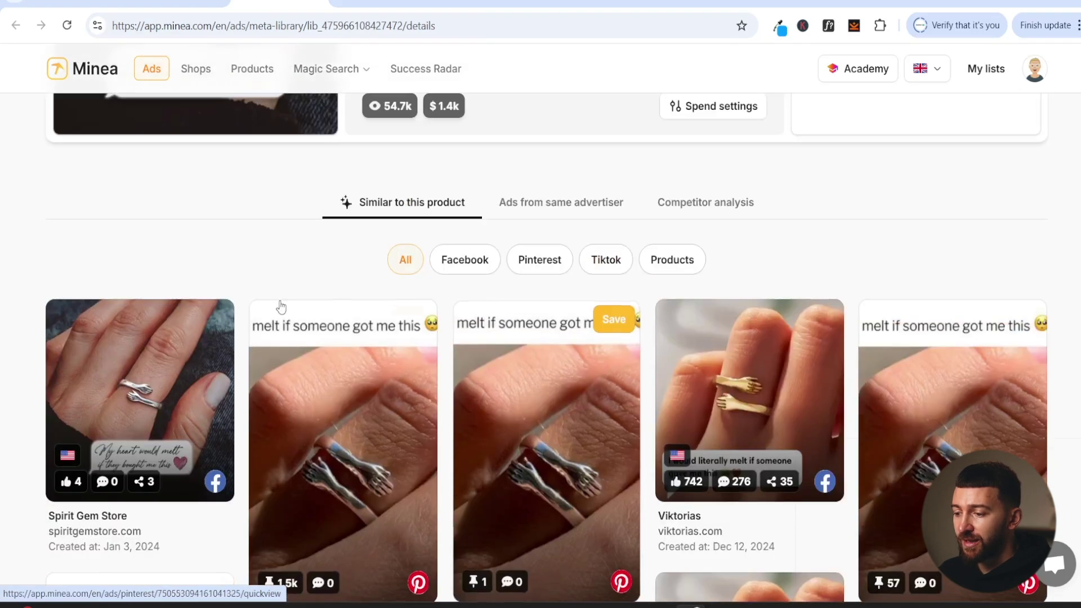
{"action": "scroll", "coordinate": [145, 350], "scroll_direction": "down", "scroll_amount": 1}
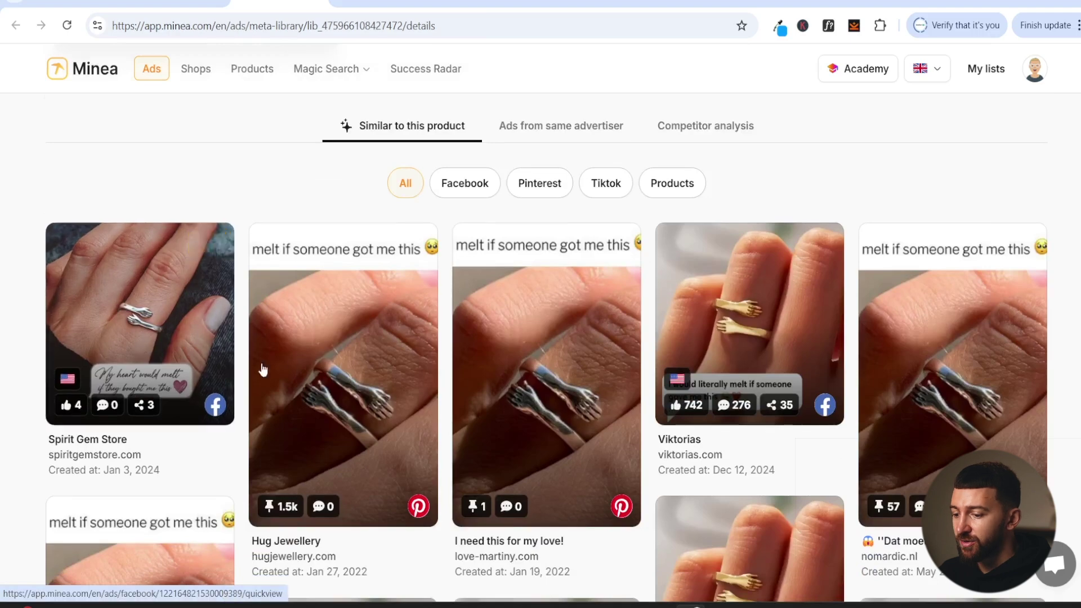
{"action": "scroll", "coordinate": [936, 350], "scroll_direction": "down", "scroll_amount": 1}
{"action": "scroll", "coordinate": [591, 299], "scroll_direction": "down", "scroll_amount": 5}
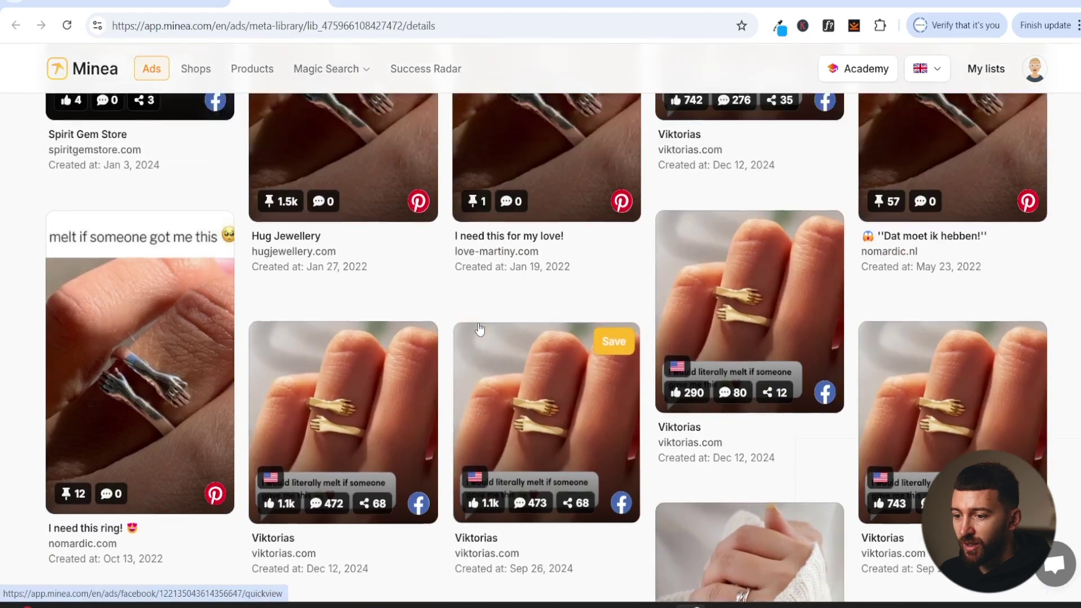
{"action": "scroll", "coordinate": [836, 276], "scroll_direction": "up", "scroll_amount": 10}
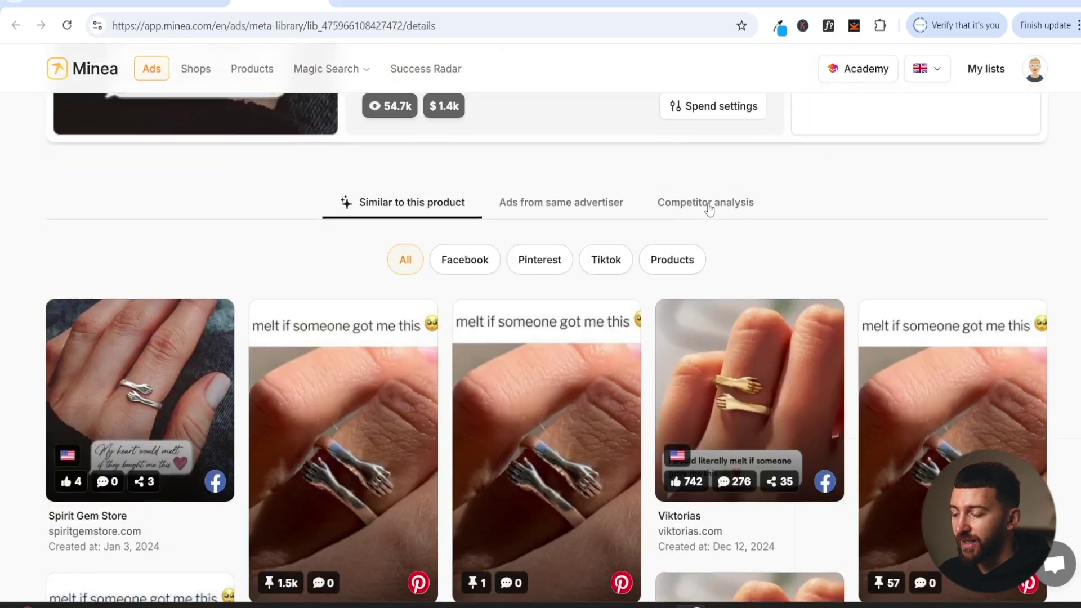
Browse the Competitor analysis list of rival stores like thehigherchakra.com and avantojewelers.com.
{"action": "left_click", "coordinate": [706, 204]}
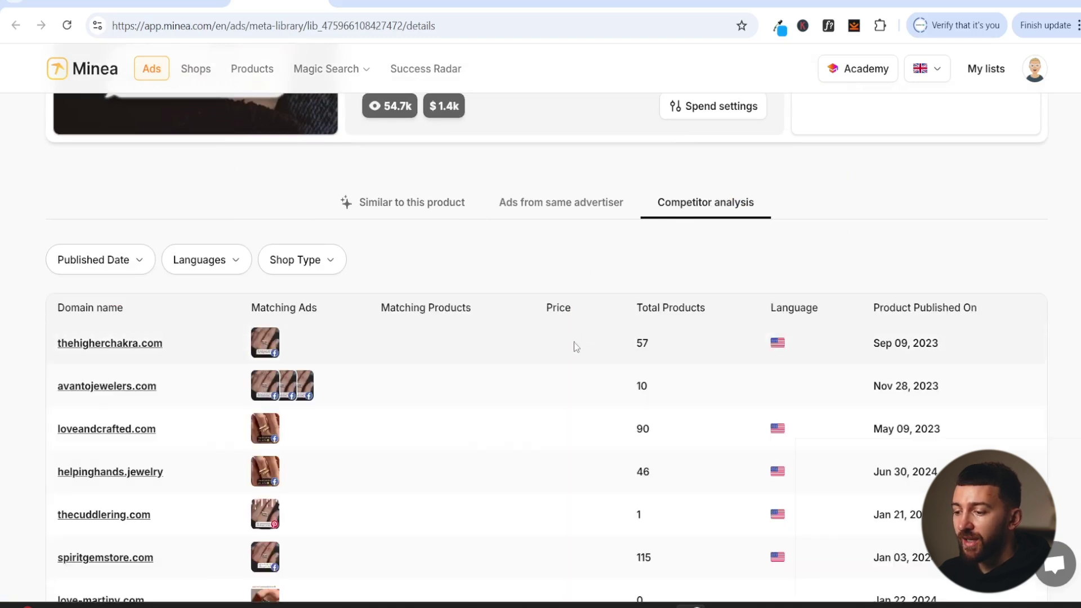
{"action": "scroll", "coordinate": [788, 342], "scroll_direction": "down", "scroll_amount": 1}
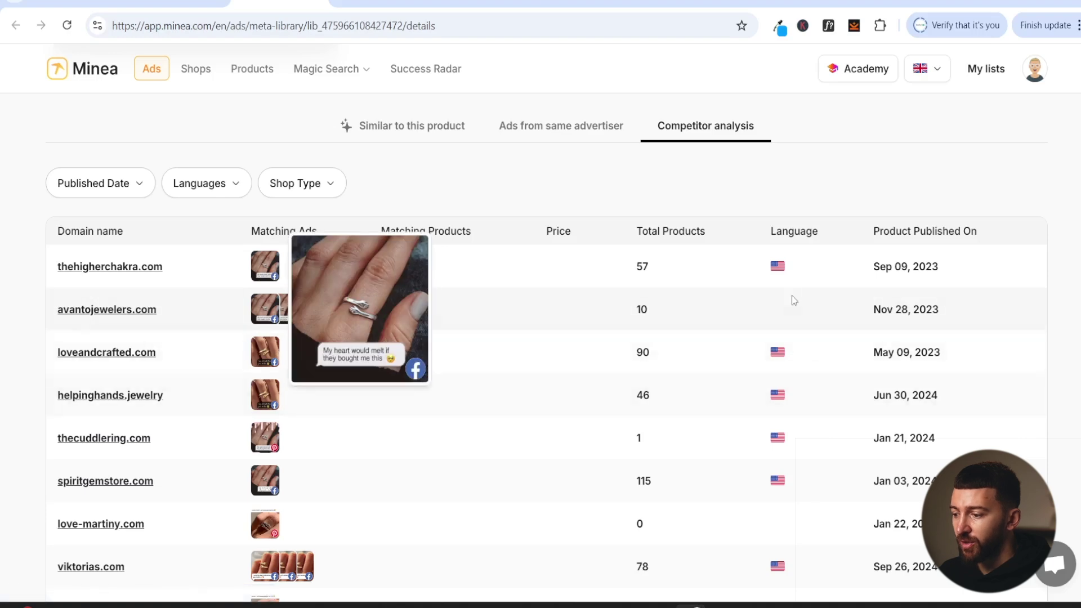
{"action": "scroll", "coordinate": [788, 341], "scroll_direction": "down", "scroll_amount": 5}
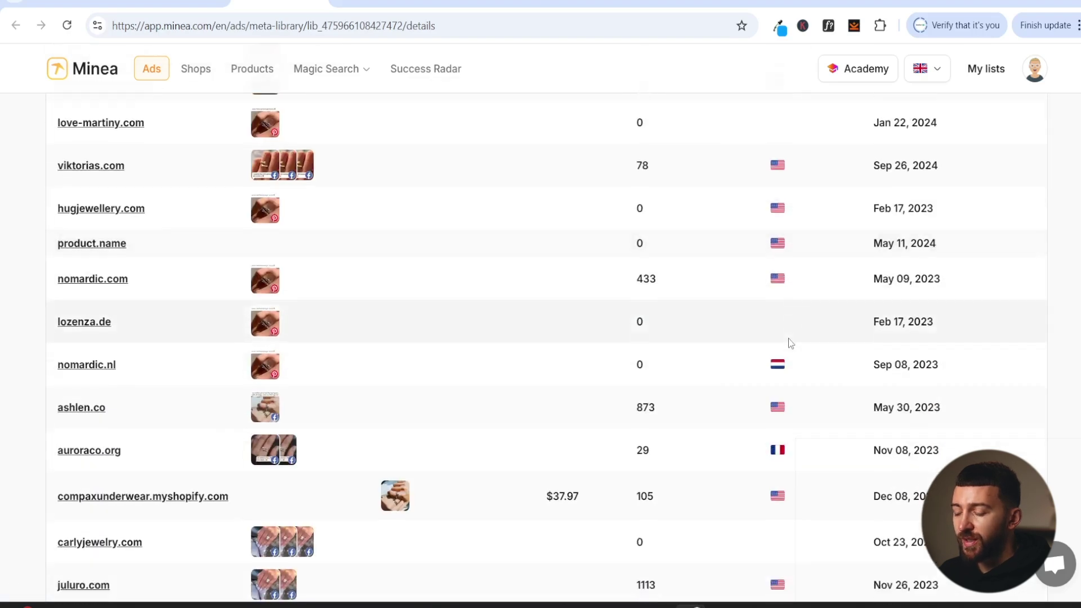
{"action": "scroll", "coordinate": [791, 343], "scroll_direction": "down", "scroll_amount": 4}
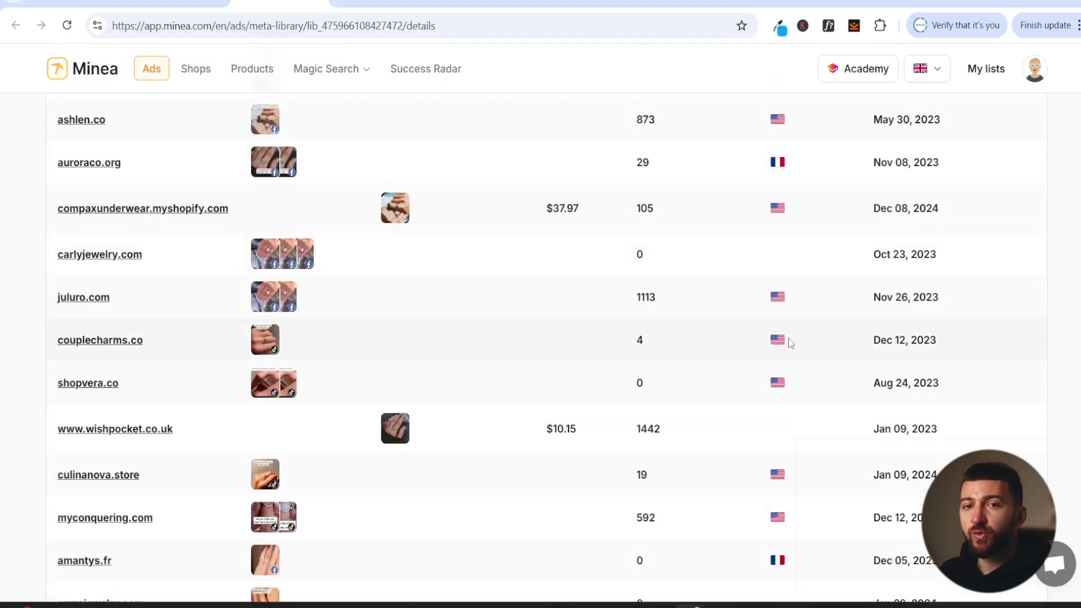
{"action": "scroll", "coordinate": [790, 342], "scroll_direction": "down", "scroll_amount": 6}
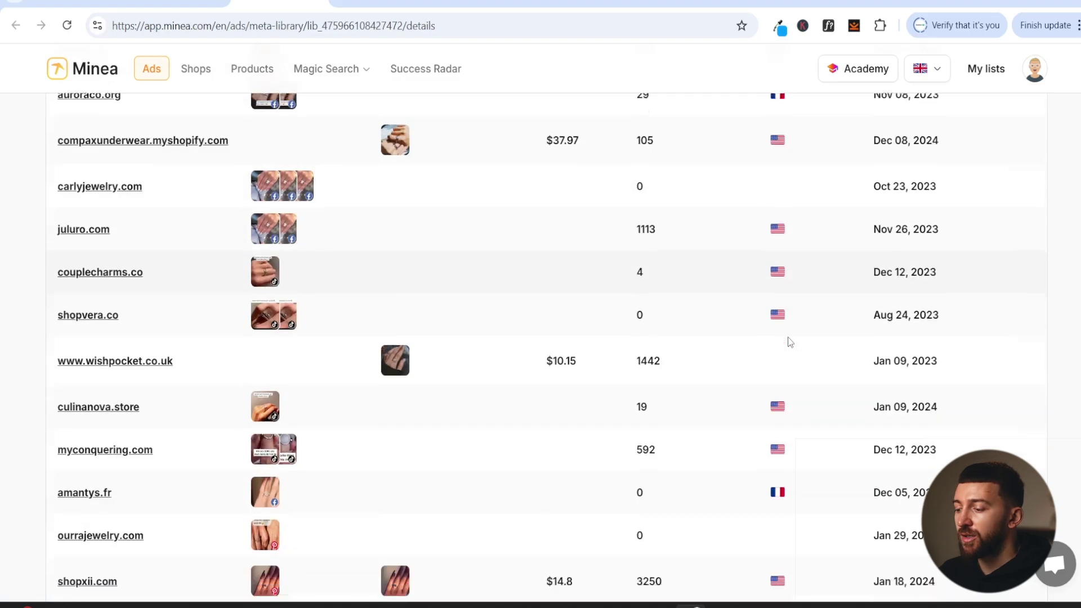
{"action": "scroll", "coordinate": [786, 342], "scroll_direction": "up", "scroll_amount": 15}
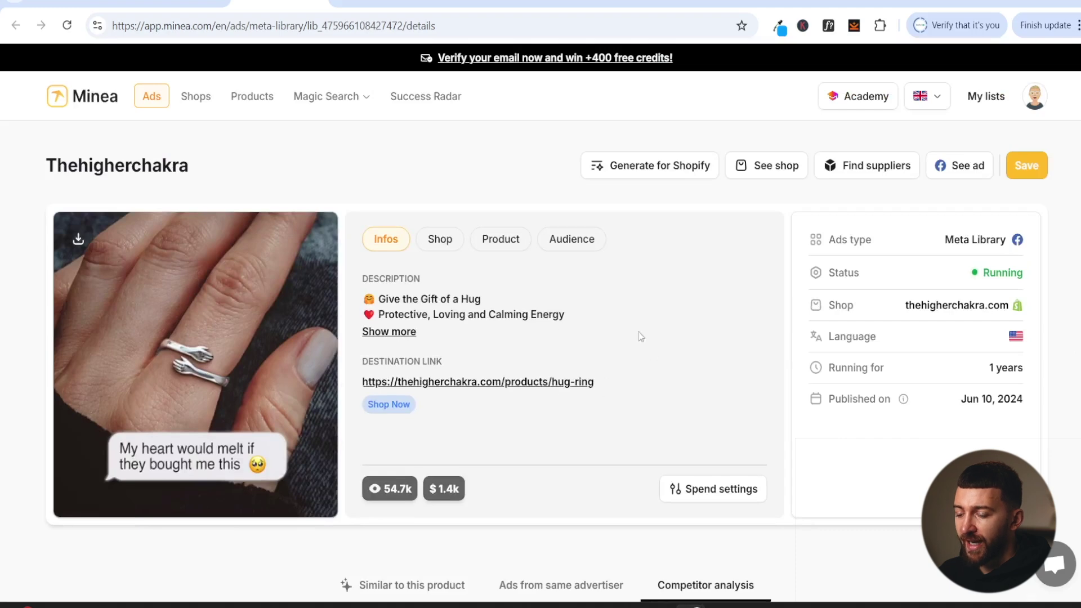
Browse Thehigherchakra's 10 other Facebook ads, such as chakra bracelets and pendants.
{"action": "scroll", "coordinate": [651, 321], "scroll_direction": "down", "scroll_amount": 3}
{"action": "left_click", "coordinate": [550, 432]}
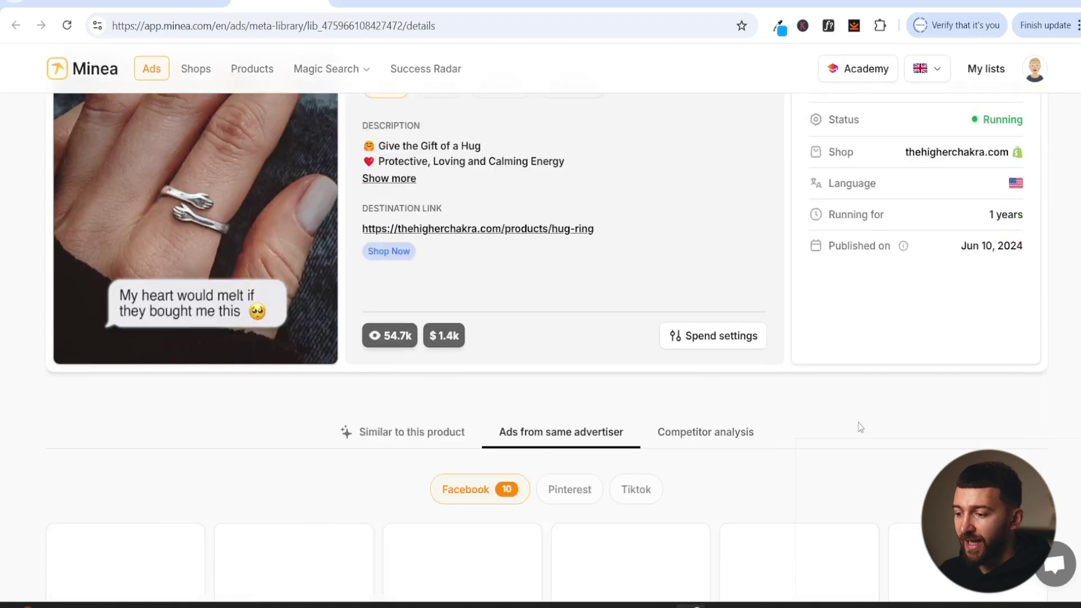
{"action": "scroll", "coordinate": [873, 406], "scroll_direction": "down", "scroll_amount": 3}
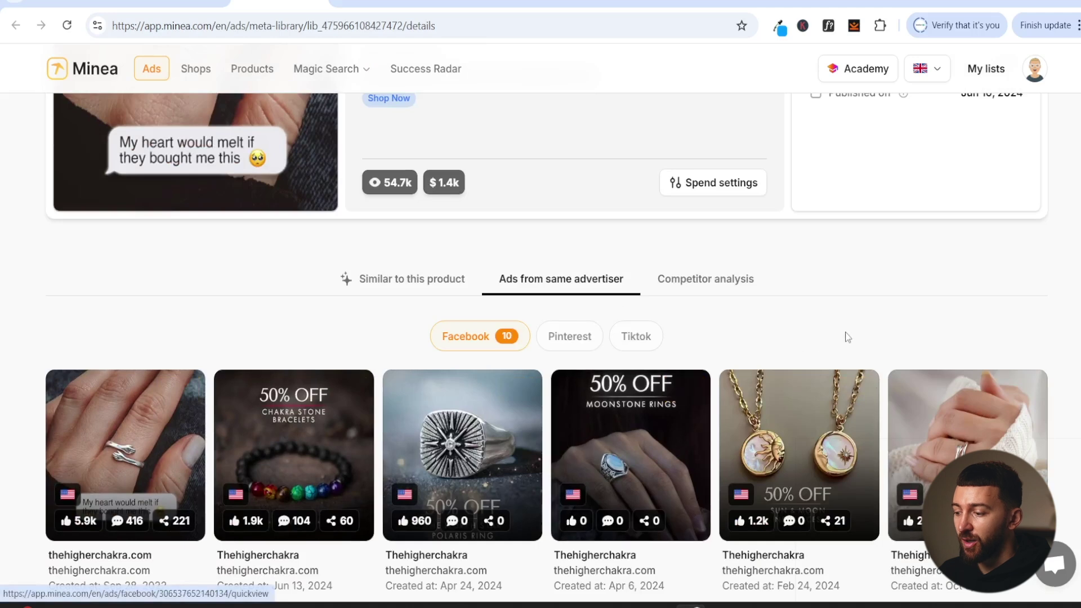
{"action": "scroll", "coordinate": [178, 398], "scroll_direction": "down", "scroll_amount": 1}
{"action": "scroll", "coordinate": [178, 398], "scroll_direction": "down", "scroll_amount": 1}
{"action": "scroll", "coordinate": [555, 344], "scroll_direction": "down", "scroll_amount": 1}
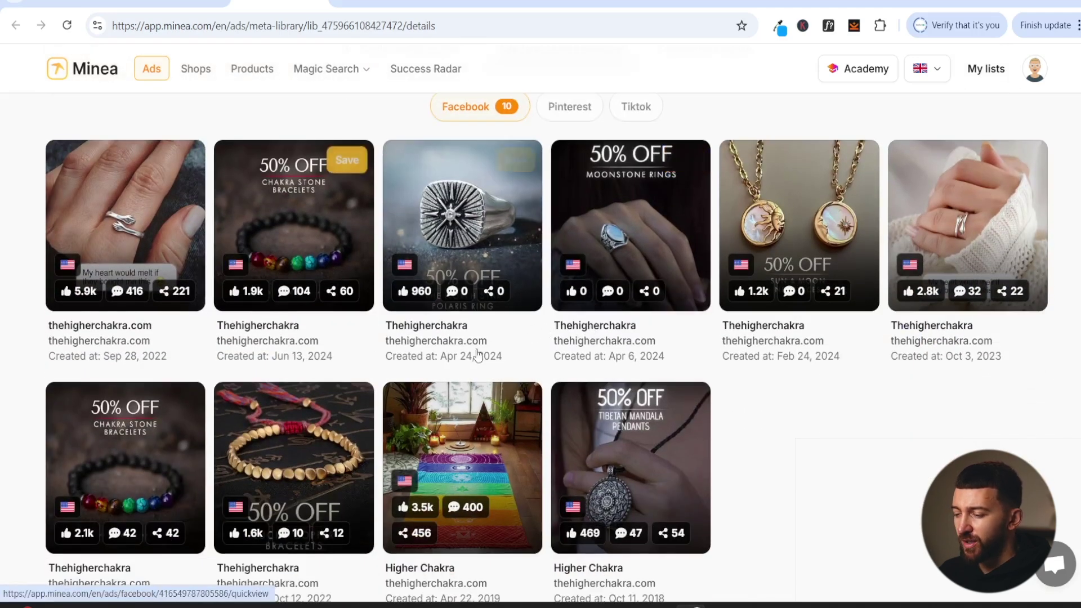
{"action": "scroll", "coordinate": [481, 355], "scroll_direction": "down", "scroll_amount": 1}
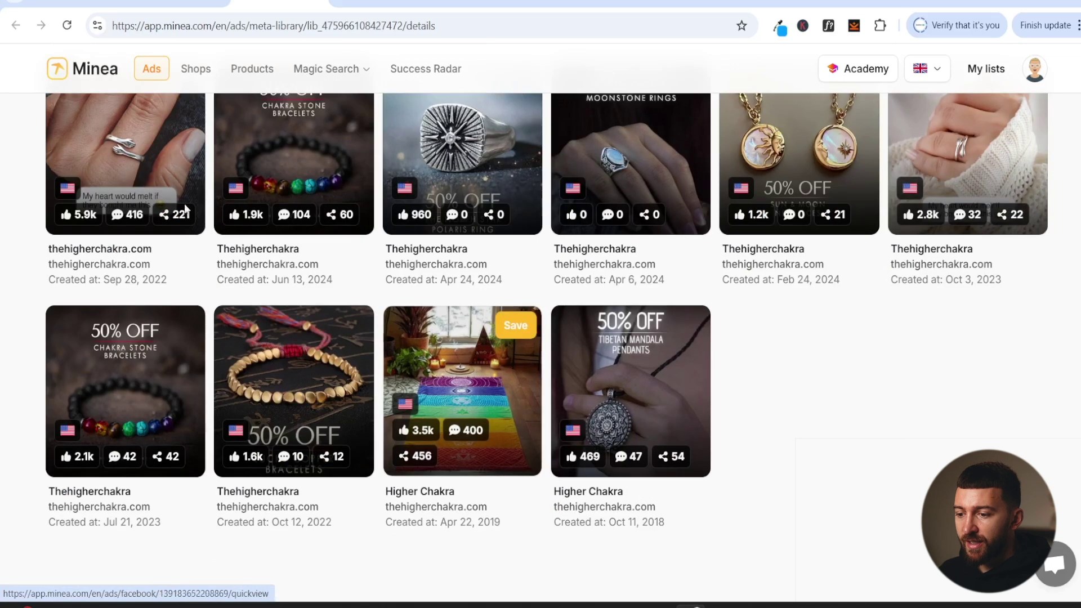
{"action": "scroll", "coordinate": [338, 169], "scroll_direction": "up", "scroll_amount": 1}
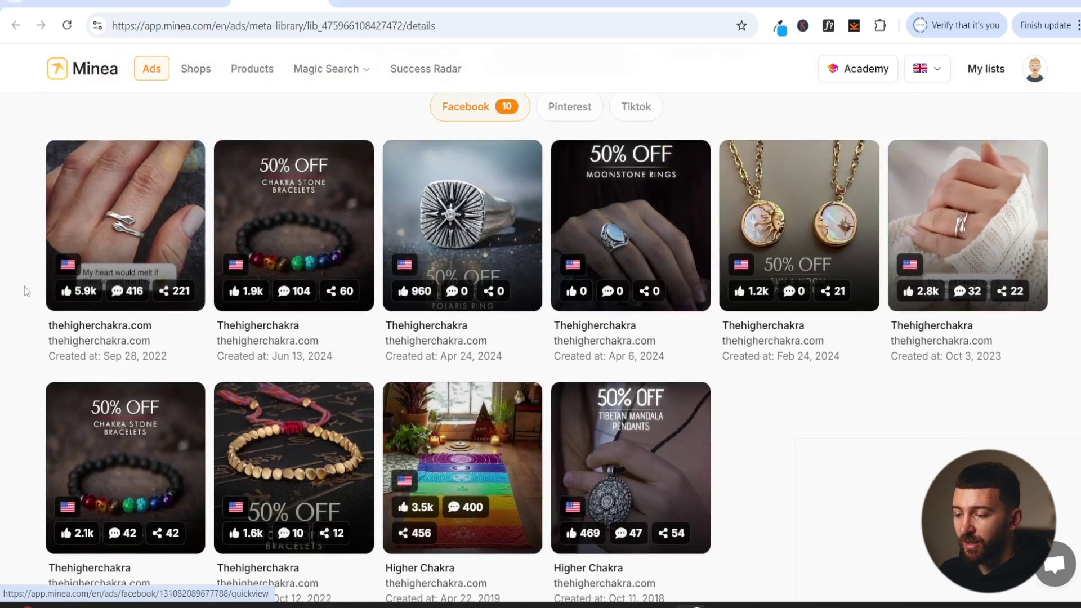
{"action": "scroll", "coordinate": [315, 371], "scroll_direction": "up", "scroll_amount": 1}
{"action": "scroll", "coordinate": [316, 371], "scroll_direction": "up", "scroll_amount": 6}
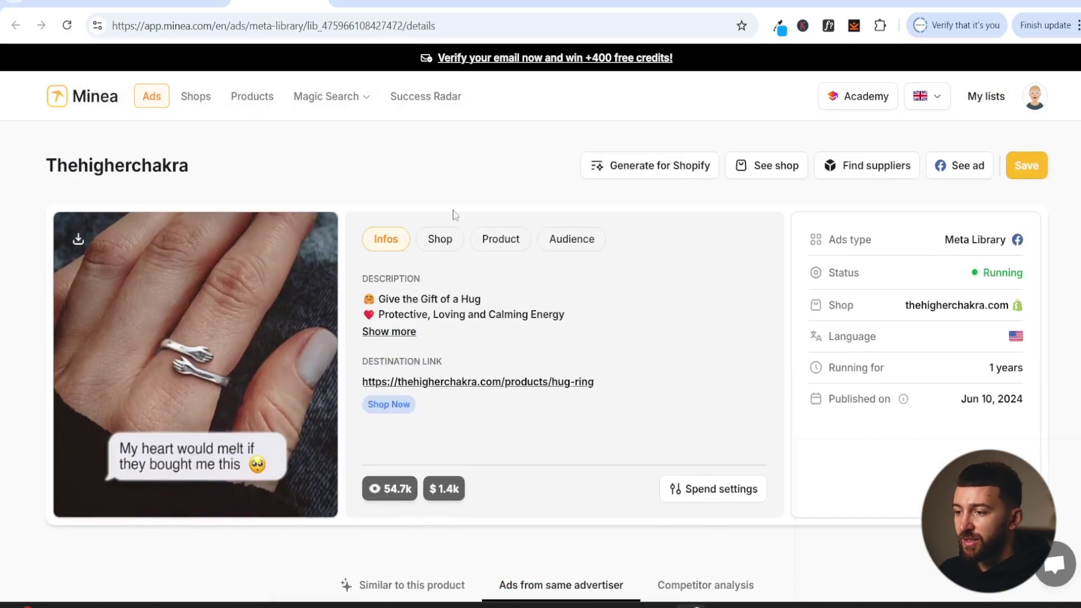
Return to the Nurse Finds shoe ad and check its Last Seen date.
{"action": "key", "text": "alt+Left"}
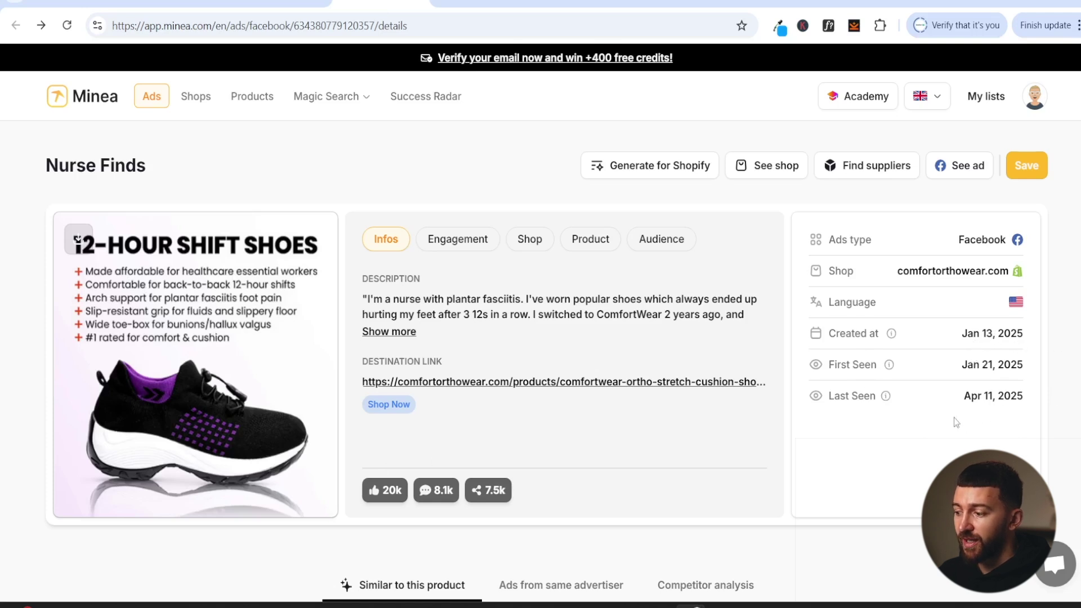
{"action": "left_click_drag", "start_coordinate": [963, 396], "coordinate": [1011, 394]}
{"action": "left_click", "coordinate": [1006, 401]}
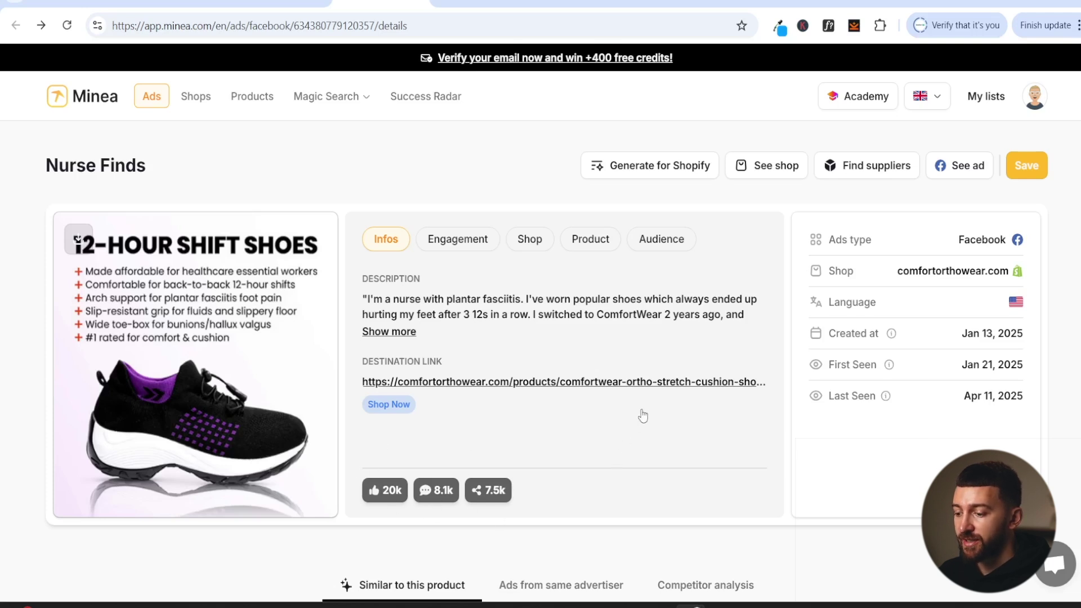
Look through comfortorthowear.com's other Facebook ads under Ads from same advertiser.
{"action": "scroll", "coordinate": [630, 405], "scroll_direction": "down", "scroll_amount": 3}
{"action": "scroll", "coordinate": [183, 301], "scroll_direction": "down", "scroll_amount": 2}
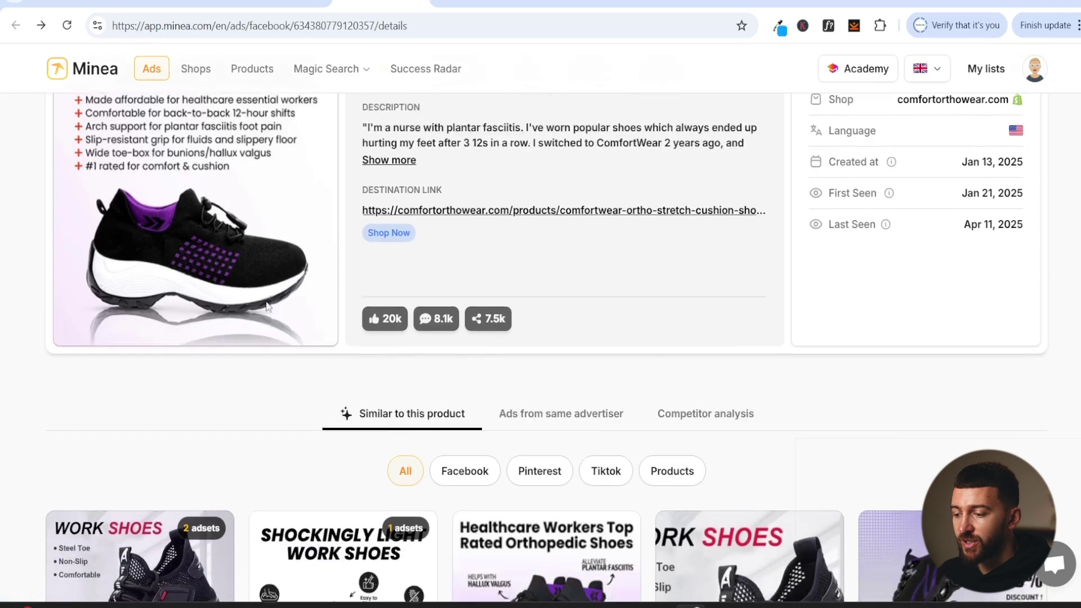
{"action": "left_click", "coordinate": [552, 356]}
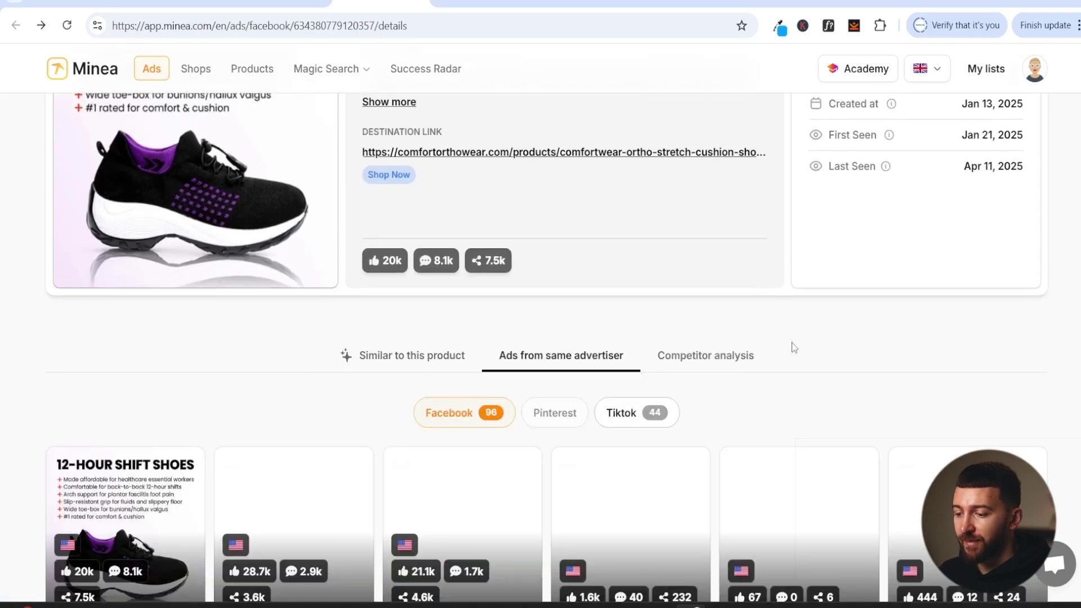
{"action": "scroll", "coordinate": [790, 338], "scroll_direction": "down", "scroll_amount": 3}
{"action": "mouse_move", "coordinate": [165, 324]}
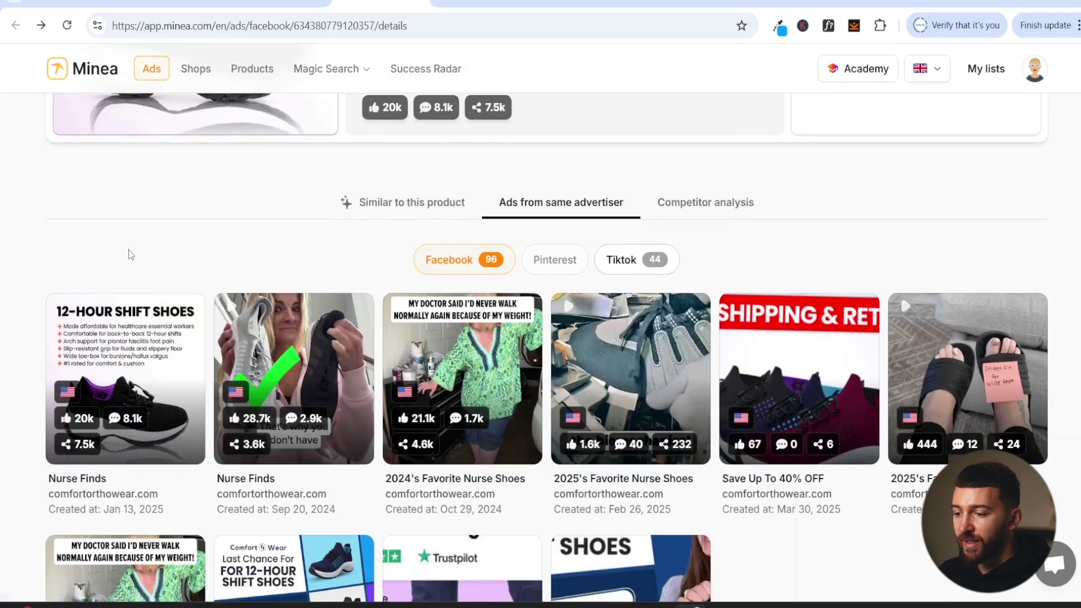
{"action": "mouse_move", "coordinate": [637, 373]}
{"action": "scroll", "coordinate": [636, 373], "scroll_direction": "up", "scroll_amount": 6}
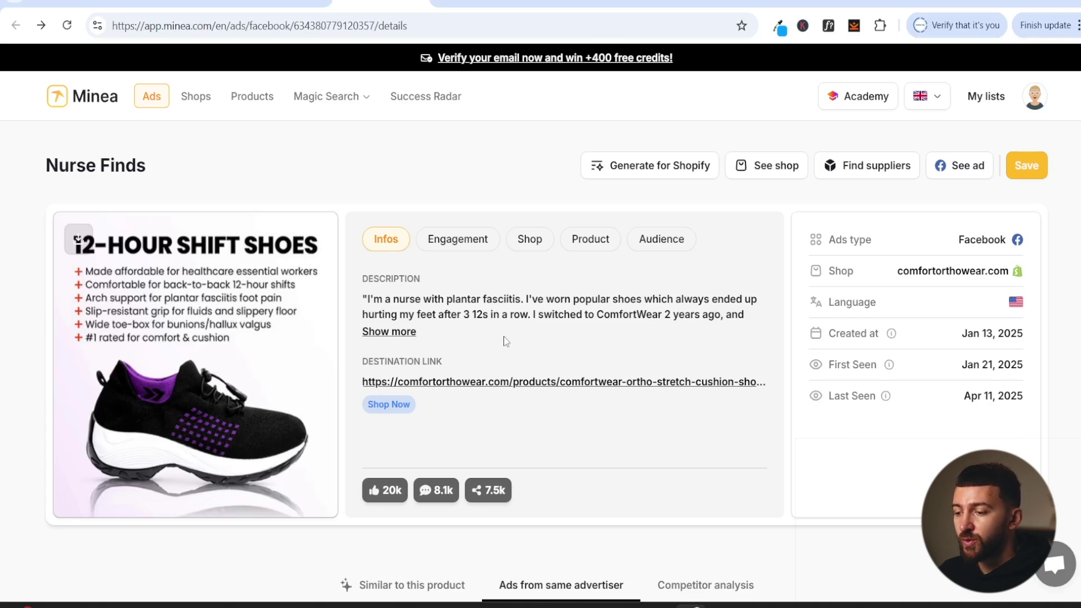
Scroll the ChatGPT chat to the shoe-benefits message asking which audiences beyond healthcare workers to target.
{"action": "left_click", "coordinate": [583, 7]}
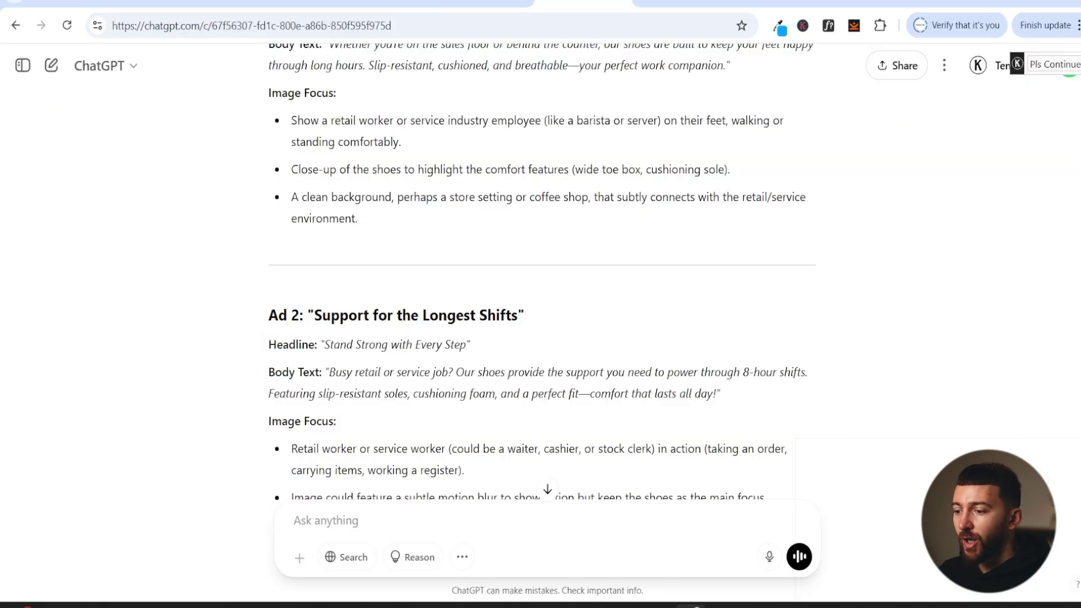
{"action": "scroll", "coordinate": [677, 262], "scroll_direction": "up", "scroll_amount": 20}
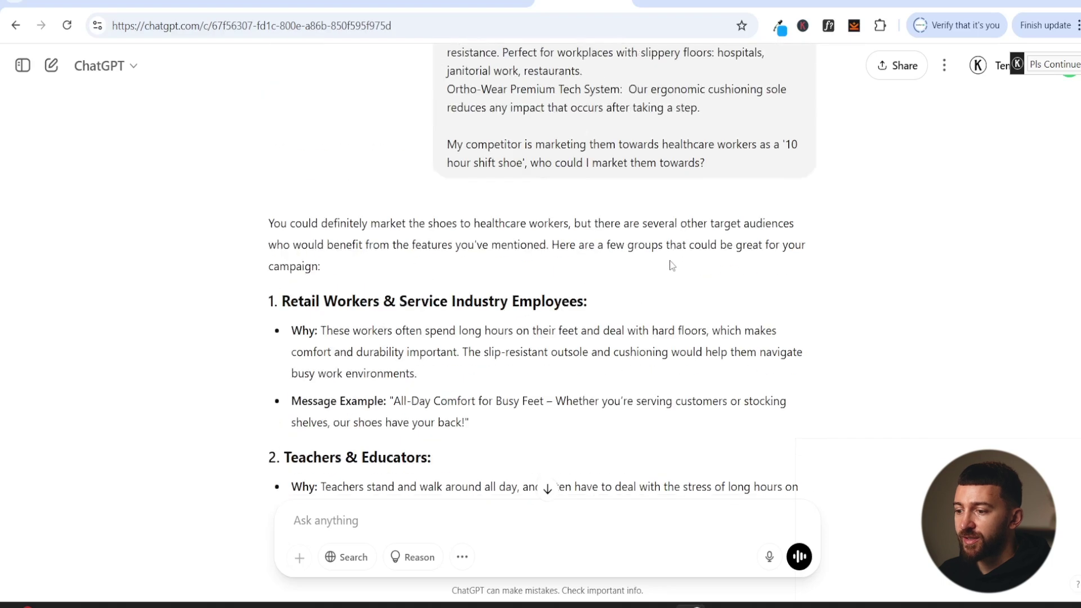
{"action": "scroll", "coordinate": [672, 265], "scroll_direction": "up", "scroll_amount": 2}
{"action": "scroll", "coordinate": [675, 261], "scroll_direction": "down", "scroll_amount": 3}
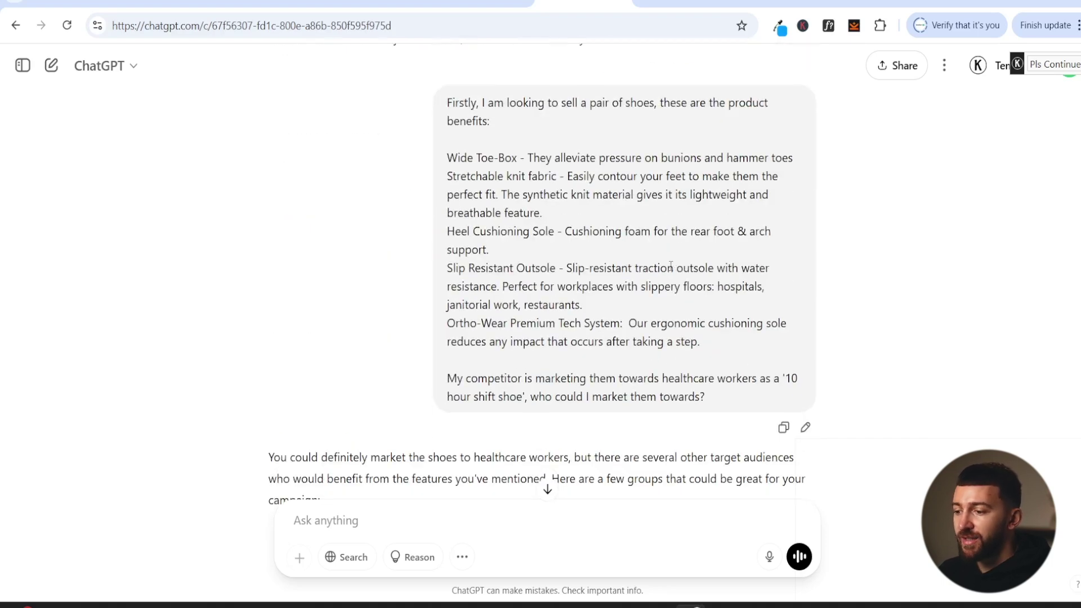
{"action": "scroll", "coordinate": [671, 265], "scroll_direction": "up", "scroll_amount": 3}
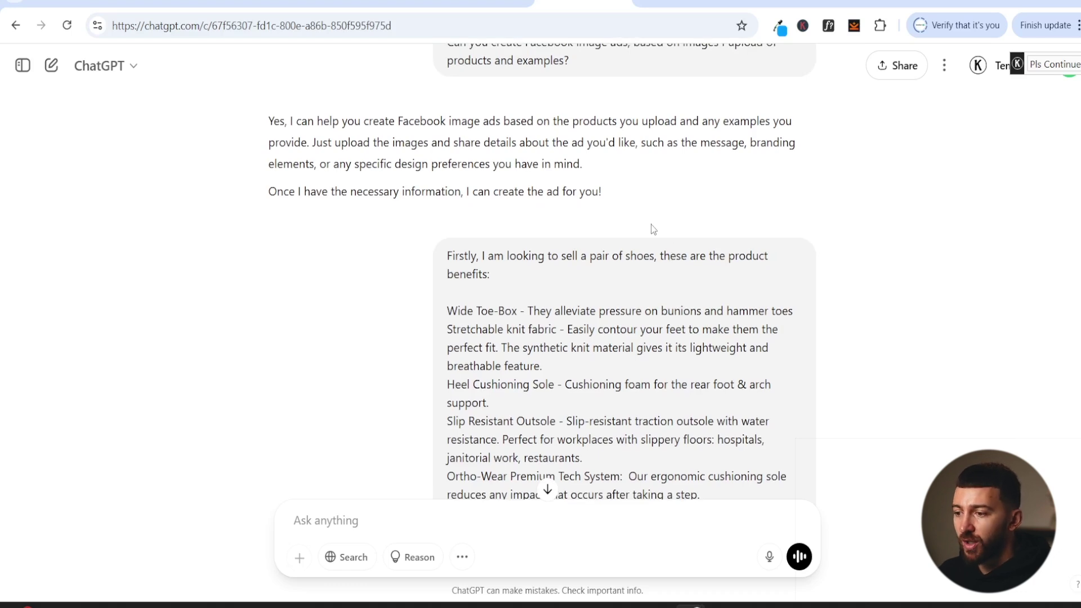
{"action": "key", "text": "ctrl+shift+Tab"}
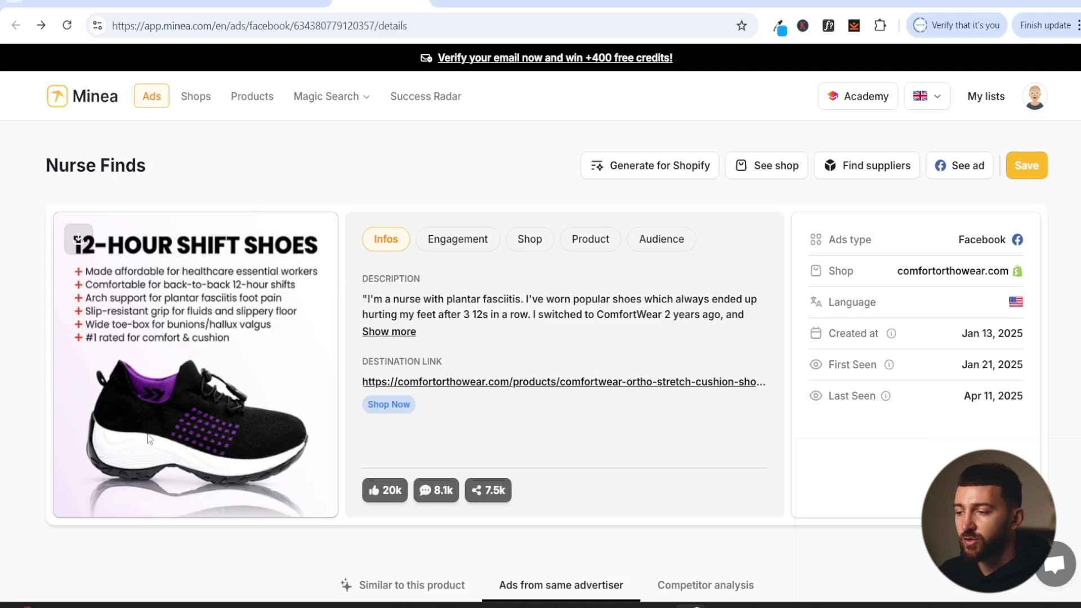
{"action": "left_click", "coordinate": [555, 5]}
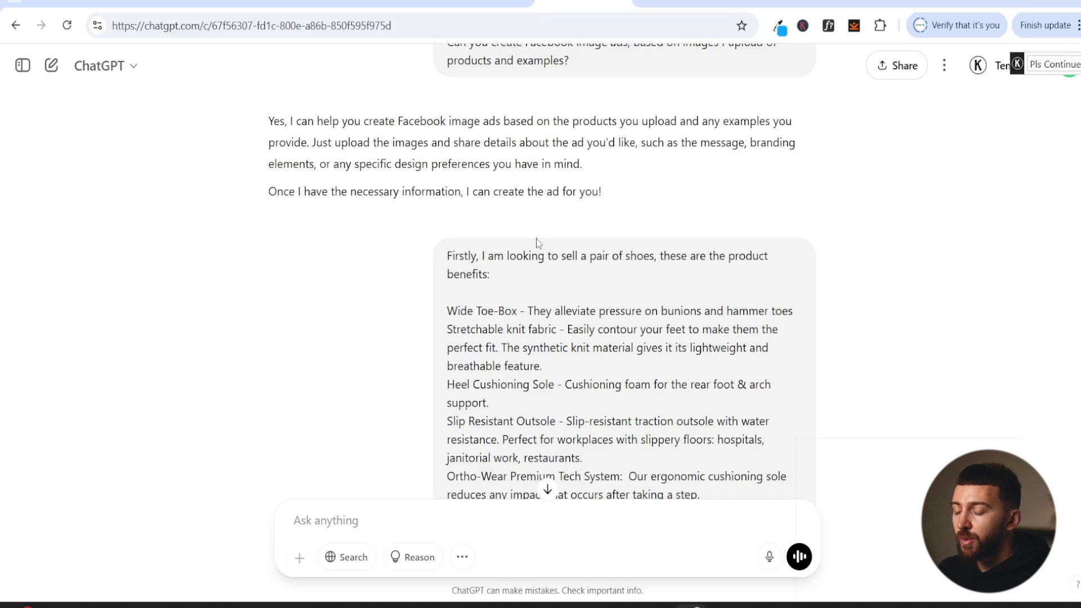
{"action": "scroll", "coordinate": [538, 244], "scroll_direction": "down", "scroll_amount": 2}
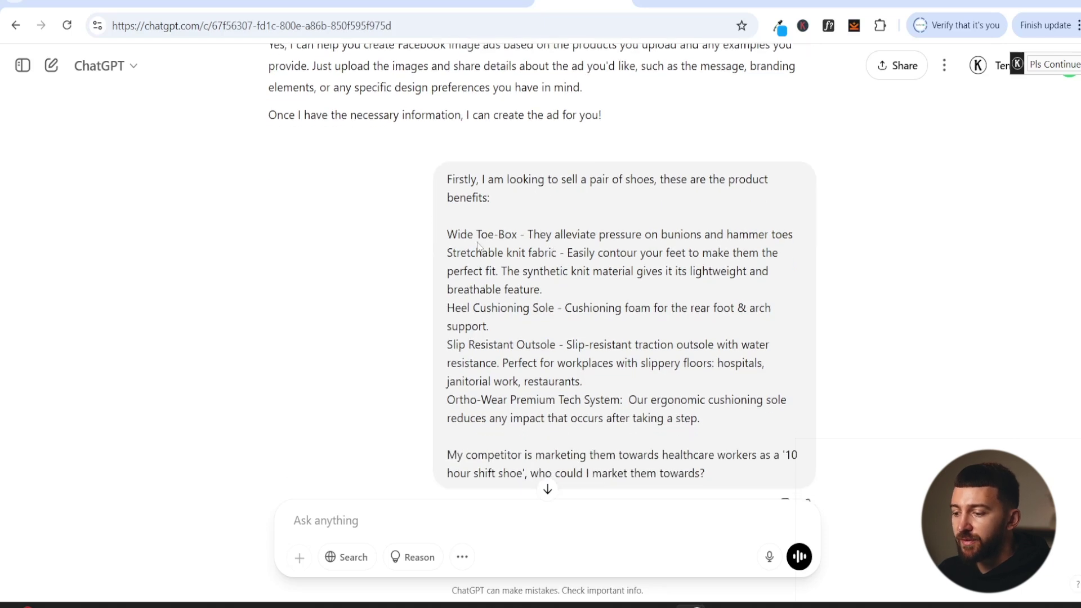
{"action": "scroll", "coordinate": [477, 247], "scroll_direction": "down", "scroll_amount": 2}
{"action": "scroll", "coordinate": [512, 253], "scroll_direction": "up", "scroll_amount": 2}
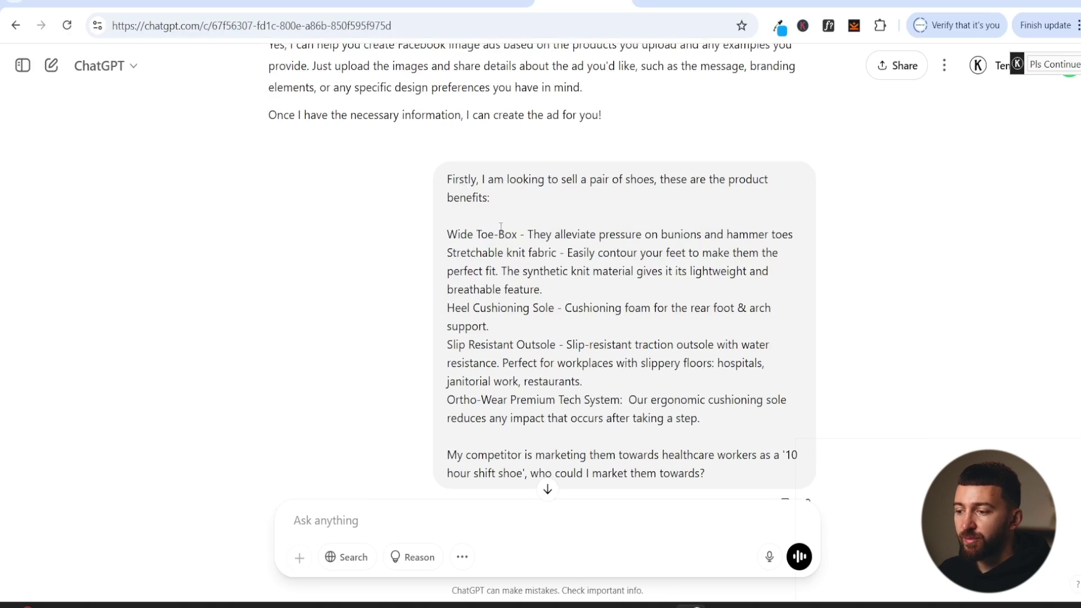
Read the Ortho Stretch Cushion Shoes' Product Details & Features, then go back to Minea.
{"action": "left_click", "coordinate": [479, 3]}
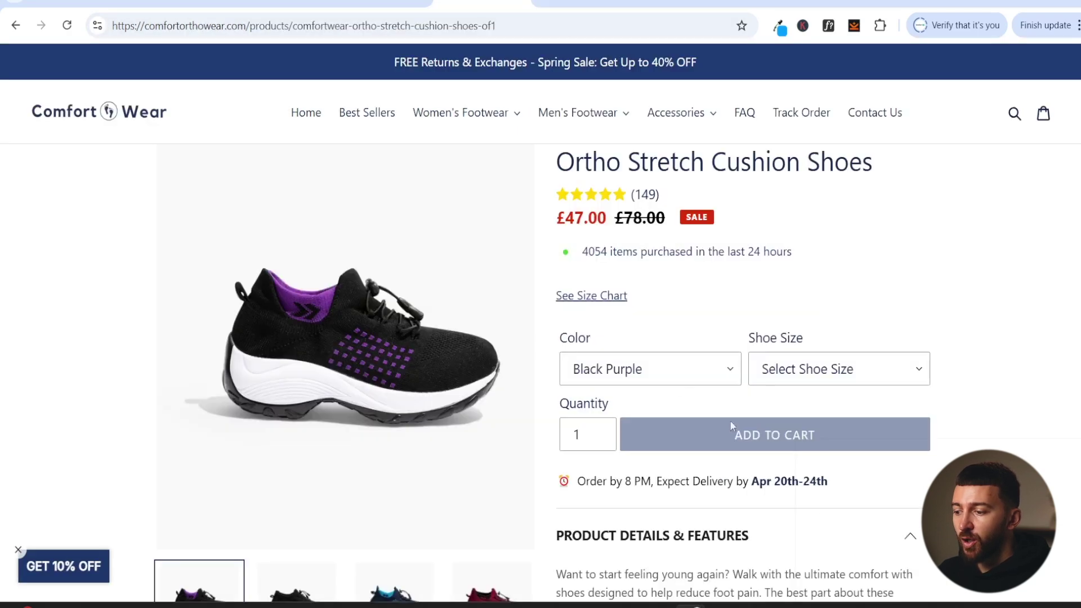
{"action": "scroll", "coordinate": [645, 378], "scroll_direction": "down", "scroll_amount": 4}
{"action": "scroll", "coordinate": [636, 366], "scroll_direction": "down", "scroll_amount": 1}
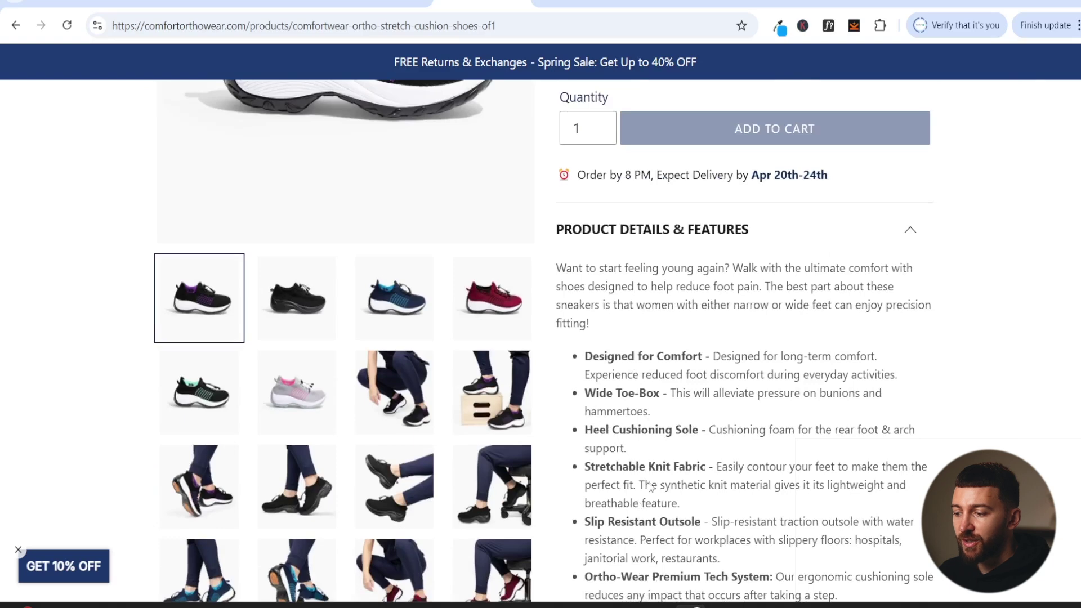
{"action": "scroll", "coordinate": [648, 450], "scroll_direction": "down", "scroll_amount": 3}
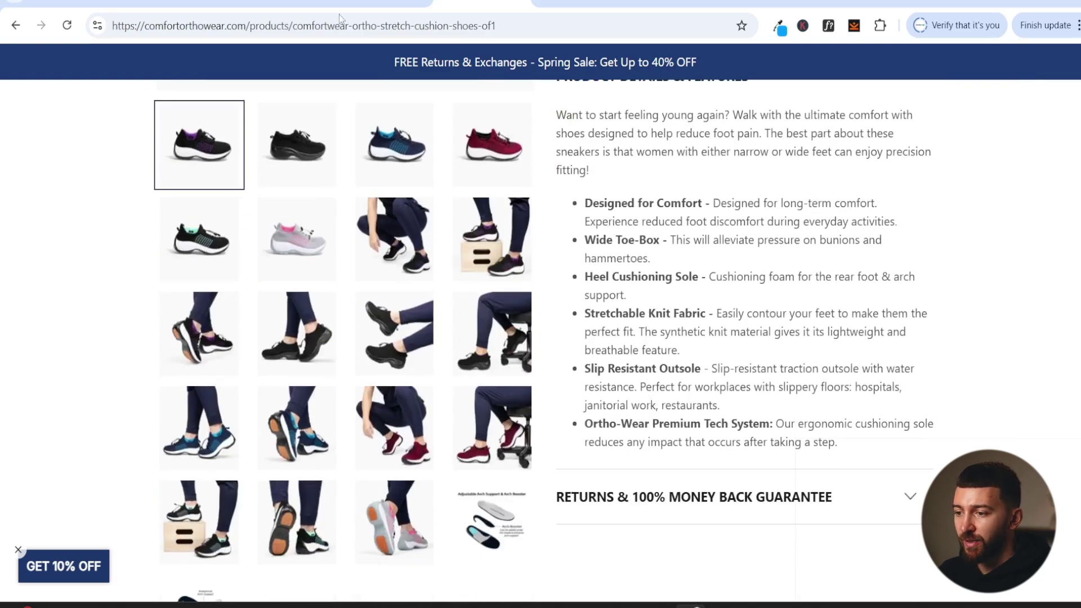
{"action": "left_click", "coordinate": [381, 2]}
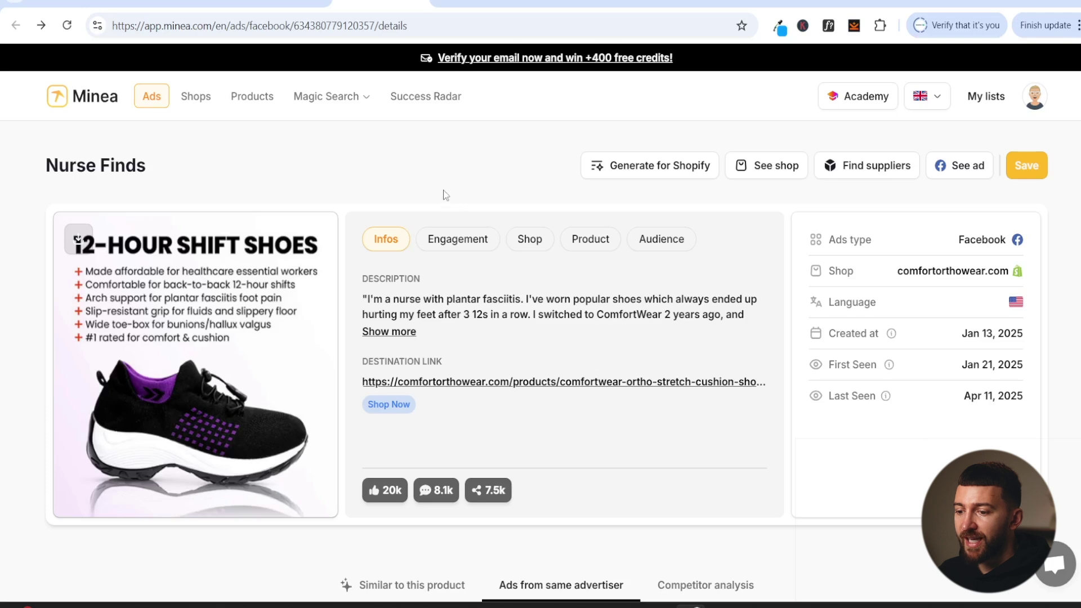
Search AliExpress using the black-purple shoe photo and open the first supplier listing at £6.01.
{"action": "left_click", "coordinate": [867, 167]}
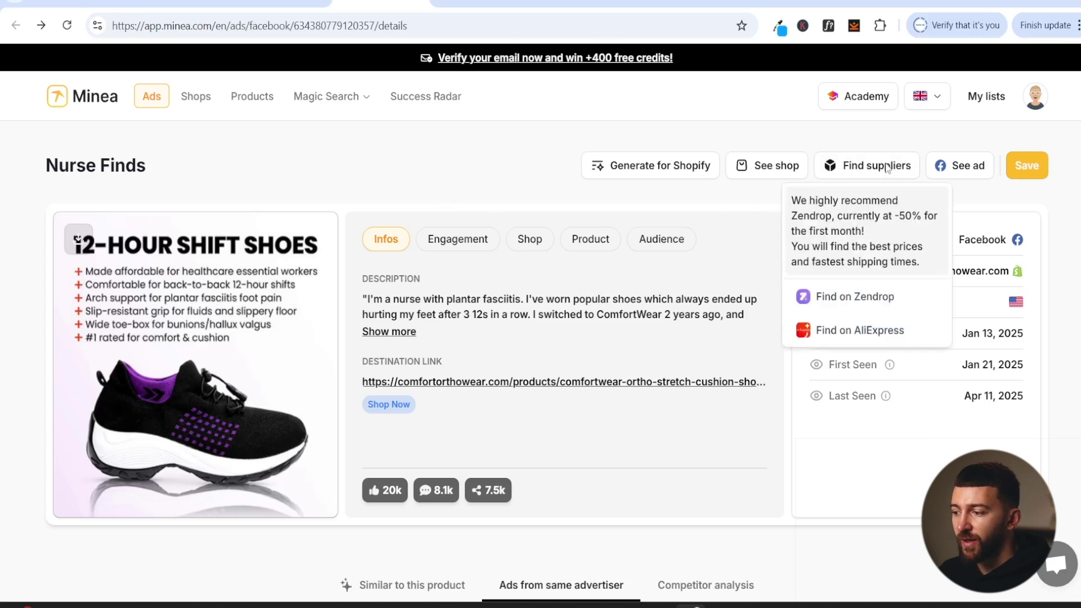
{"action": "left_click", "coordinate": [856, 332]}
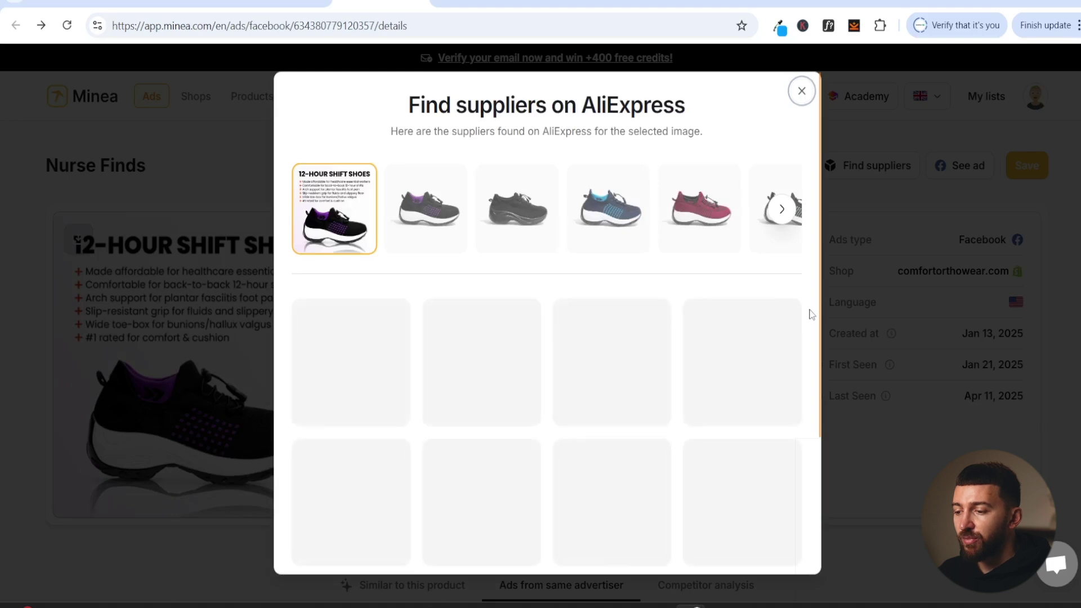
{"action": "left_click", "coordinate": [454, 224]}
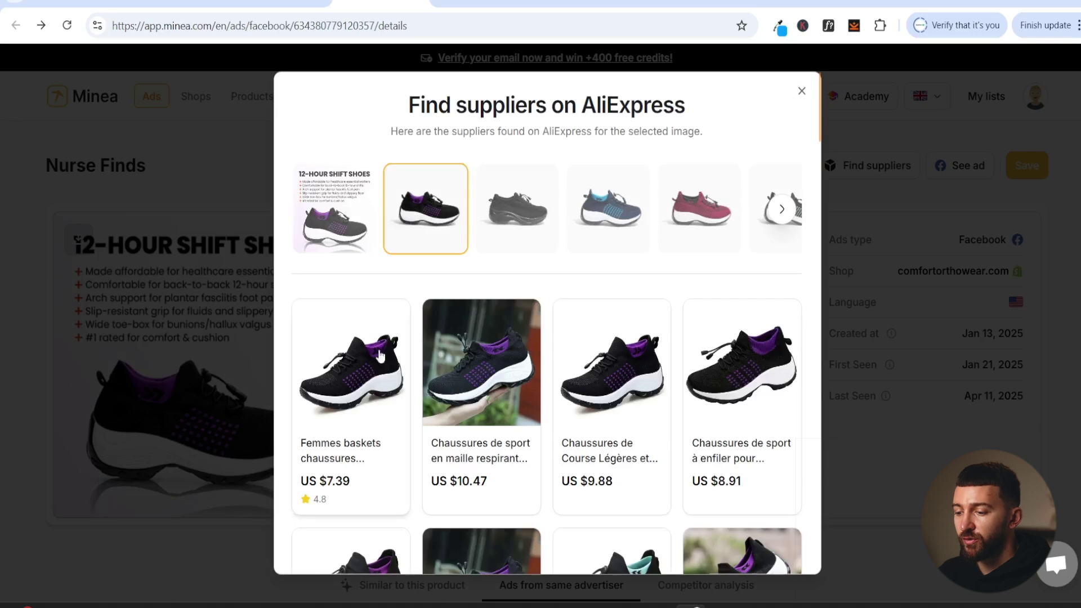
{"action": "left_click", "coordinate": [350, 386]}
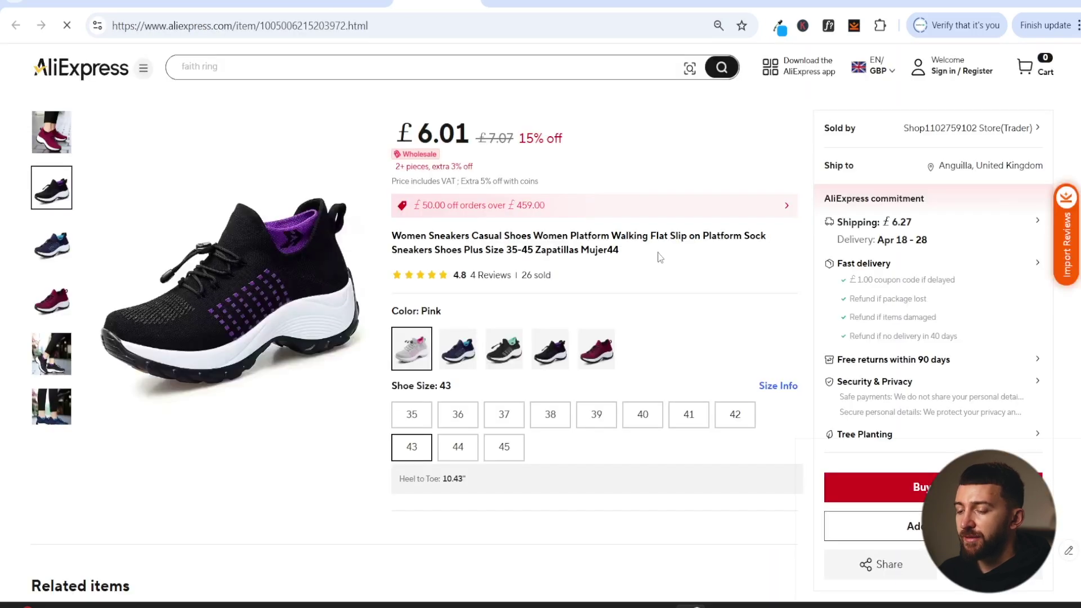
Leave the £6.01 platform sneaker listing and return to the ChatGPT shoe-marketing conversation.
{"action": "left_click", "coordinate": [614, 3]}
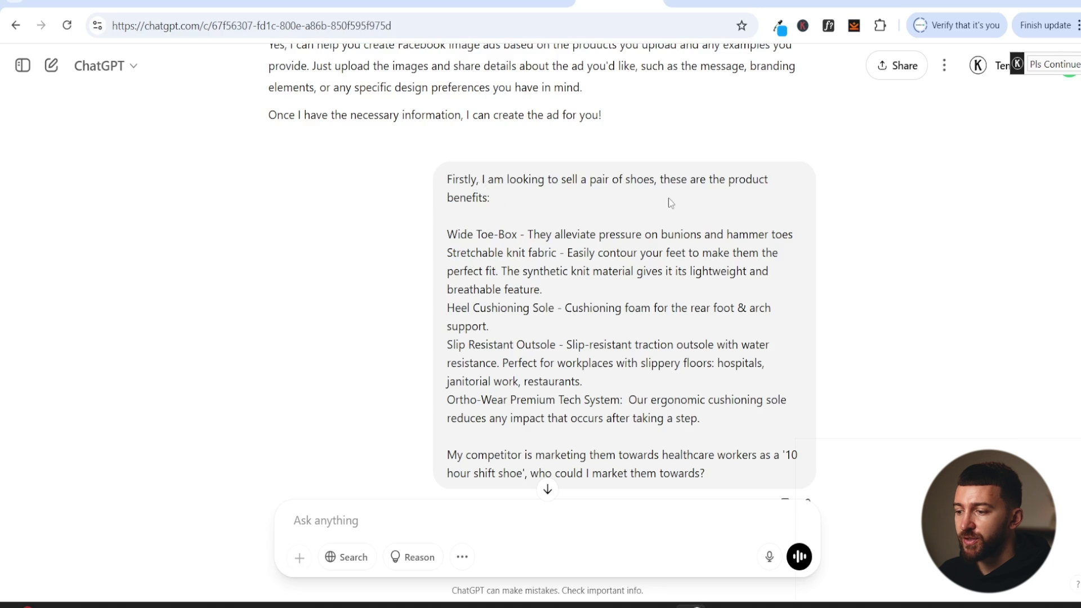
{"action": "left_click_drag", "start_coordinate": [487, 235], "coordinate": [499, 363]}
{"action": "left_click", "coordinate": [584, 260]}
{"action": "scroll", "coordinate": [583, 260], "scroll_direction": "down", "scroll_amount": 1}
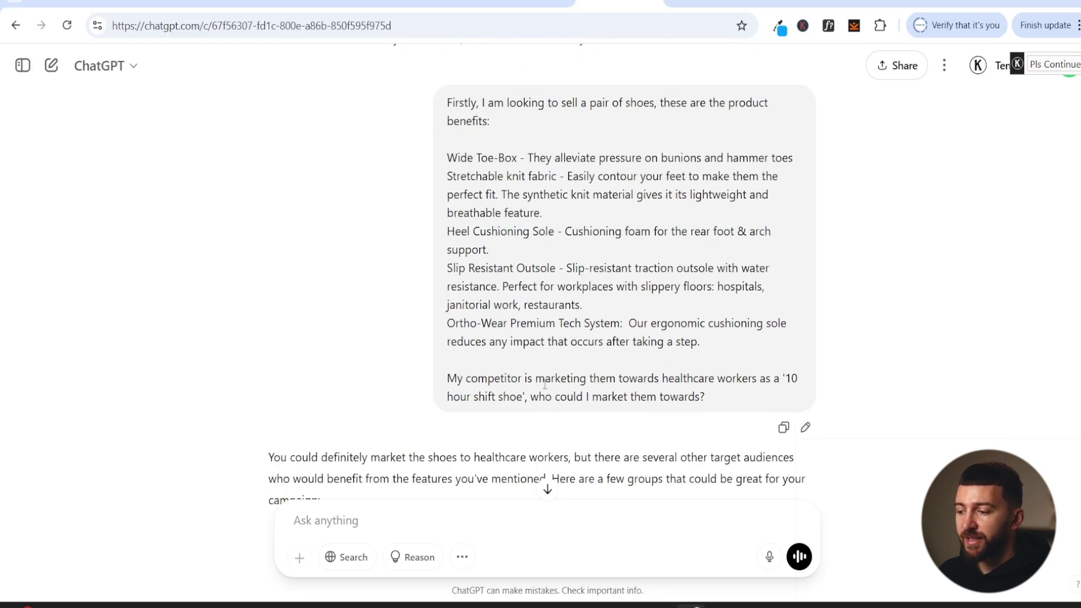
{"action": "left_click_drag", "start_coordinate": [678, 382], "coordinate": [743, 382]}
{"action": "left_click", "coordinate": [745, 384]}
{"action": "left_click_drag", "start_coordinate": [542, 393], "coordinate": [684, 398]}
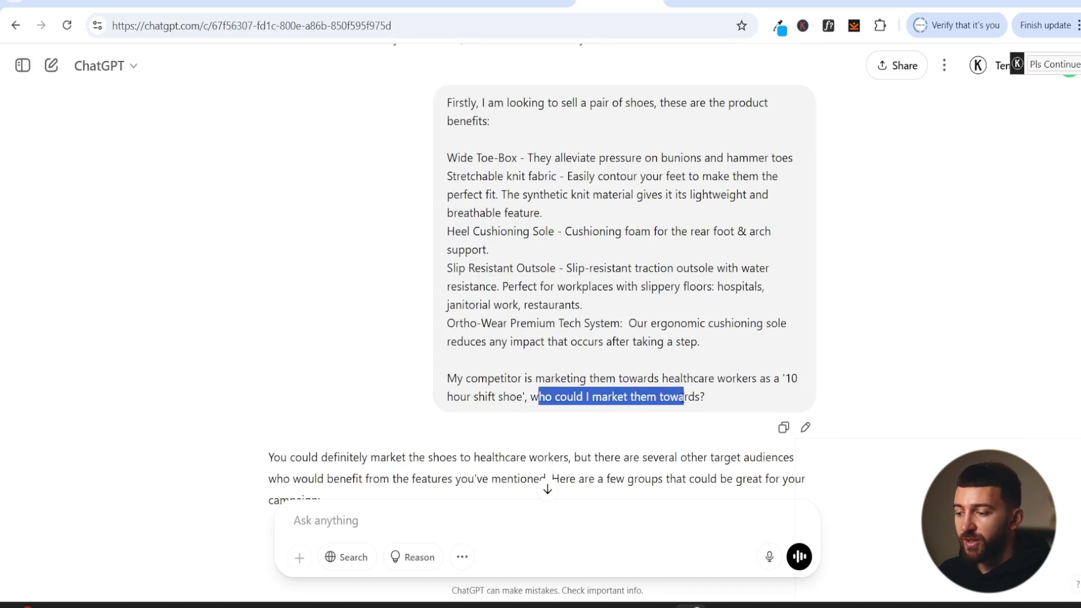
{"action": "left_click", "coordinate": [683, 398]}
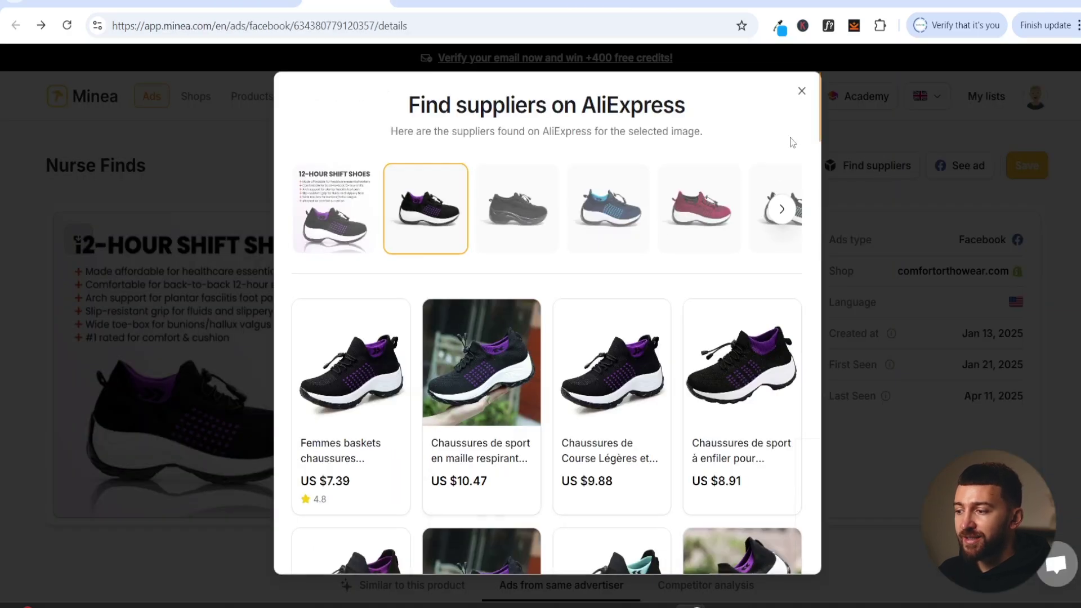
Close the AliExpress supplier results and show Minea's competitor analysis for the Nurse Finds ad.
{"action": "left_click", "coordinate": [802, 91]}
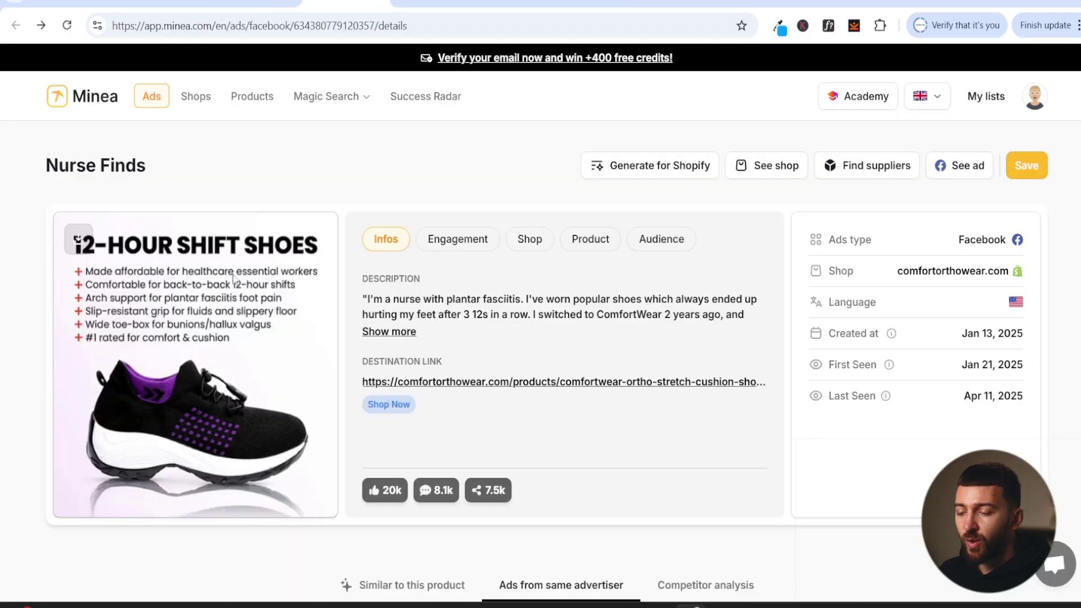
{"action": "scroll", "coordinate": [251, 298], "scroll_direction": "down", "scroll_amount": 2}
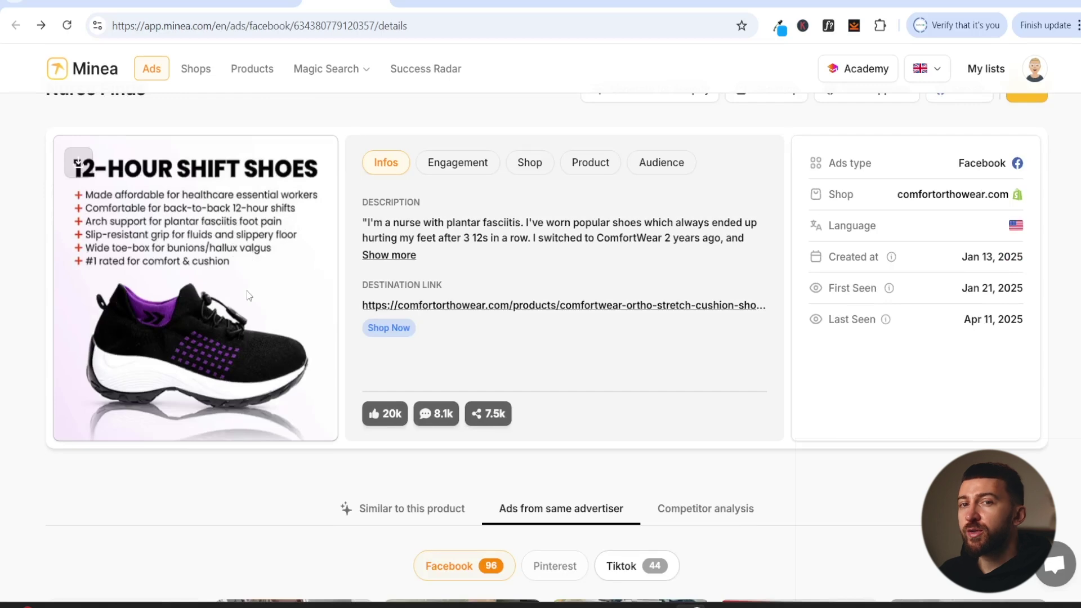
{"action": "scroll", "coordinate": [573, 316], "scroll_direction": "down", "scroll_amount": 4}
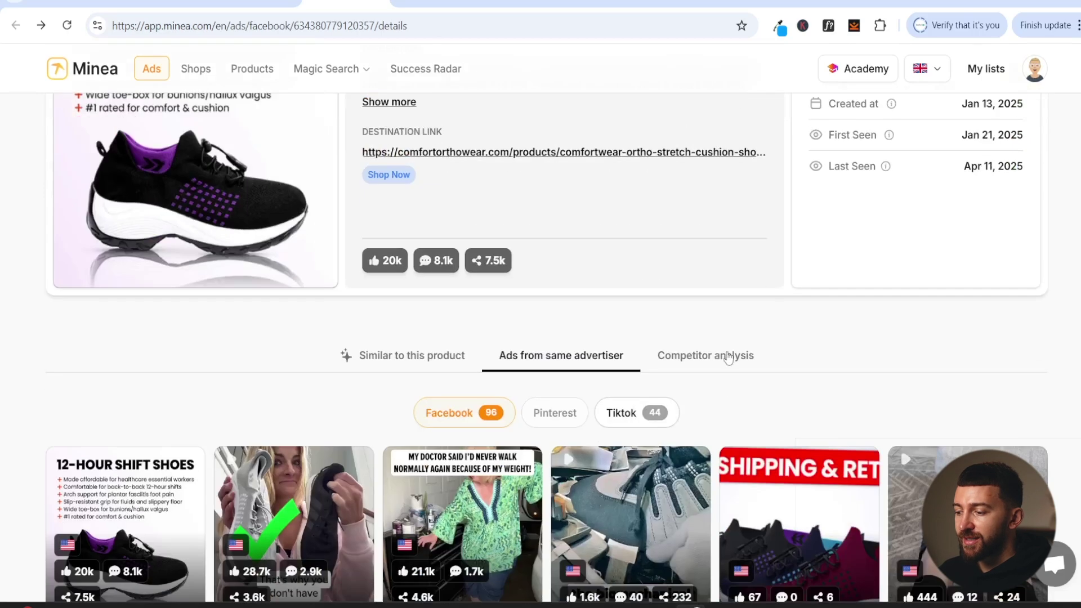
{"action": "left_click", "coordinate": [726, 355]}
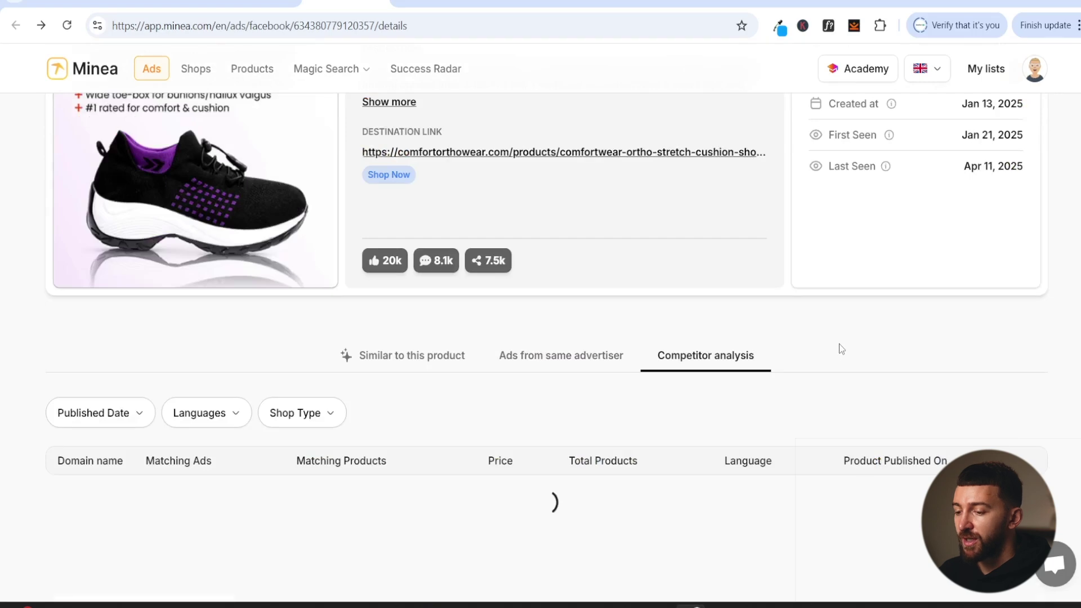
Scroll through the rival shoe stores, starting with comfortorthowear.com (259 products).
{"action": "scroll", "coordinate": [813, 389], "scroll_direction": "down", "scroll_amount": 4}
{"action": "scroll", "coordinate": [813, 338], "scroll_direction": "down", "scroll_amount": 10}
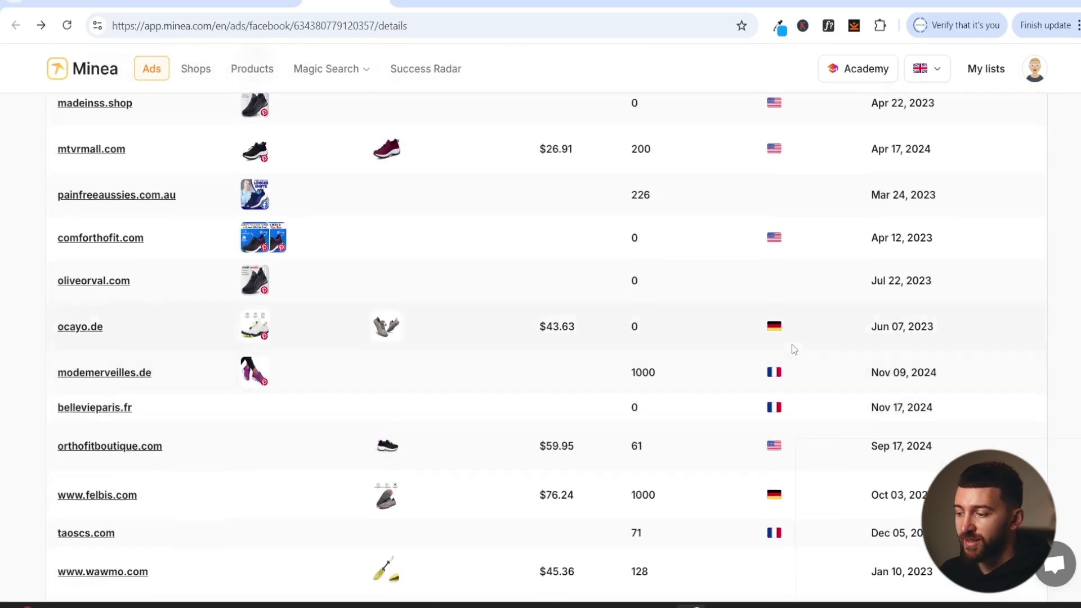
{"action": "scroll", "coordinate": [819, 338], "scroll_direction": "down", "scroll_amount": 5}
{"action": "scroll", "coordinate": [818, 401], "scroll_direction": "down", "scroll_amount": 3}
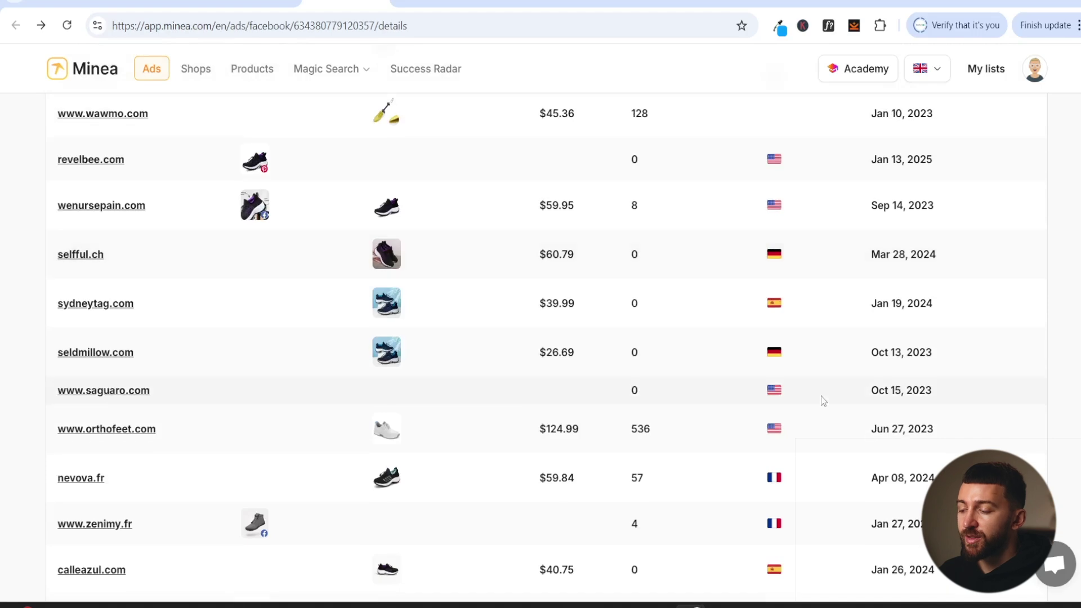
{"action": "scroll", "coordinate": [820, 397], "scroll_direction": "up", "scroll_amount": 11}
{"action": "scroll", "coordinate": [758, 365], "scroll_direction": "up", "scroll_amount": 10}
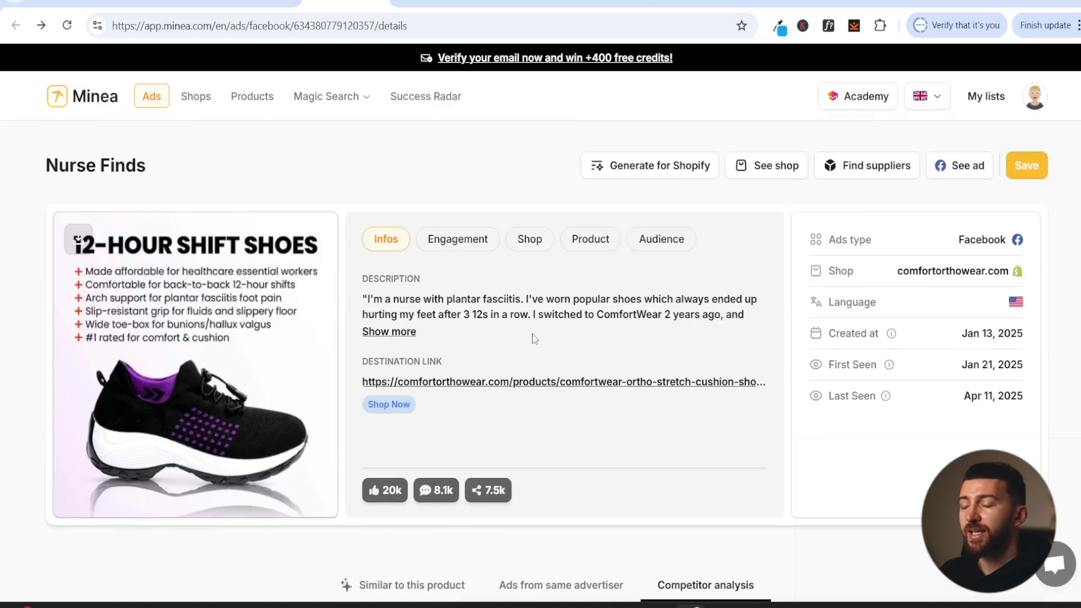
{"action": "scroll", "coordinate": [739, 307], "scroll_direction": "down", "scroll_amount": 19}
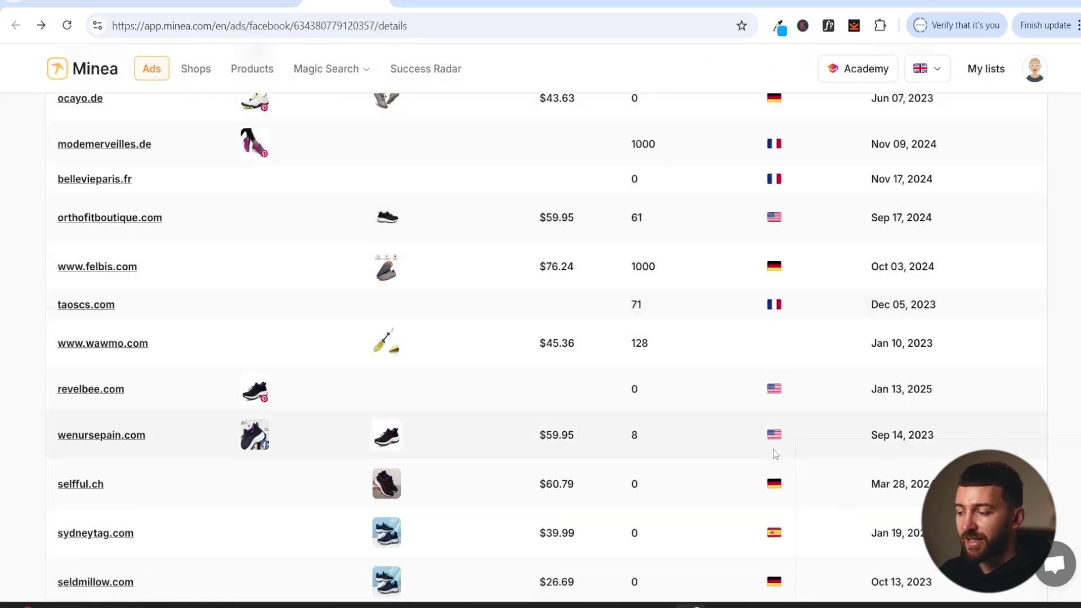
{"action": "scroll", "coordinate": [786, 414], "scroll_direction": "down", "scroll_amount": 3}
{"action": "scroll", "coordinate": [794, 374], "scroll_direction": "up", "scroll_amount": 14}
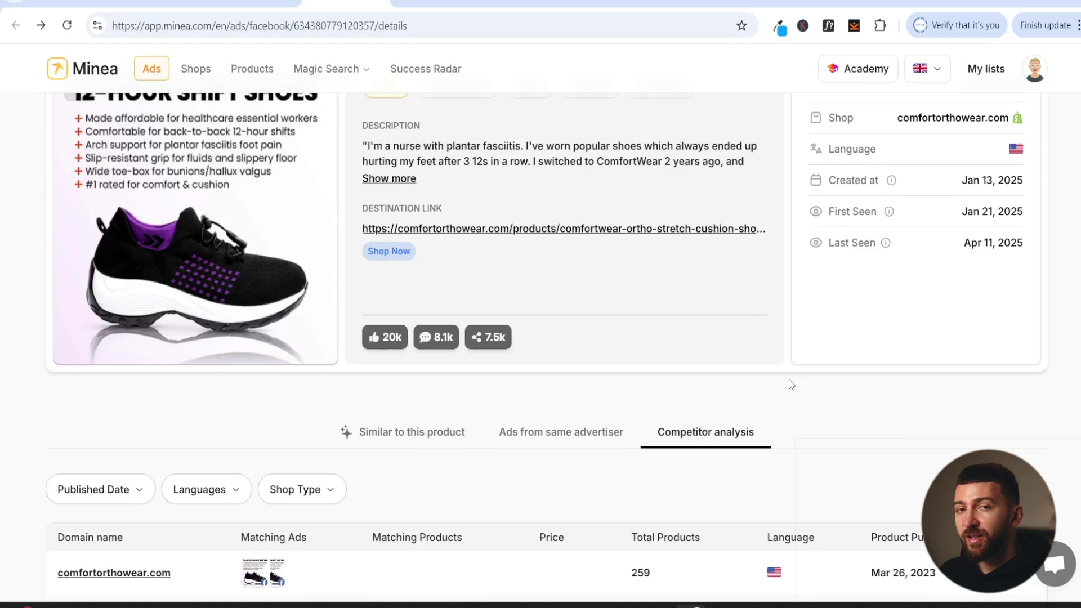
{"action": "left_click", "coordinate": [619, 2]}
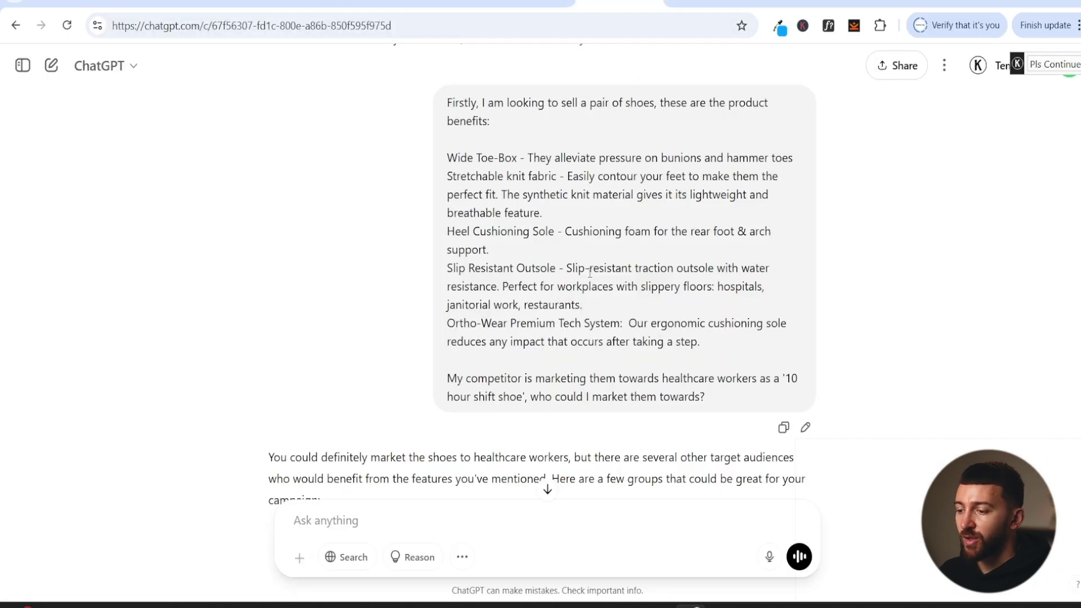
{"action": "left_click_drag", "start_coordinate": [451, 378], "coordinate": [714, 378]}
{"action": "left_click", "coordinate": [734, 377]}
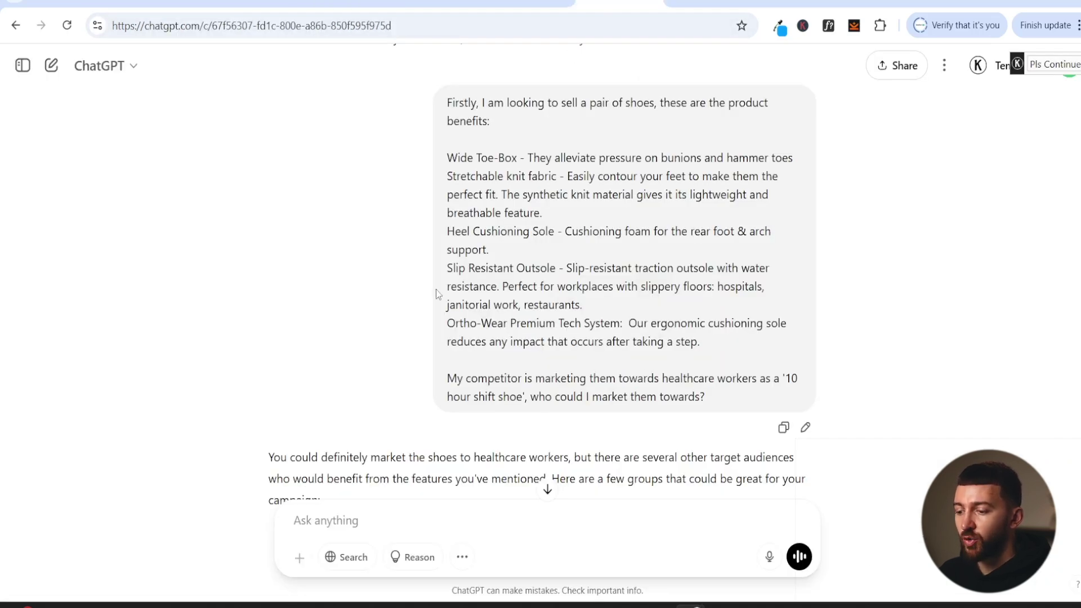
{"action": "scroll", "coordinate": [508, 282], "scroll_direction": "down", "scroll_amount": 4}
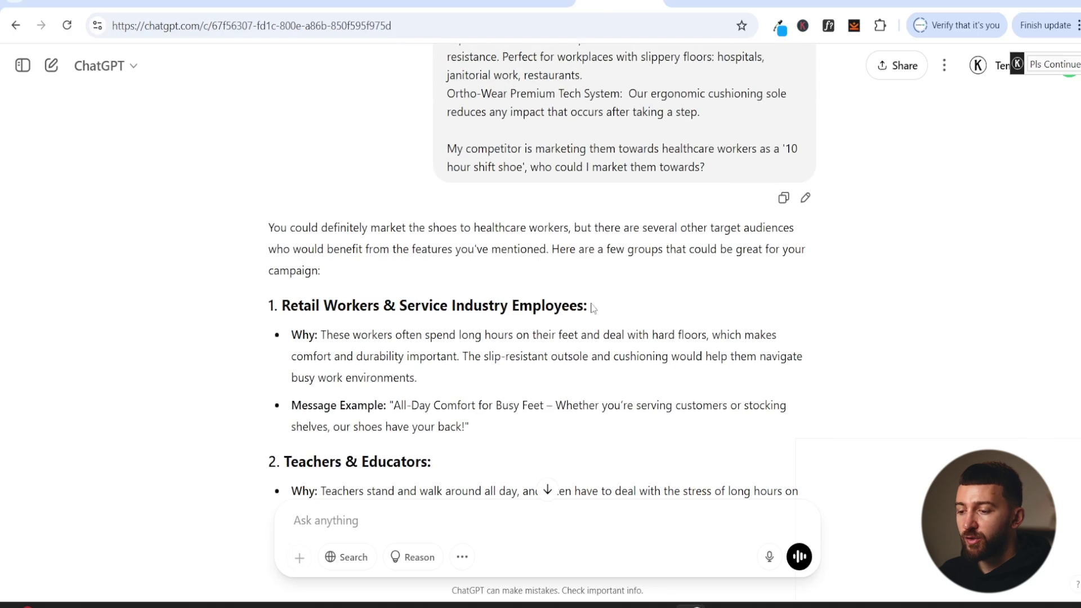
{"action": "left_click_drag", "start_coordinate": [281, 305], "coordinate": [483, 306]}
{"action": "left_click", "coordinate": [474, 330]}
{"action": "scroll", "coordinate": [474, 330], "scroll_direction": "down", "scroll_amount": 3}
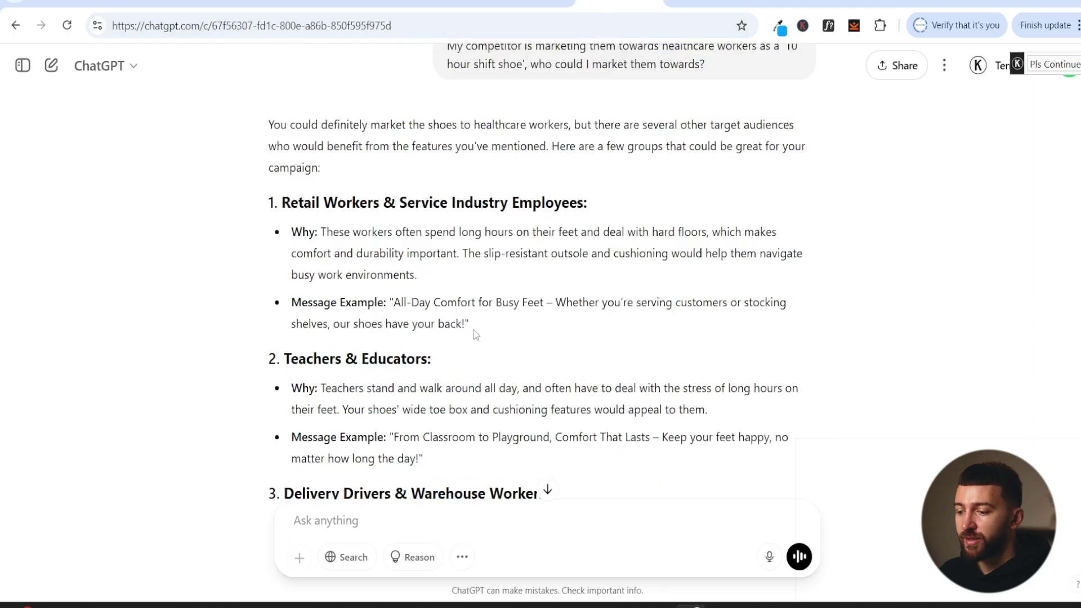
{"action": "left_click_drag", "start_coordinate": [322, 309], "coordinate": [432, 312]}
{"action": "scroll", "coordinate": [432, 312], "scroll_direction": "down", "scroll_amount": 3}
{"action": "left_click_drag", "start_coordinate": [340, 290], "coordinate": [503, 290]}
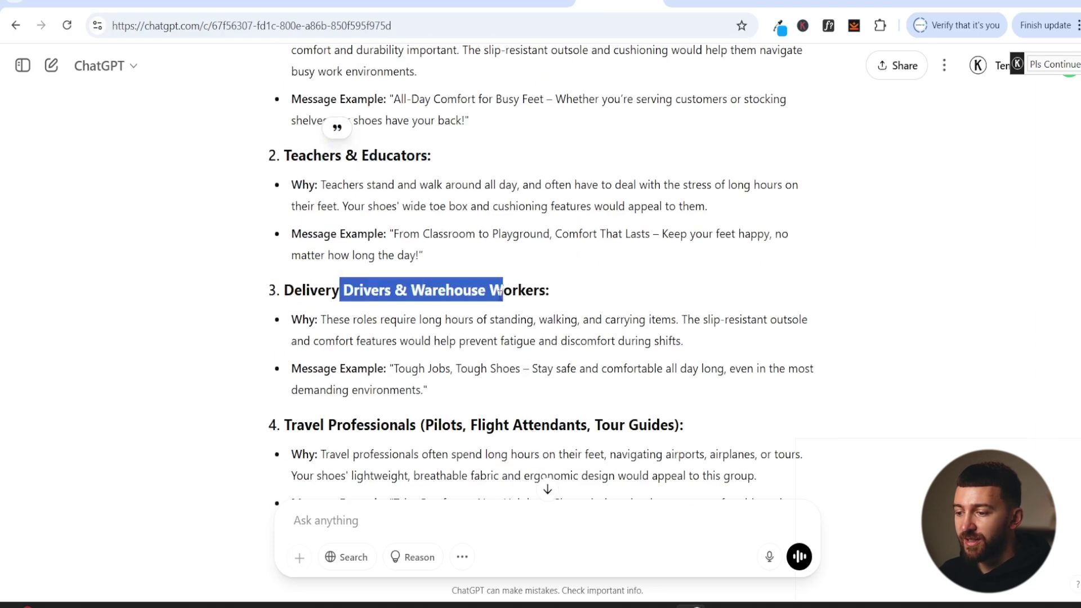
{"action": "left_click", "coordinate": [599, 284]}
{"action": "scroll", "coordinate": [596, 271], "scroll_direction": "down", "scroll_amount": 1}
{"action": "scroll", "coordinate": [596, 272], "scroll_direction": "down", "scroll_amount": 1}
{"action": "left_click_drag", "start_coordinate": [351, 345], "coordinate": [522, 346]}
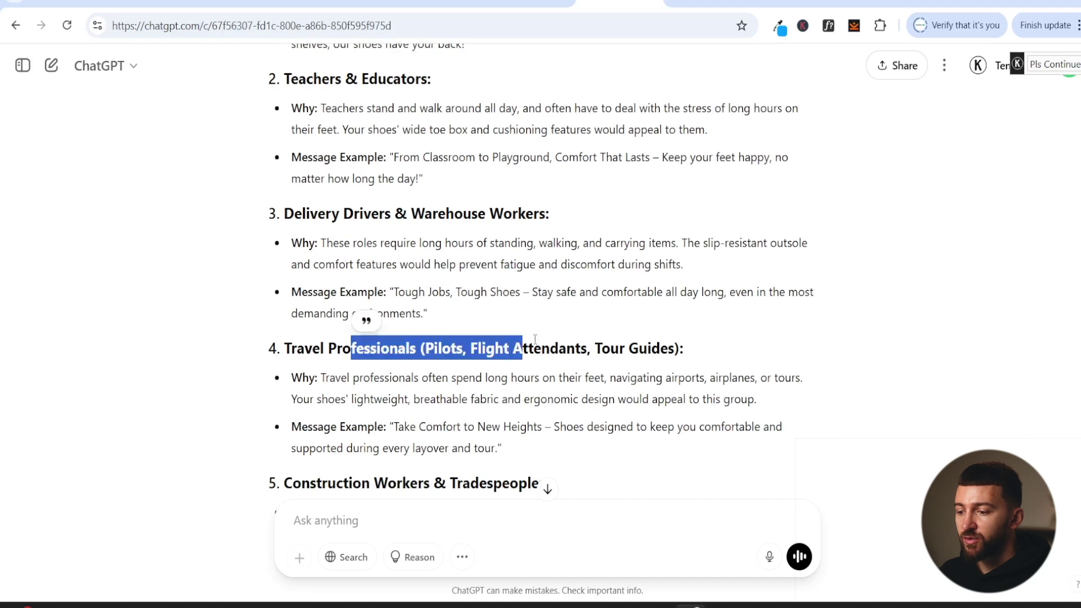
{"action": "scroll", "coordinate": [546, 315], "scroll_direction": "down", "scroll_amount": 1}
{"action": "left_click_drag", "start_coordinate": [361, 407], "coordinate": [539, 407]}
{"action": "scroll", "coordinate": [642, 330], "scroll_direction": "down", "scroll_amount": 4}
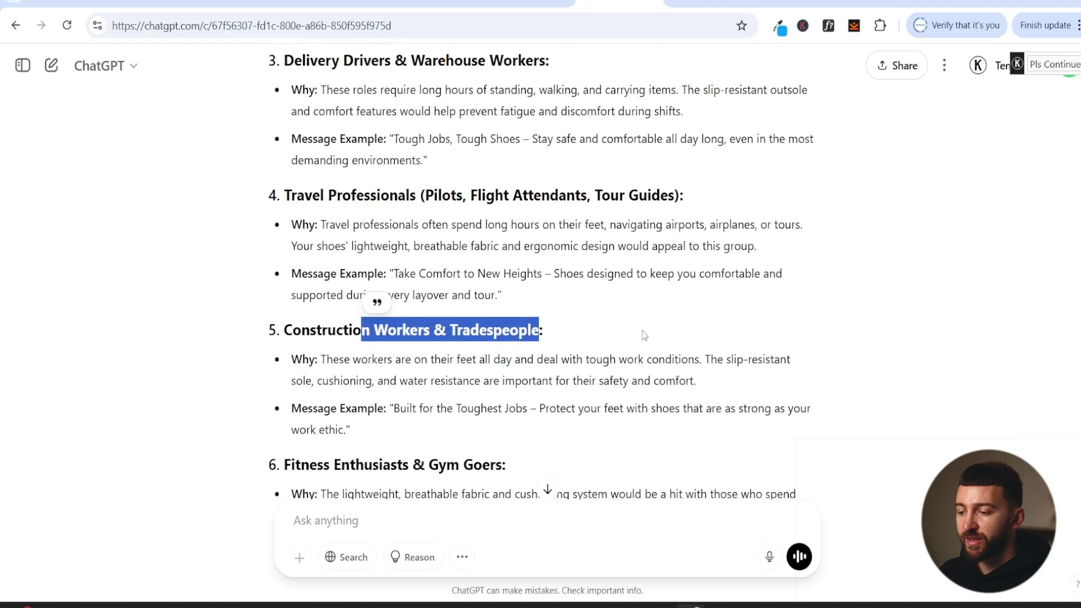
{"action": "left_click", "coordinate": [536, 309]}
{"action": "scroll", "coordinate": [550, 307], "scroll_direction": "down", "scroll_amount": 3}
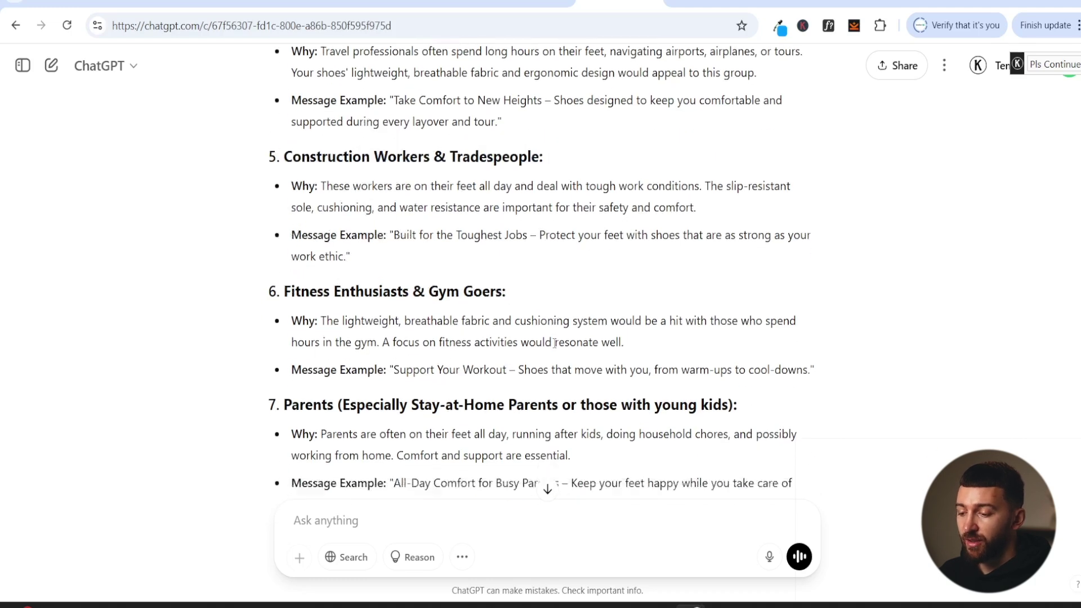
{"action": "scroll", "coordinate": [568, 280], "scroll_direction": "up", "scroll_amount": 10}
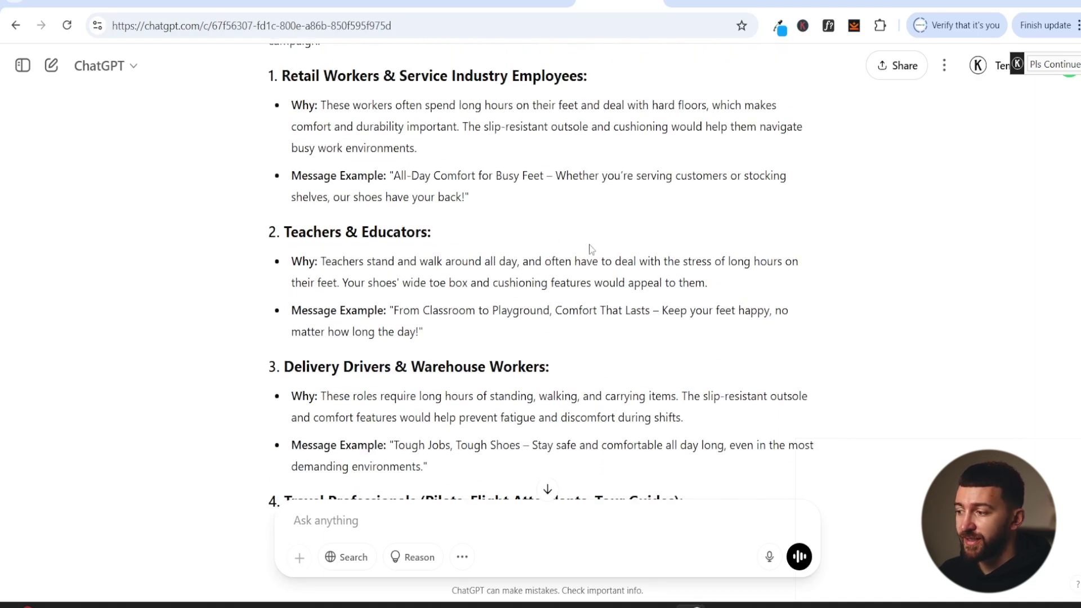
{"action": "left_click_drag", "start_coordinate": [394, 105], "coordinate": [388, 445]}
{"action": "left_click", "coordinate": [569, 304]}
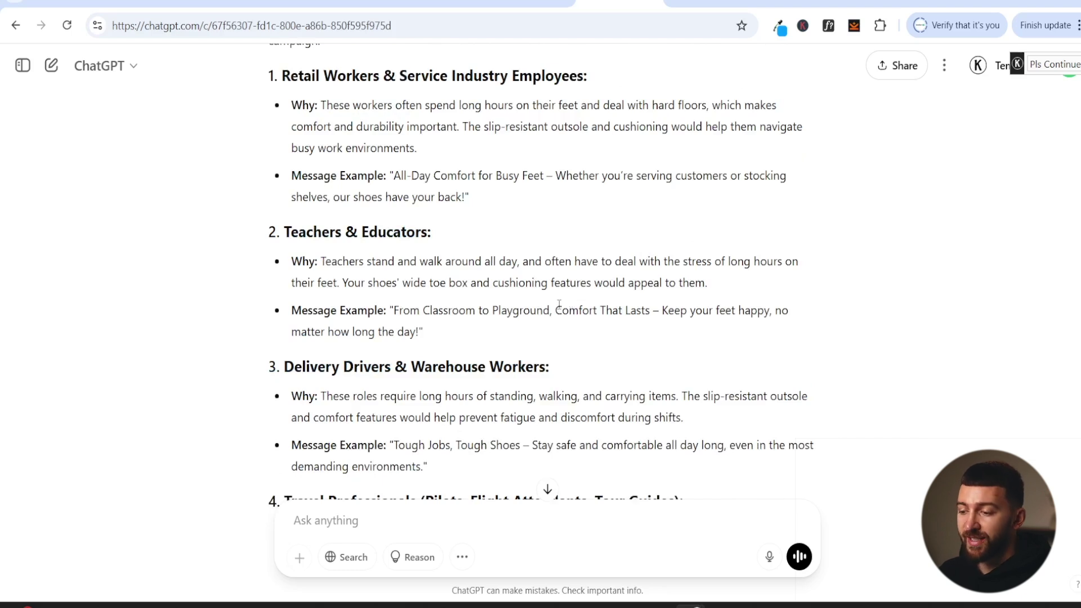
{"action": "left_click_drag", "start_coordinate": [315, 75], "coordinate": [495, 75]}
{"action": "left_click_drag", "start_coordinate": [432, 232], "coordinate": [307, 232]}
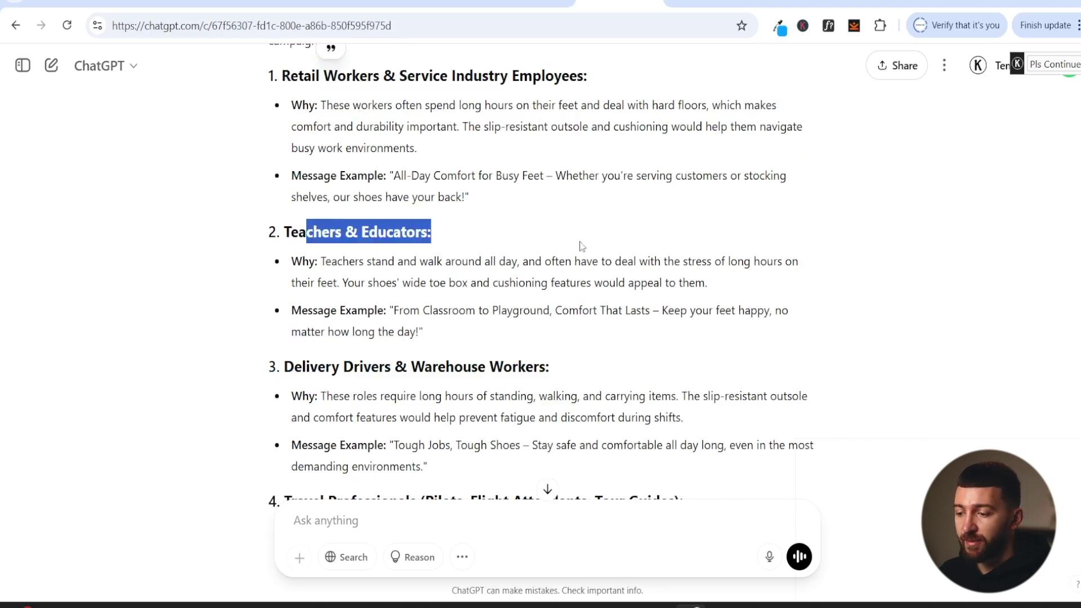
{"action": "left_click_drag", "start_coordinate": [335, 379], "coordinate": [542, 372]}
{"action": "left_click", "coordinate": [552, 303]}
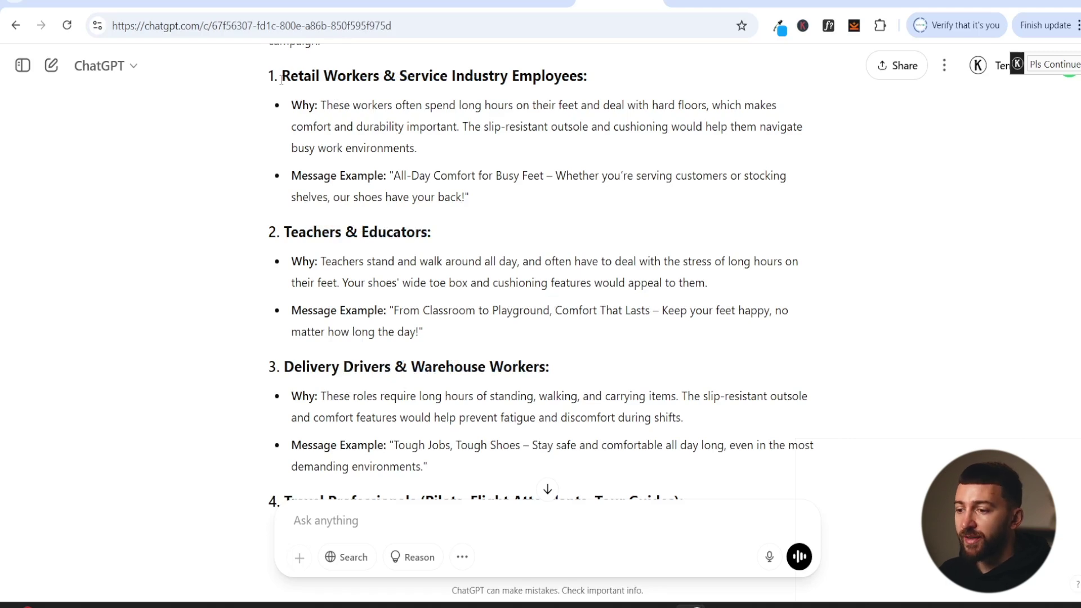
{"action": "left_click_drag", "start_coordinate": [281, 76], "coordinate": [586, 75]}
{"action": "left_click", "coordinate": [504, 87]}
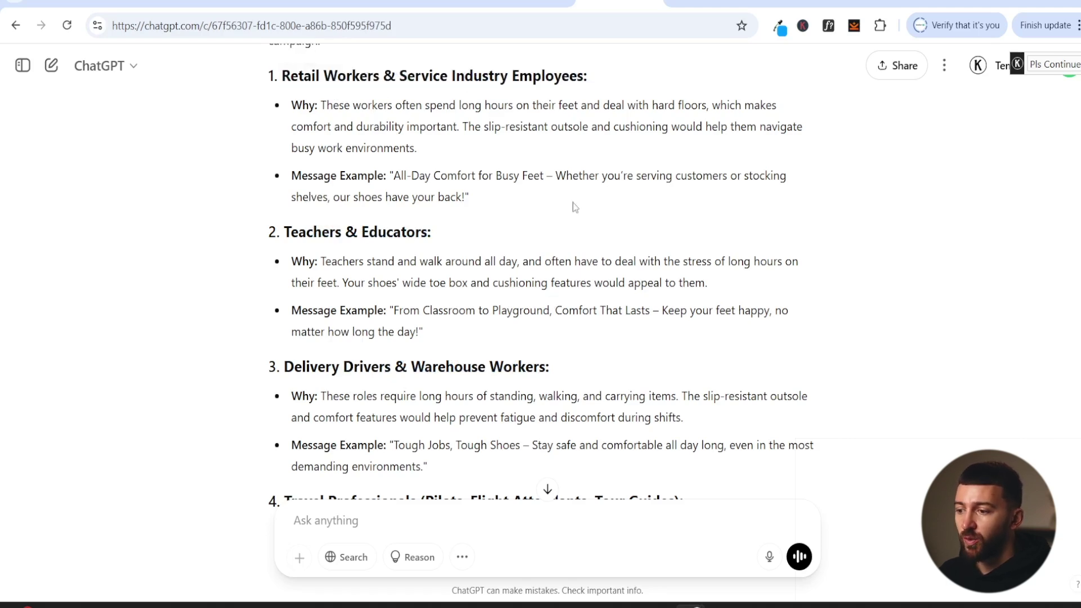
{"action": "scroll", "coordinate": [713, 222], "scroll_direction": "down", "scroll_amount": 10}
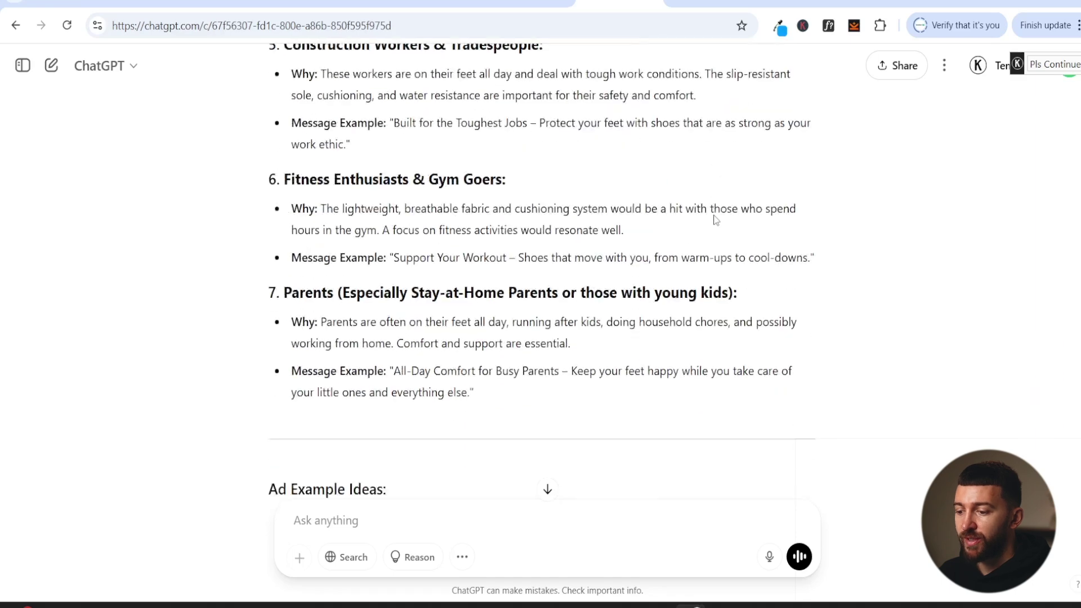
{"action": "scroll", "coordinate": [714, 211], "scroll_direction": "down", "scroll_amount": 5}
{"action": "scroll", "coordinate": [708, 189], "scroll_direction": "down", "scroll_amount": 2}
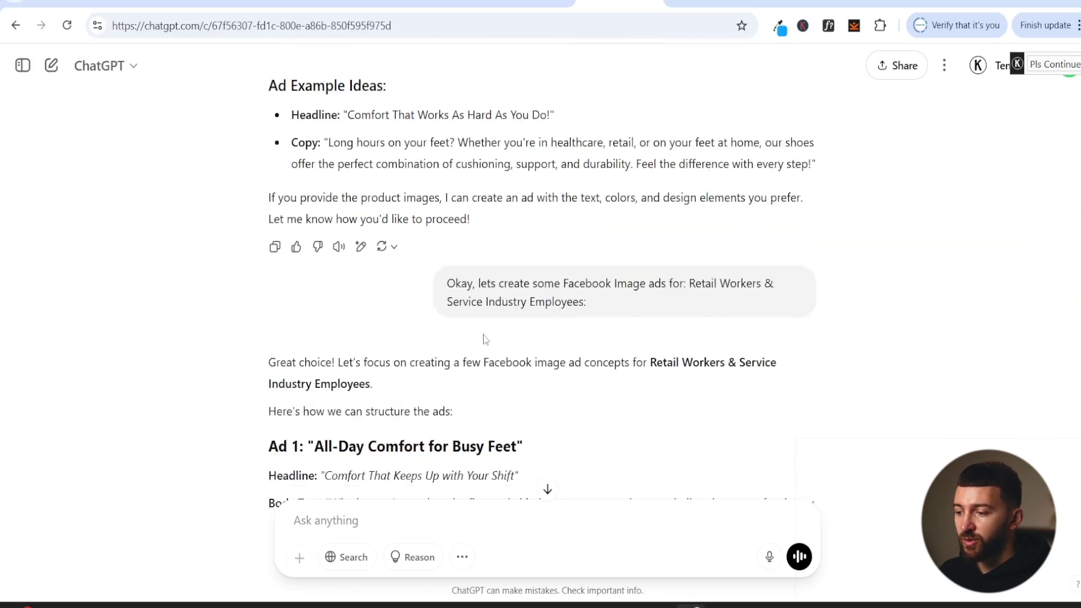
{"action": "scroll", "coordinate": [483, 335], "scroll_direction": "down", "scroll_amount": 10}
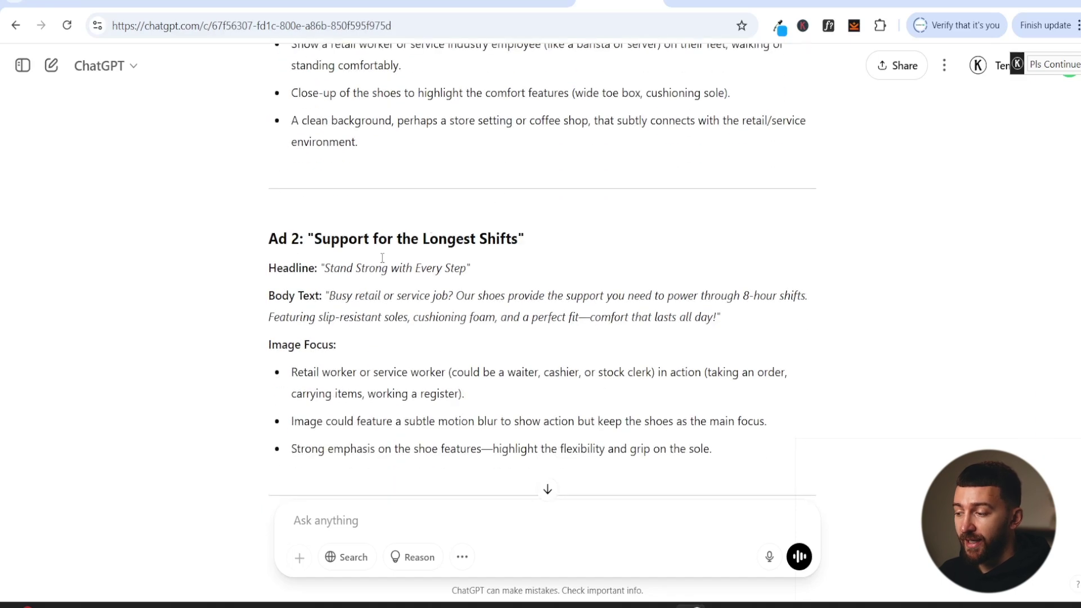
{"action": "scroll", "coordinate": [428, 248], "scroll_direction": "down", "scroll_amount": 13}
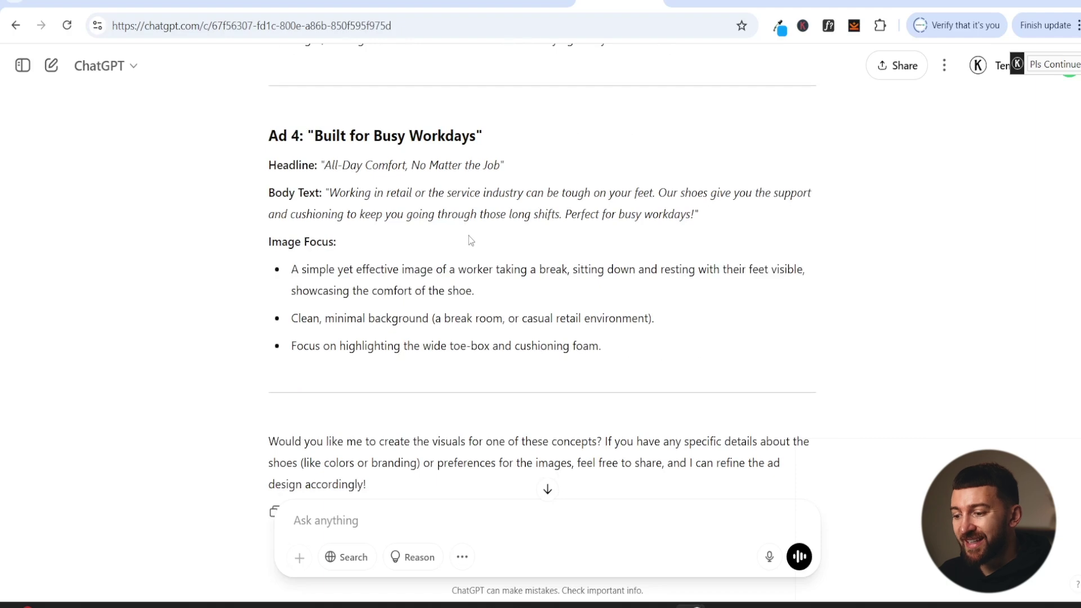
{"action": "scroll", "coordinate": [468, 235], "scroll_direction": "down", "scroll_amount": 5}
{"action": "scroll", "coordinate": [298, 208], "scroll_direction": "up", "scroll_amount": 1}
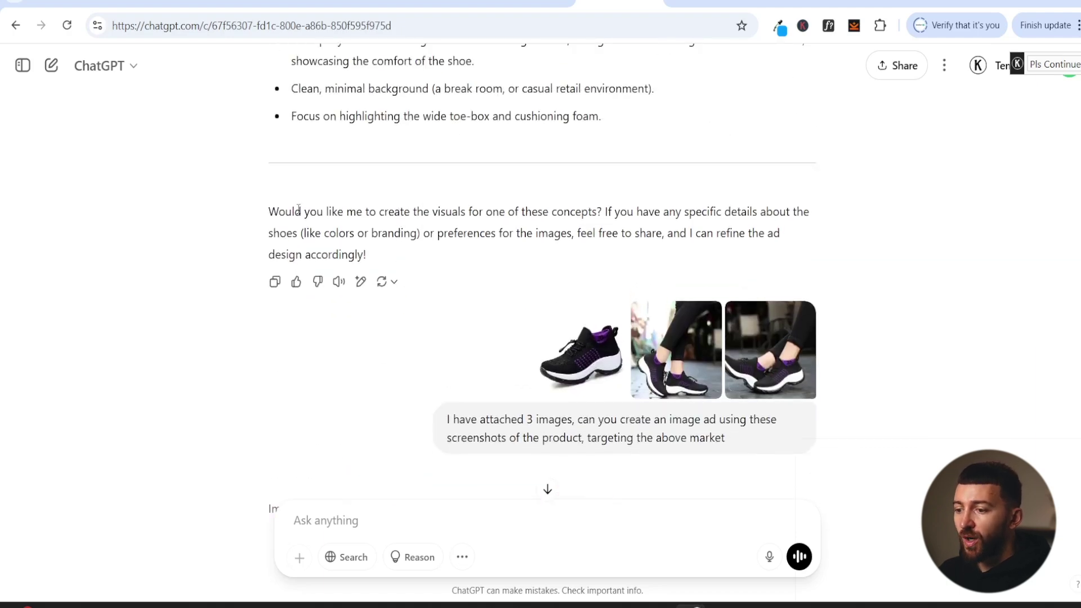
{"action": "scroll", "coordinate": [454, 244], "scroll_direction": "down", "scroll_amount": 2}
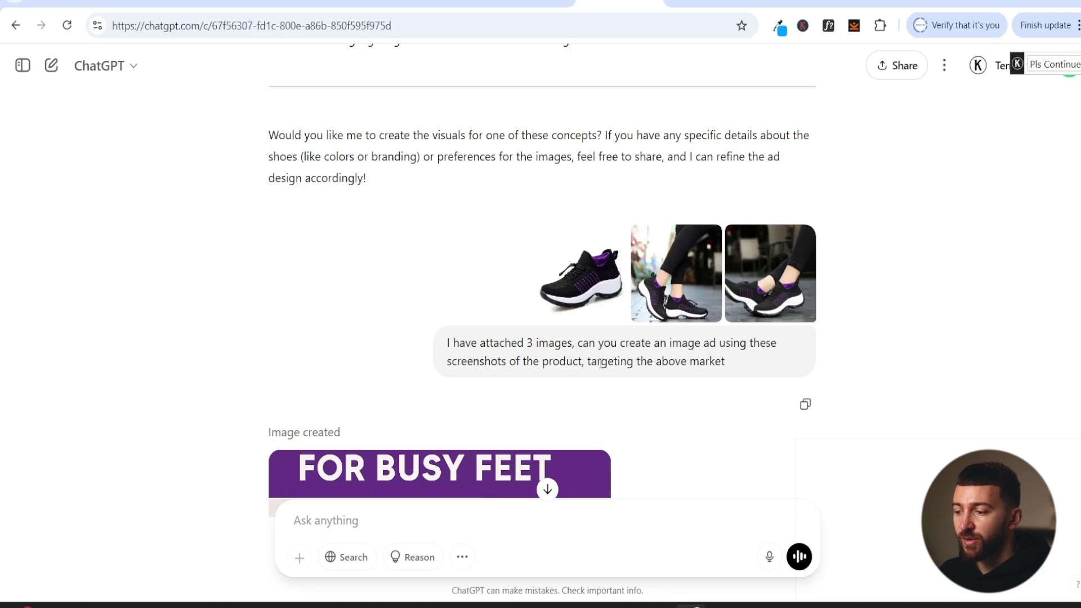
{"action": "left_click_drag", "start_coordinate": [612, 367], "coordinate": [707, 364]}
{"action": "left_click", "coordinate": [706, 363]}
{"action": "scroll", "coordinate": [676, 358], "scroll_direction": "up", "scroll_amount": 4}
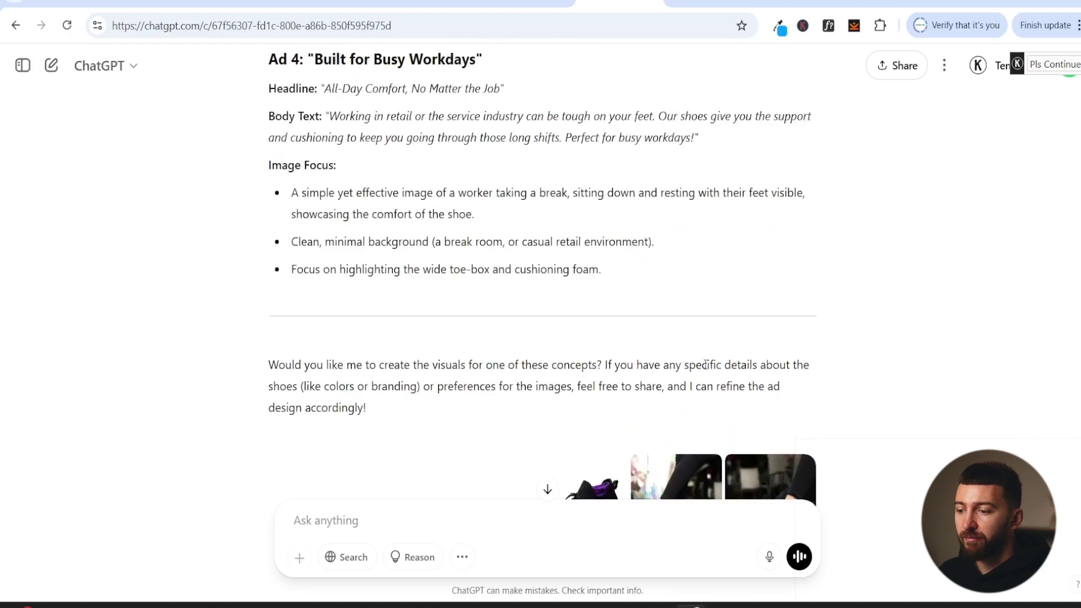
{"action": "scroll", "coordinate": [675, 357], "scroll_direction": "up", "scroll_amount": 20}
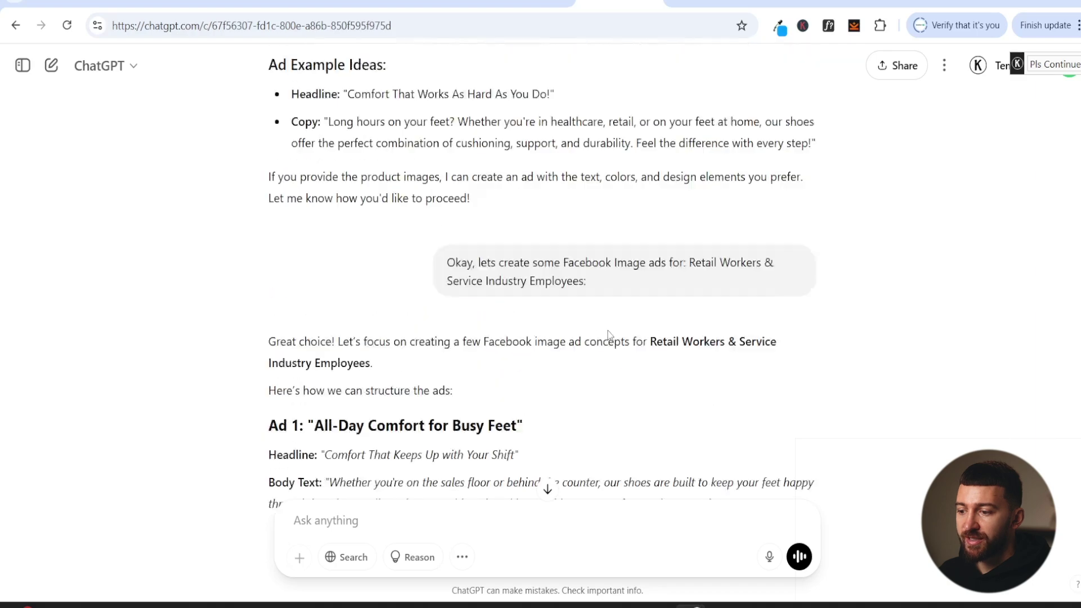
{"action": "left_click_drag", "start_coordinate": [707, 281], "coordinate": [754, 285]}
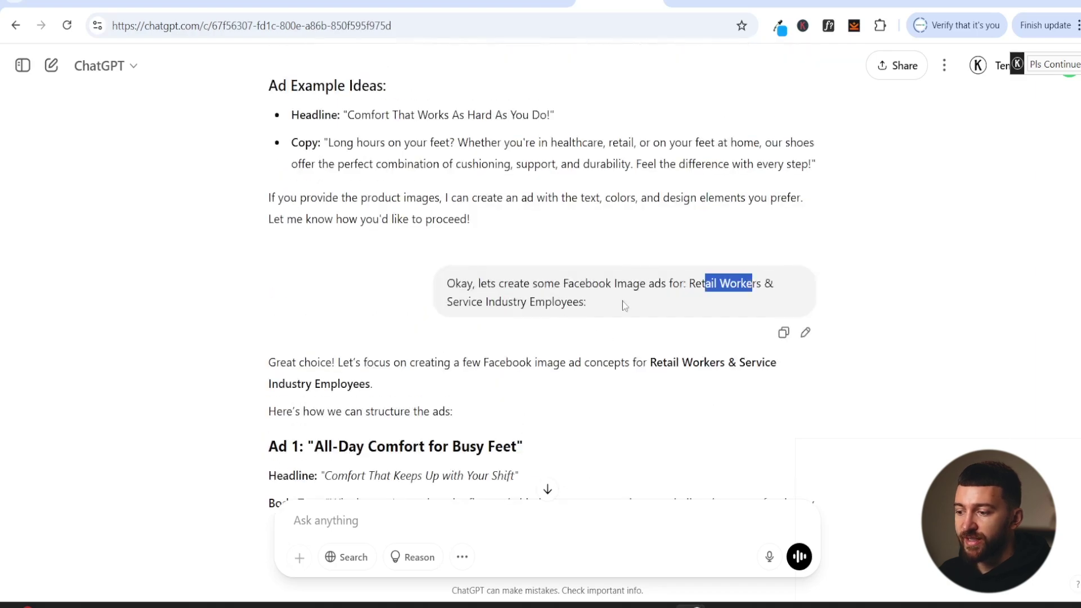
{"action": "left_click", "coordinate": [623, 304]}
{"action": "scroll", "coordinate": [507, 292], "scroll_direction": "down", "scroll_amount": 15}
{"action": "scroll", "coordinate": [507, 271], "scroll_direction": "down", "scroll_amount": 3}
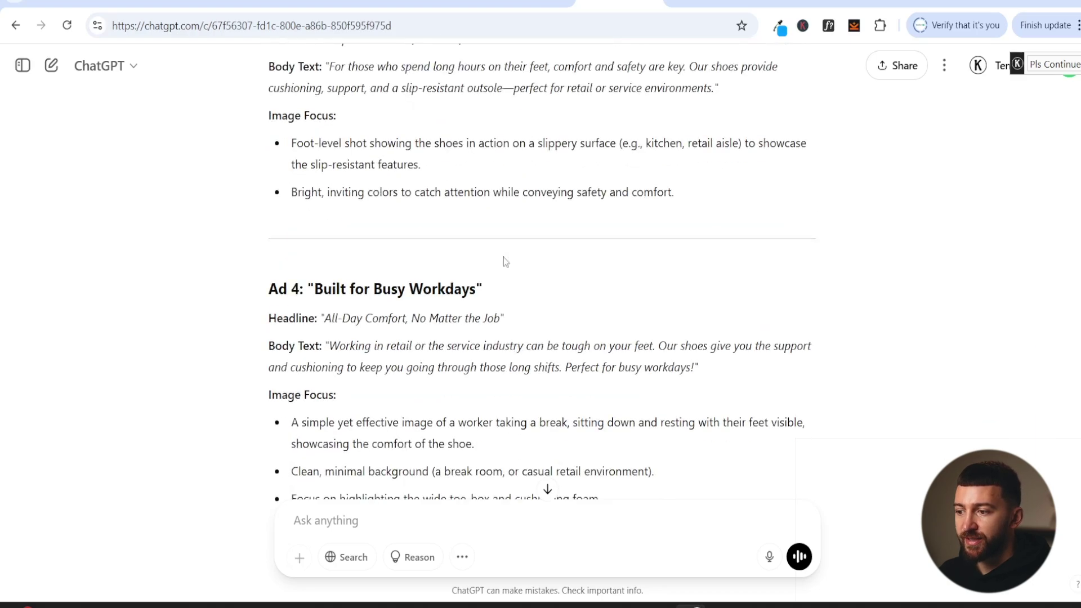
Check the black-and-purple sneaker listing, then scroll ChatGPT to the generated 'FOR BUSY FEET' ad.
{"action": "key", "text": "ctrl+shift+Tab"}
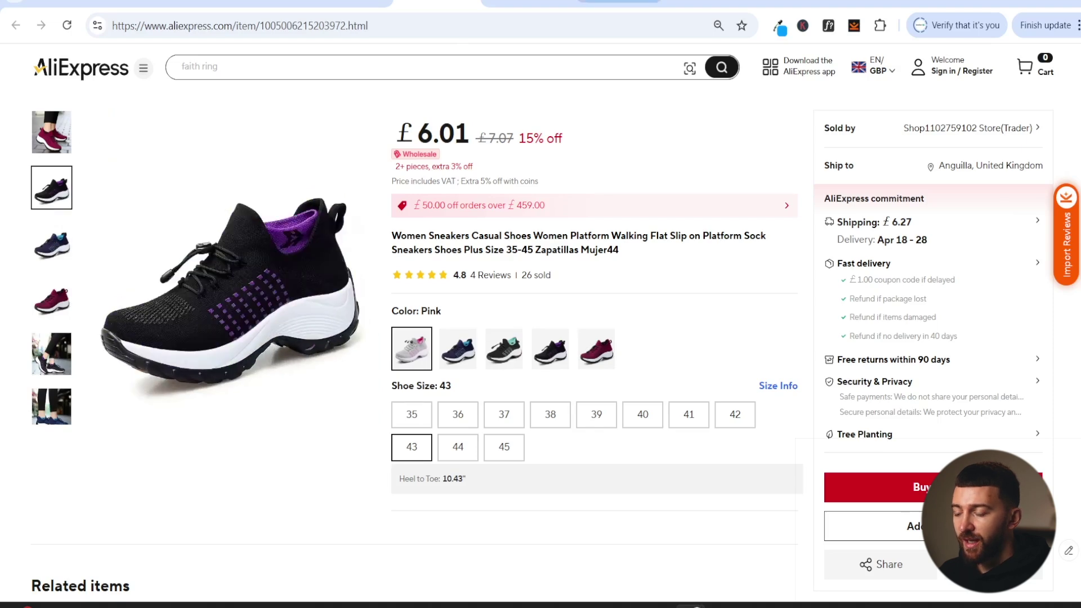
{"action": "left_click", "coordinate": [619, 3]}
{"action": "scroll", "coordinate": [684, 234], "scroll_direction": "down", "scroll_amount": 6}
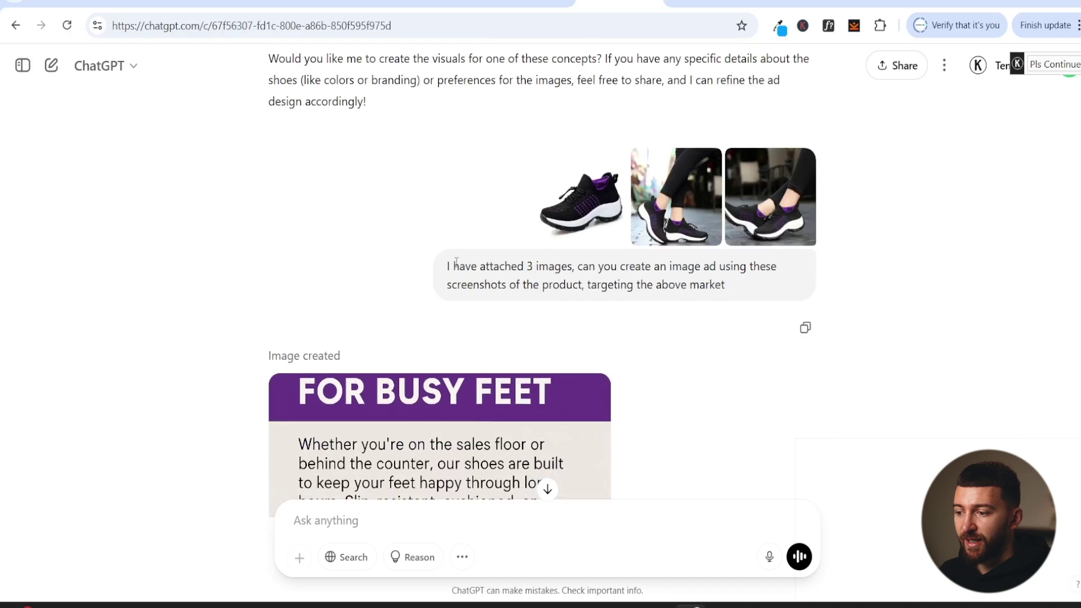
{"action": "left_click_drag", "start_coordinate": [456, 263], "coordinate": [602, 265]}
{"action": "left_click", "coordinate": [605, 269]}
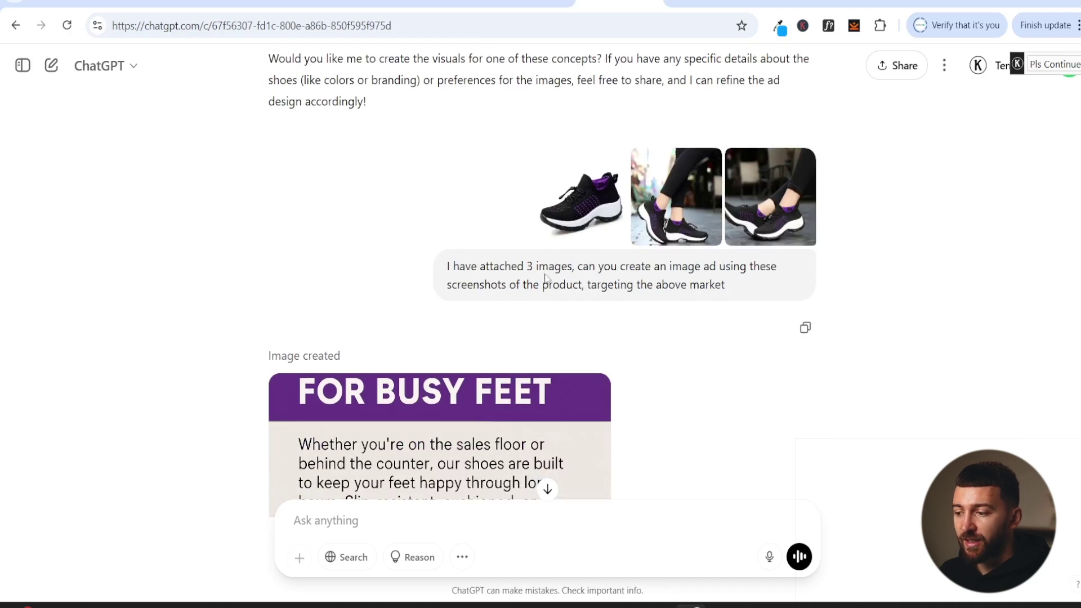
{"action": "scroll", "coordinate": [667, 326], "scroll_direction": "down", "scroll_amount": 4}
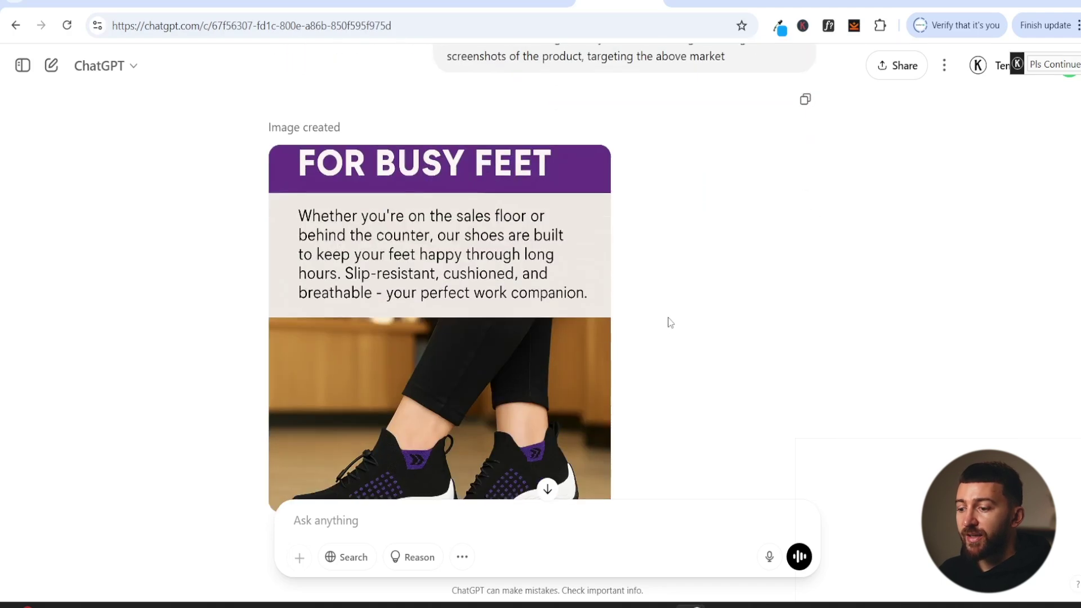
{"action": "scroll", "coordinate": [674, 323], "scroll_direction": "down", "scroll_amount": 2}
{"action": "scroll", "coordinate": [676, 318], "scroll_direction": "up", "scroll_amount": 2}
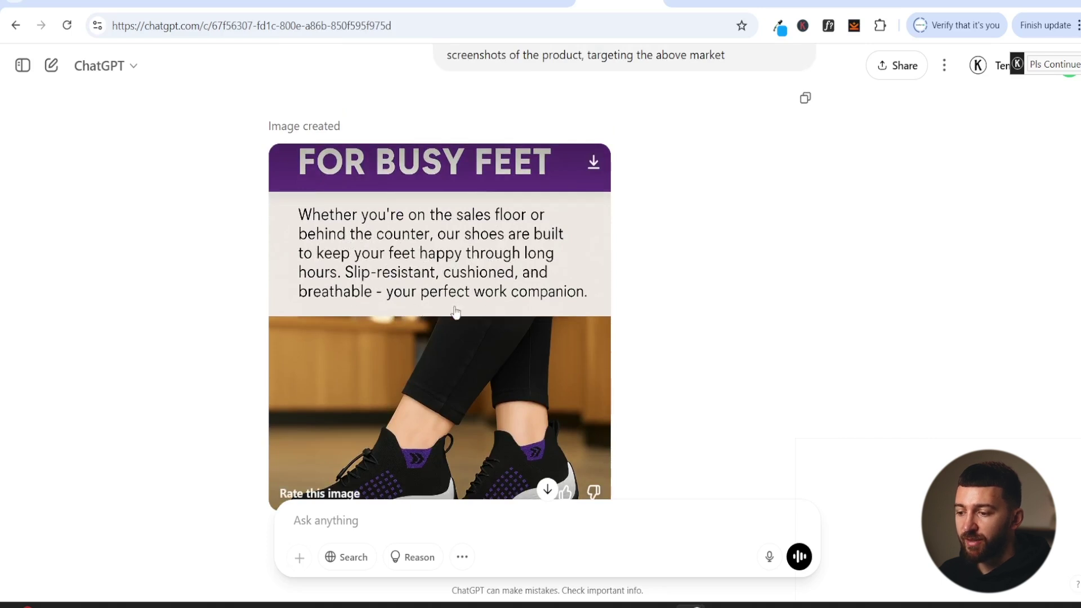
{"action": "scroll", "coordinate": [551, 276], "scroll_direction": "down", "scroll_amount": 2}
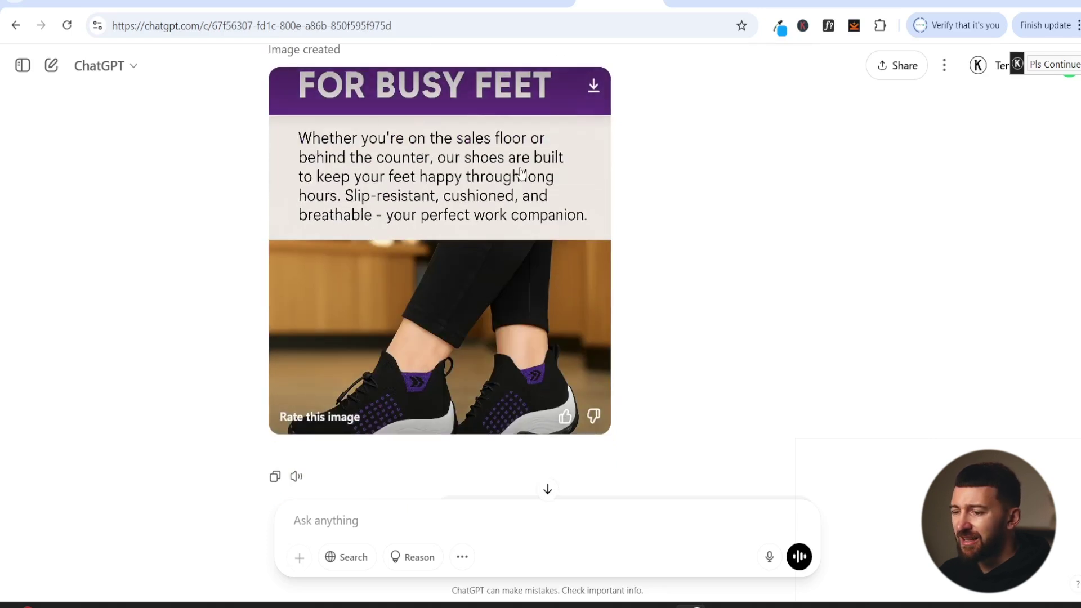
{"action": "left_click", "coordinate": [457, 314]}
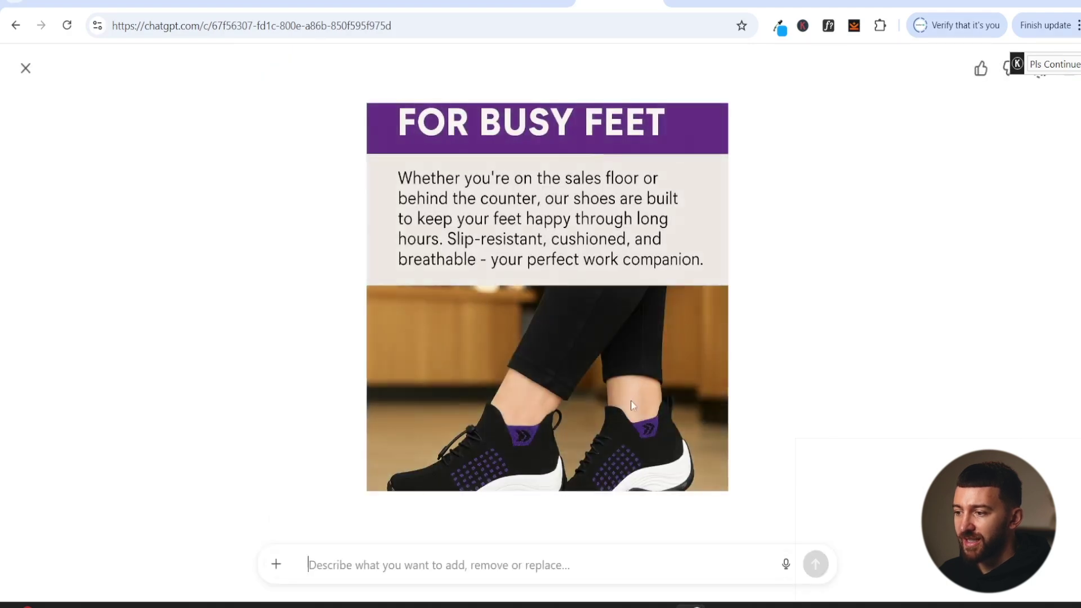
{"action": "key", "text": "Escape"}
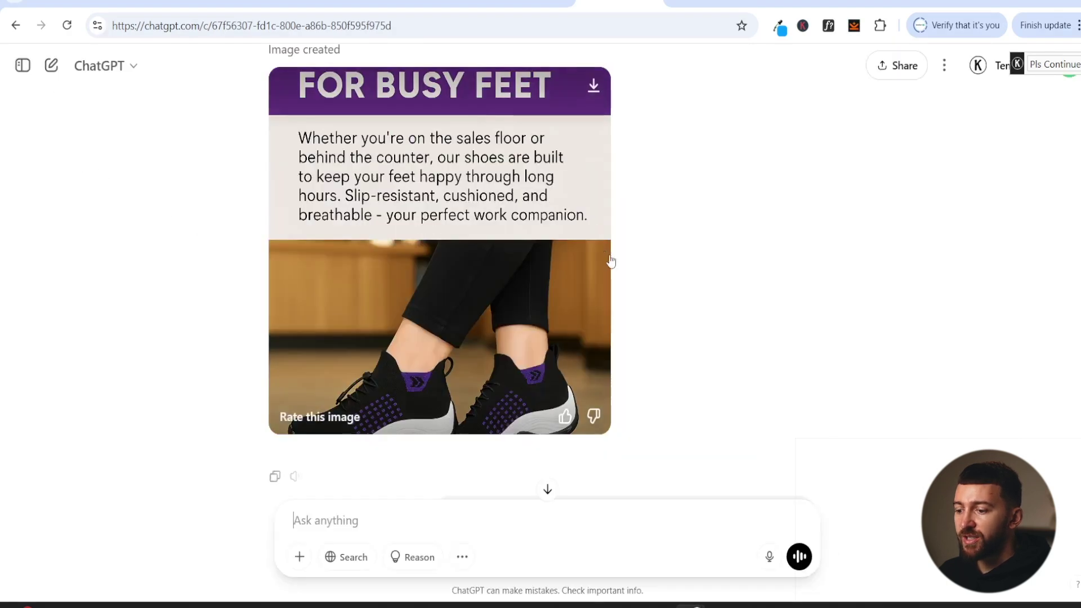
{"action": "scroll", "coordinate": [755, 287], "scroll_direction": "down", "scroll_amount": 3}
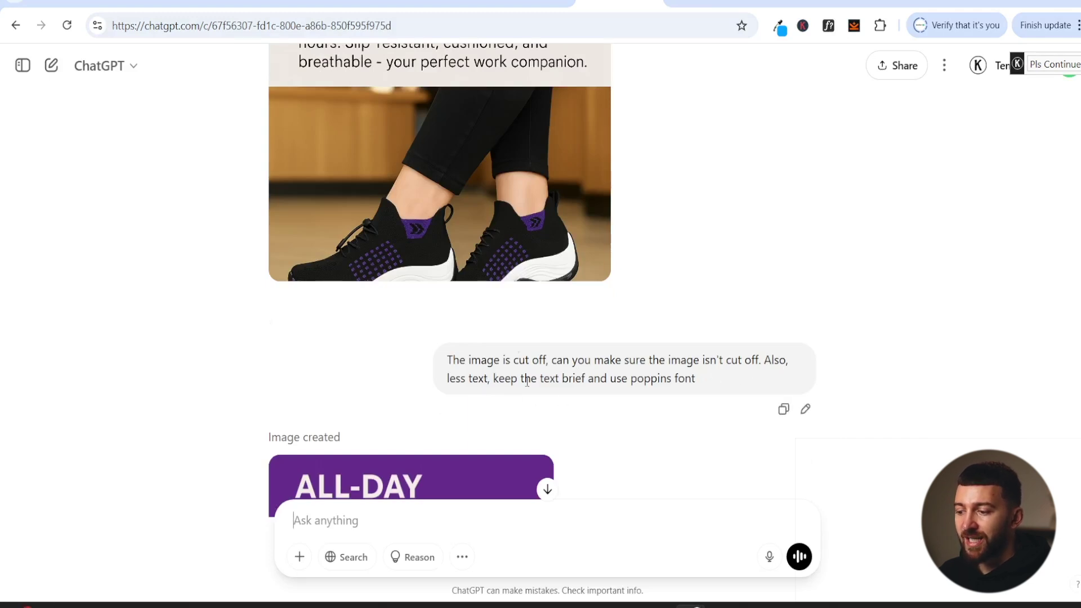
{"action": "left_click_drag", "start_coordinate": [513, 379], "coordinate": [622, 379]}
{"action": "left_click", "coordinate": [703, 382]}
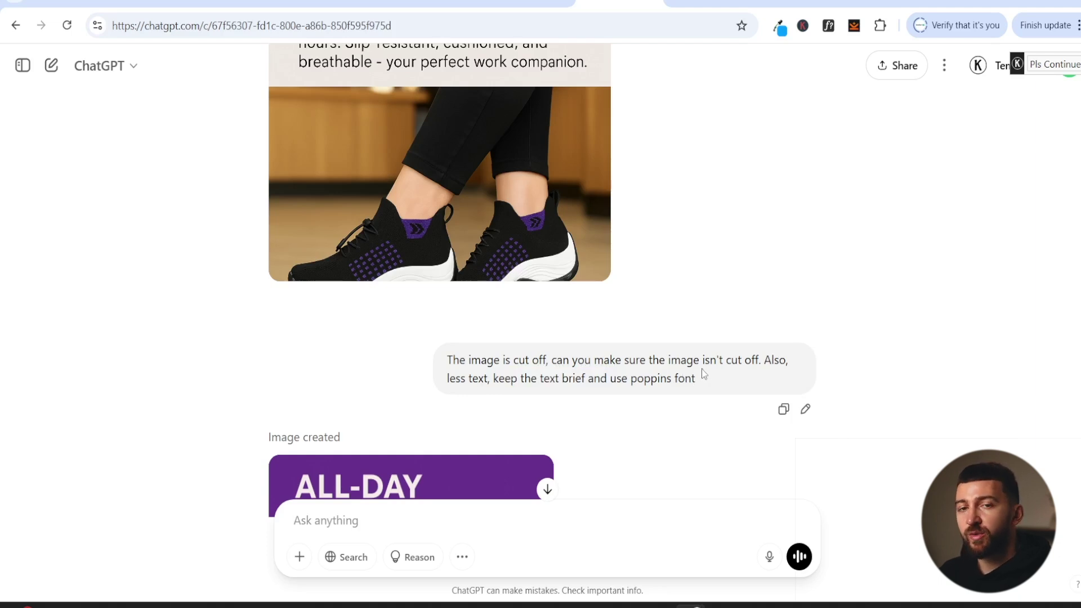
{"action": "scroll", "coordinate": [702, 324], "scroll_direction": "down", "scroll_amount": 2}
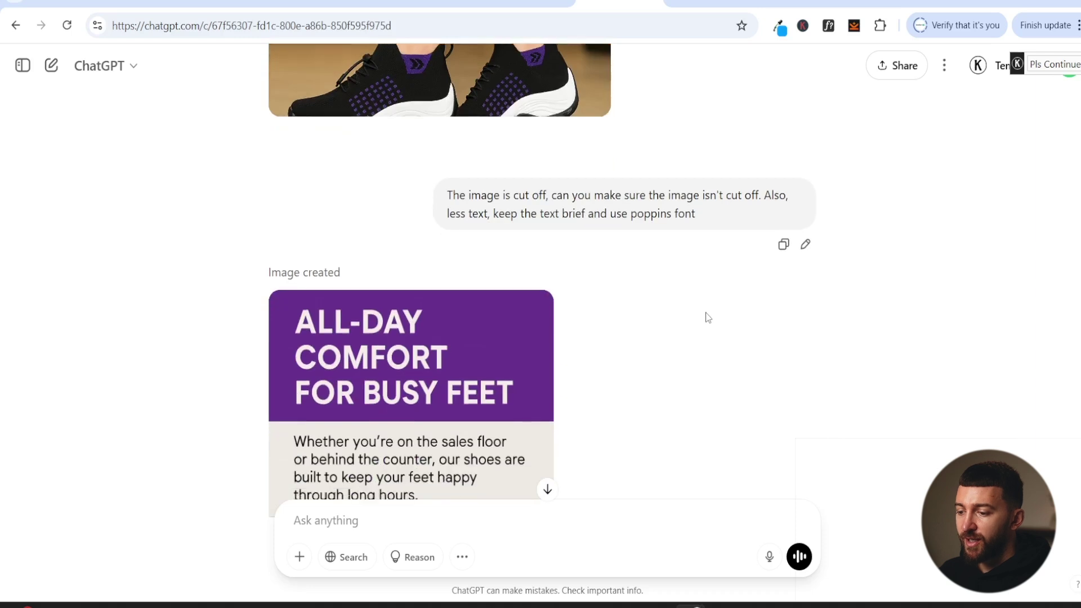
{"action": "scroll", "coordinate": [450, 213], "scroll_direction": "down", "scroll_amount": 2}
{"action": "scroll", "coordinate": [451, 213], "scroll_direction": "down", "scroll_amount": 3}
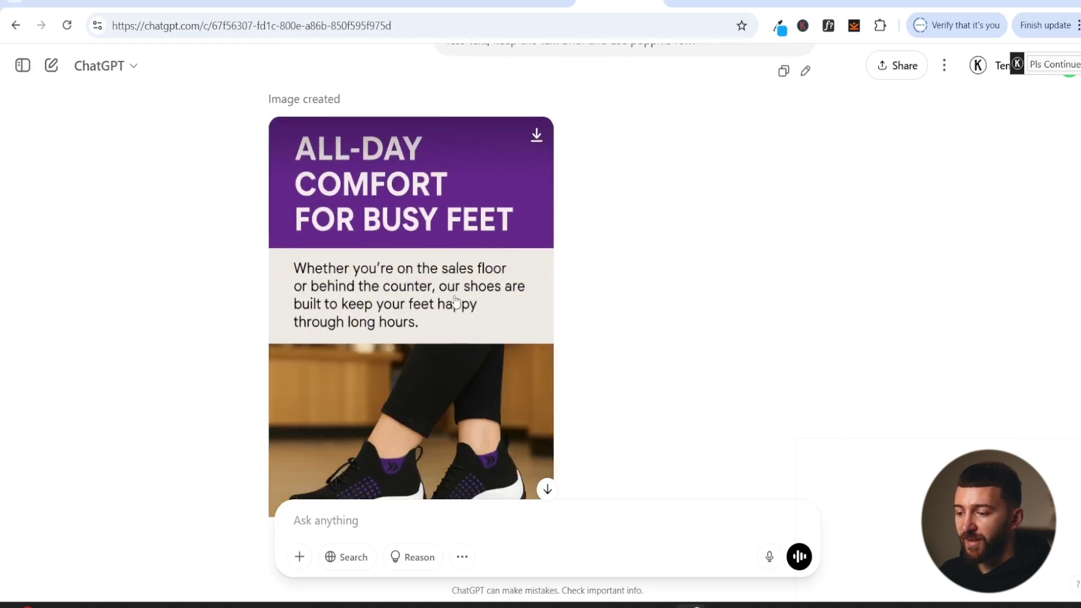
{"action": "scroll", "coordinate": [471, 410], "scroll_direction": "up", "scroll_amount": 3}
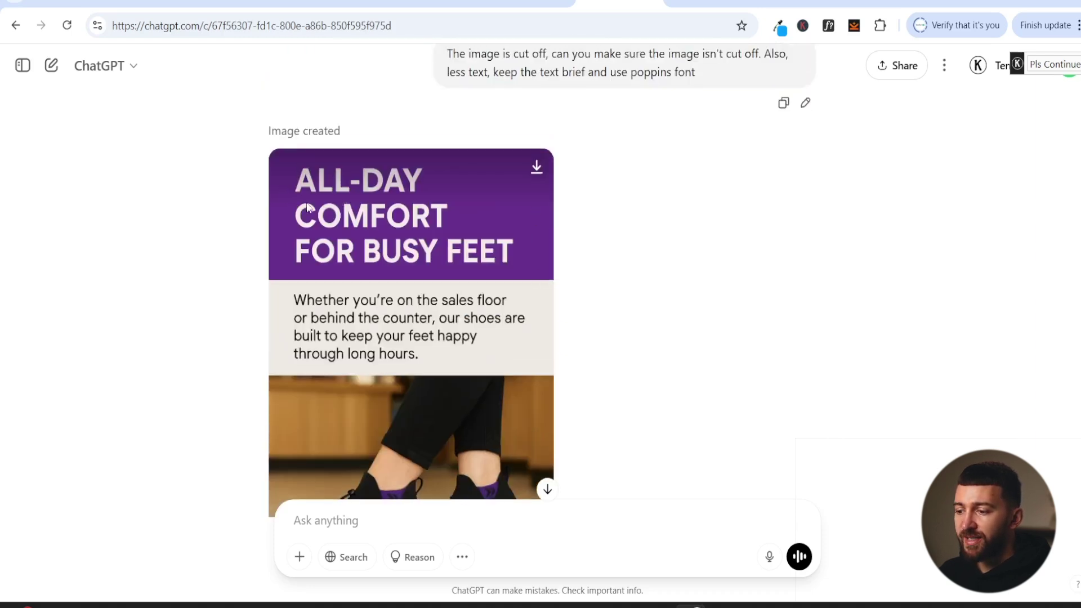
{"action": "scroll", "coordinate": [737, 248], "scroll_direction": "down", "scroll_amount": 8}
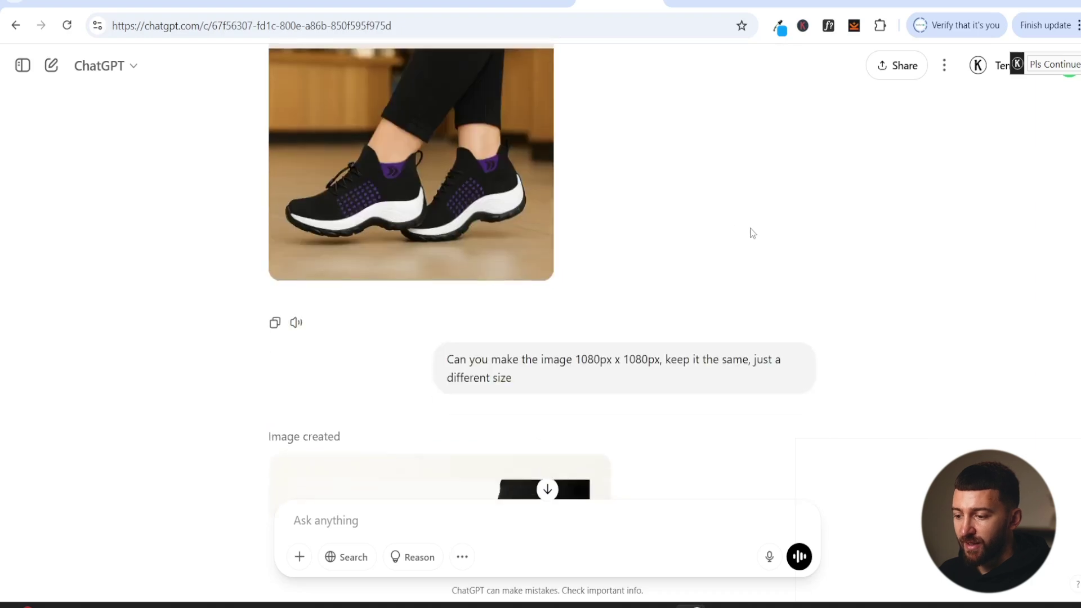
{"action": "left_click_drag", "start_coordinate": [464, 301], "coordinate": [690, 303]}
{"action": "left_click", "coordinate": [596, 302]}
{"action": "left_click", "coordinate": [635, 302]}
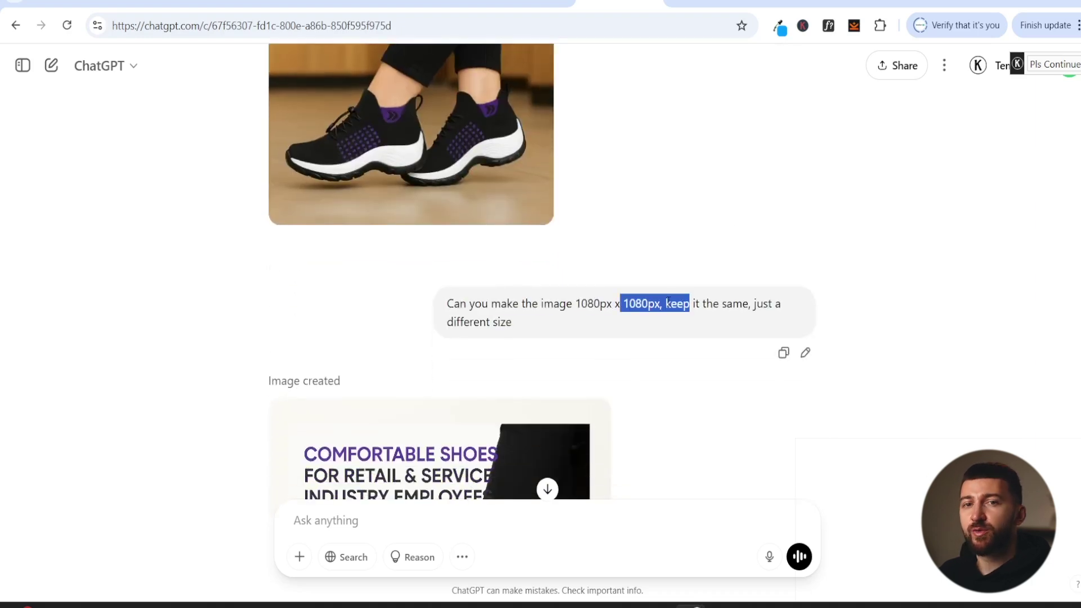
{"action": "left_click", "coordinate": [718, 320]}
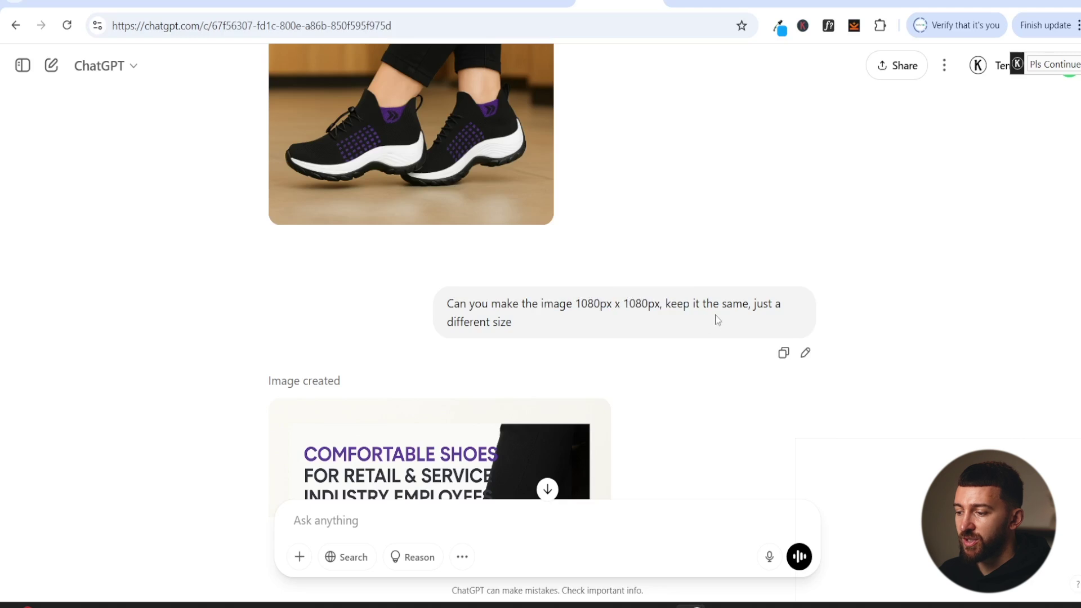
{"action": "left_click_drag", "start_coordinate": [679, 305], "coordinate": [735, 305]}
{"action": "left_click", "coordinate": [671, 316]}
{"action": "scroll", "coordinate": [672, 317], "scroll_direction": "down", "scroll_amount": 4}
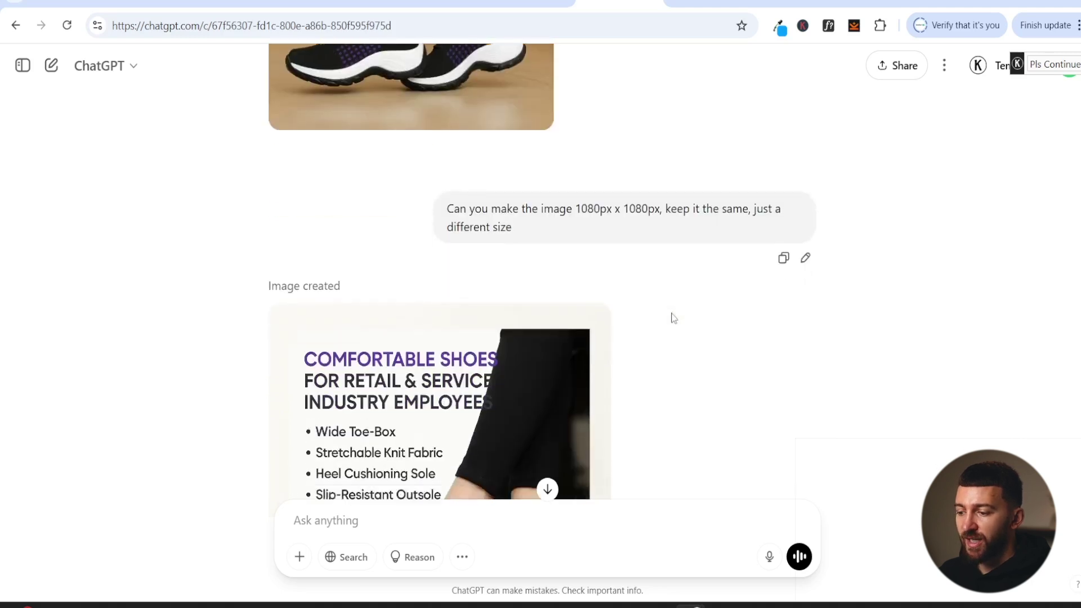
{"action": "scroll", "coordinate": [670, 316], "scroll_direction": "down", "scroll_amount": 1}
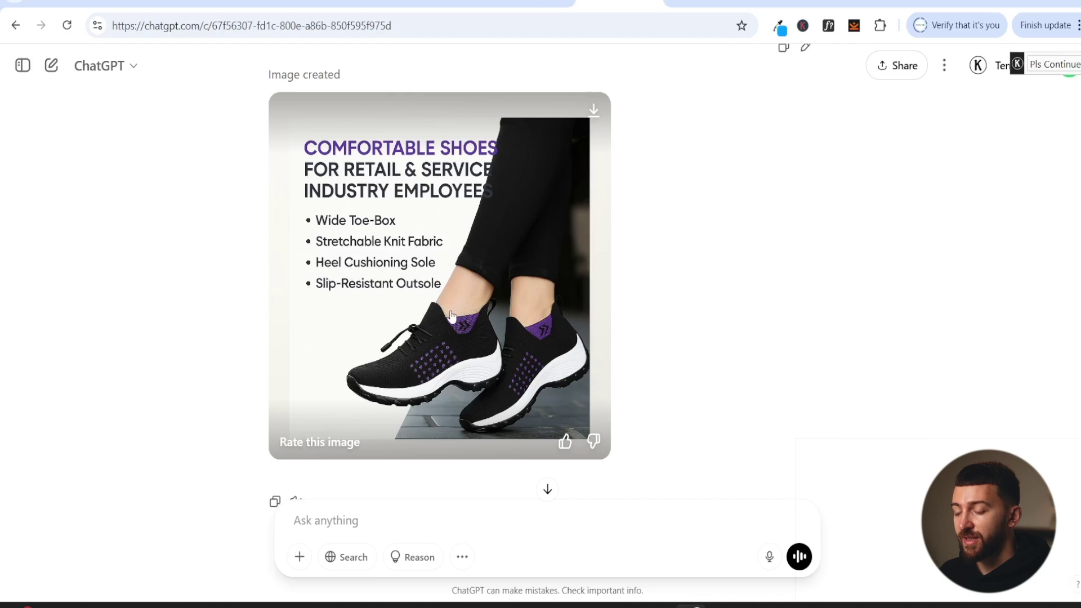
{"action": "scroll", "coordinate": [670, 230], "scroll_direction": "down", "scroll_amount": 8}
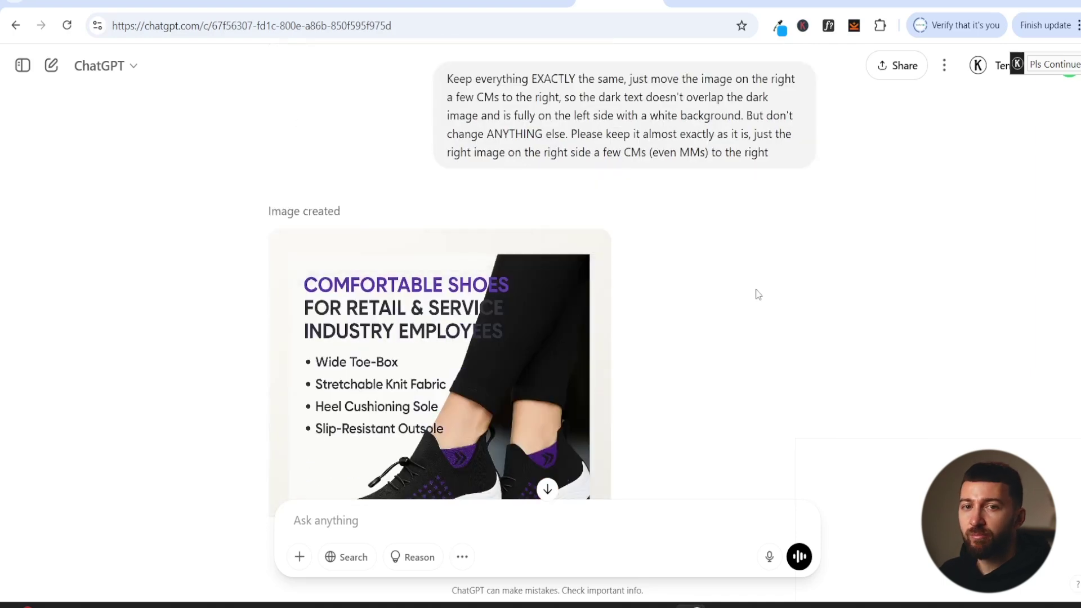
{"action": "scroll", "coordinate": [756, 293], "scroll_direction": "up", "scroll_amount": 3}
{"action": "scroll", "coordinate": [756, 290], "scroll_direction": "up", "scroll_amount": 4}
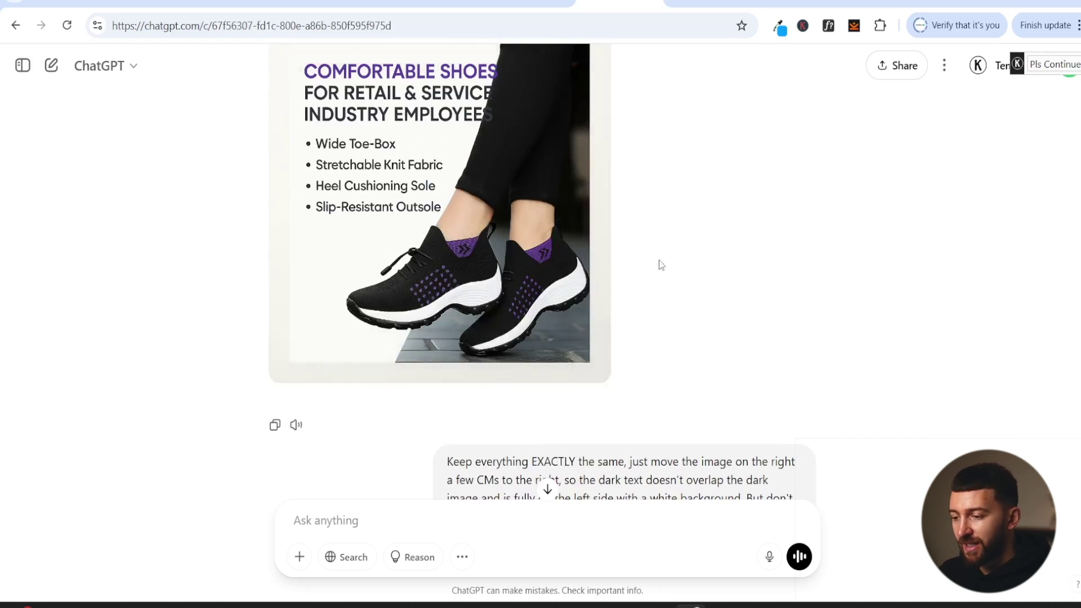
{"action": "scroll", "coordinate": [681, 254], "scroll_direction": "down", "scroll_amount": 1}
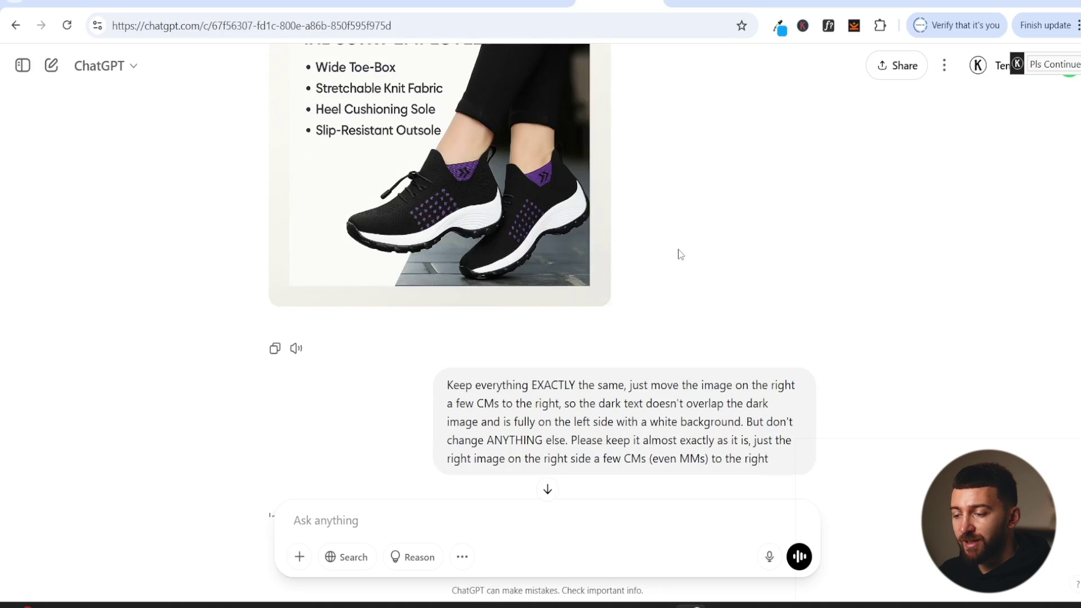
{"action": "scroll", "coordinate": [620, 253], "scroll_direction": "up", "scroll_amount": 1}
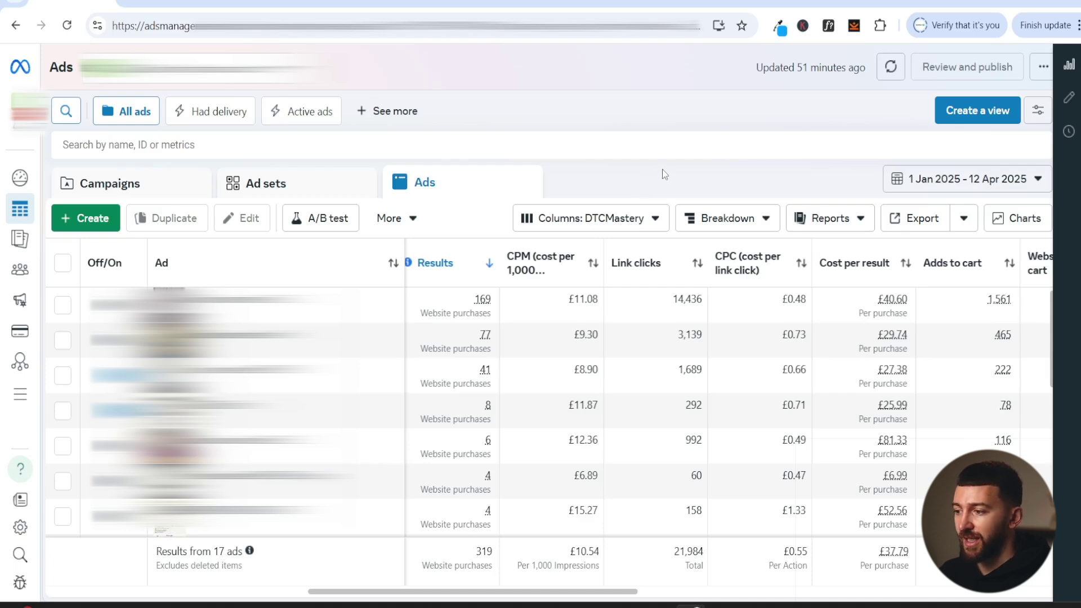
{"action": "left_click", "coordinate": [619, 2]}
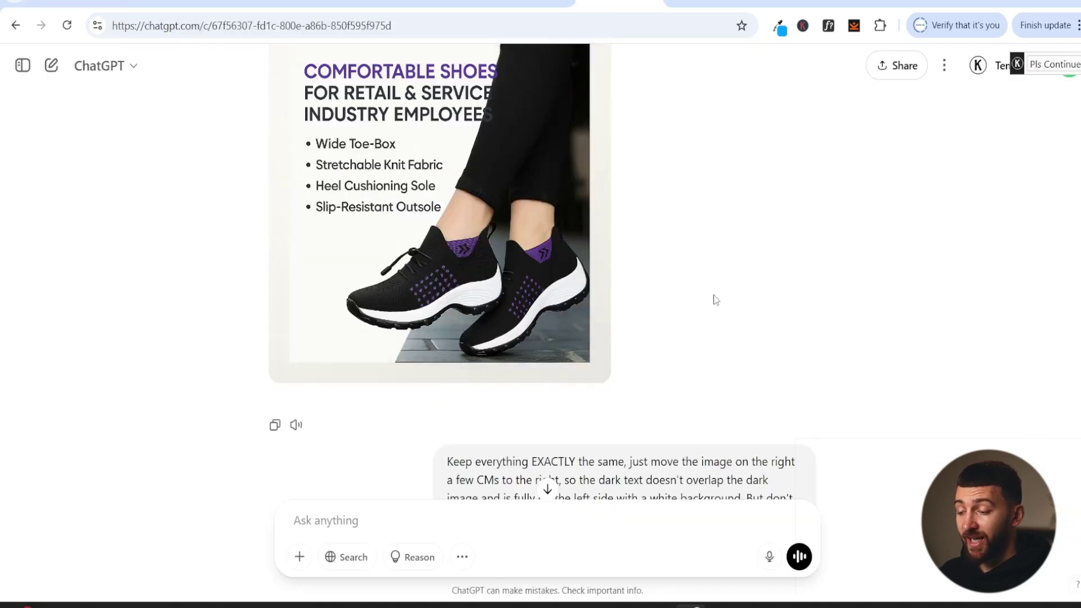
{"action": "scroll", "coordinate": [714, 305], "scroll_direction": "up", "scroll_amount": 10}
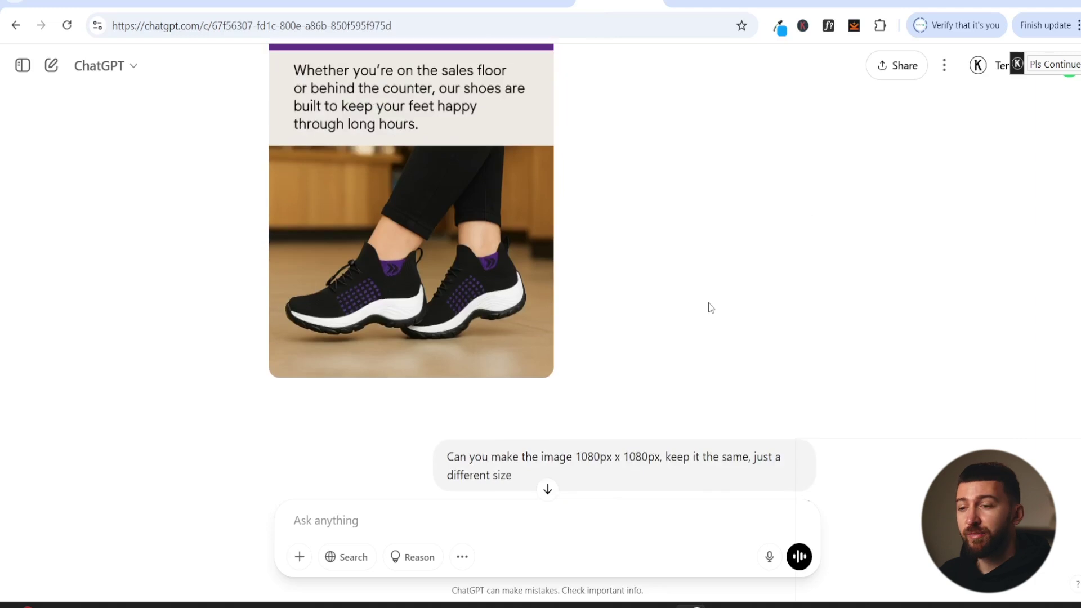
Cycle the Minea tabs to the comfortorthowear.com Nurse Finds ad with 20k likes and 8.1k comments.
{"action": "key", "text": "ctrl+shift+Tab"}
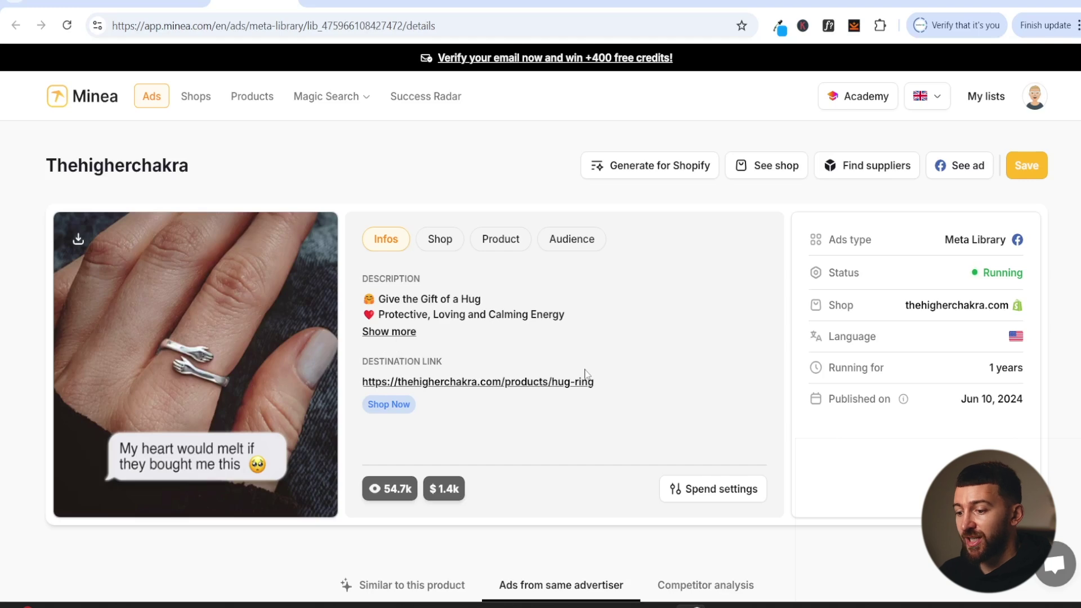
{"action": "key", "text": "ctrl+Tab"}
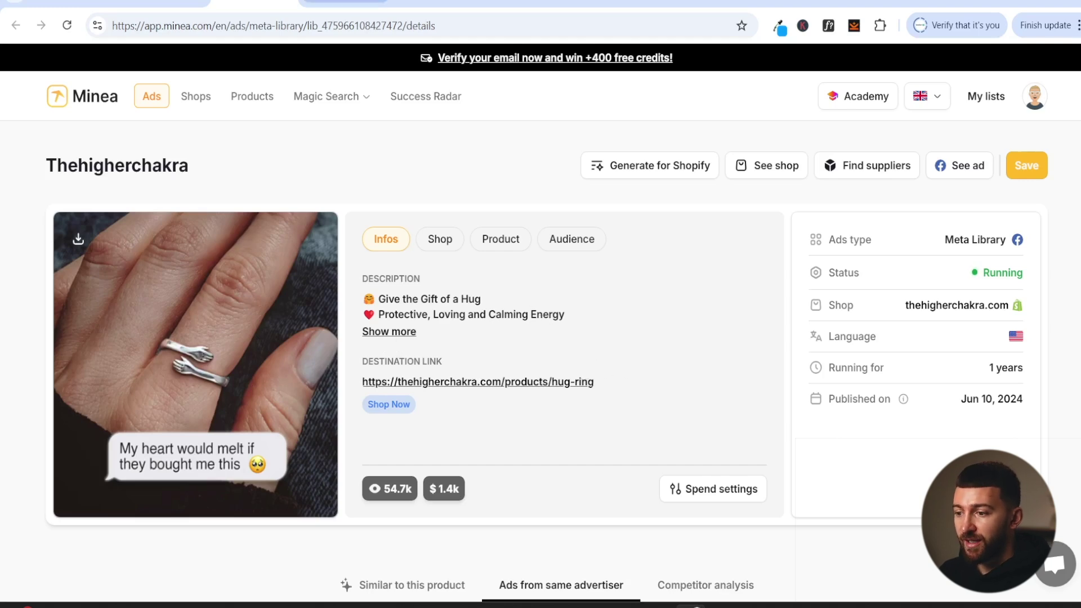
{"action": "scroll", "coordinate": [228, 293], "scroll_direction": "up", "scroll_amount": 3}
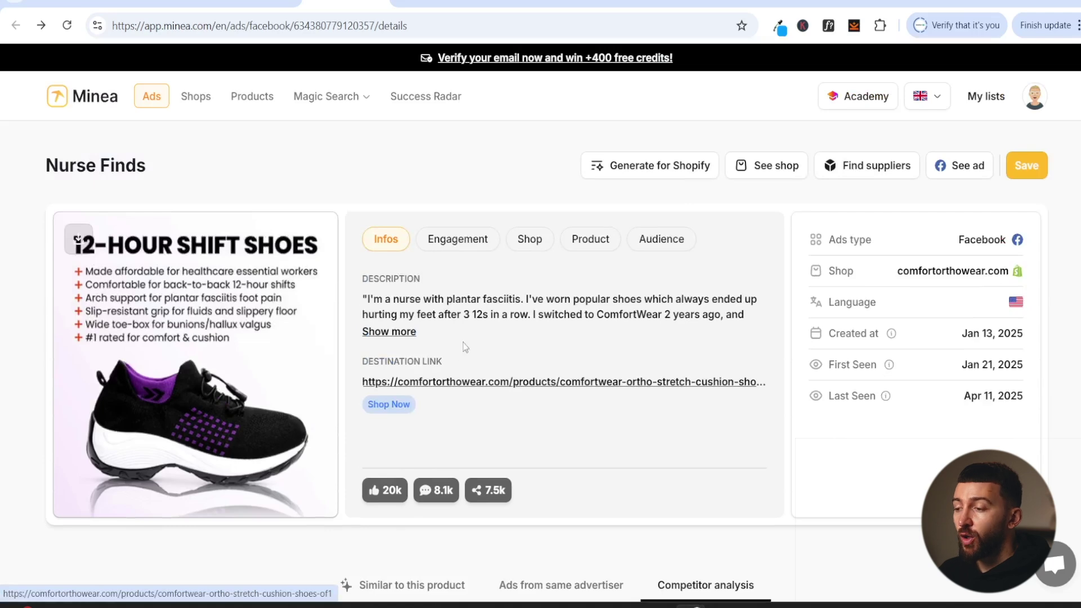
Show CreativeOS's free-trial pricing plans and highlight the Spark plan's free-trial note.
{"action": "key", "text": "ctrl+Tab"}
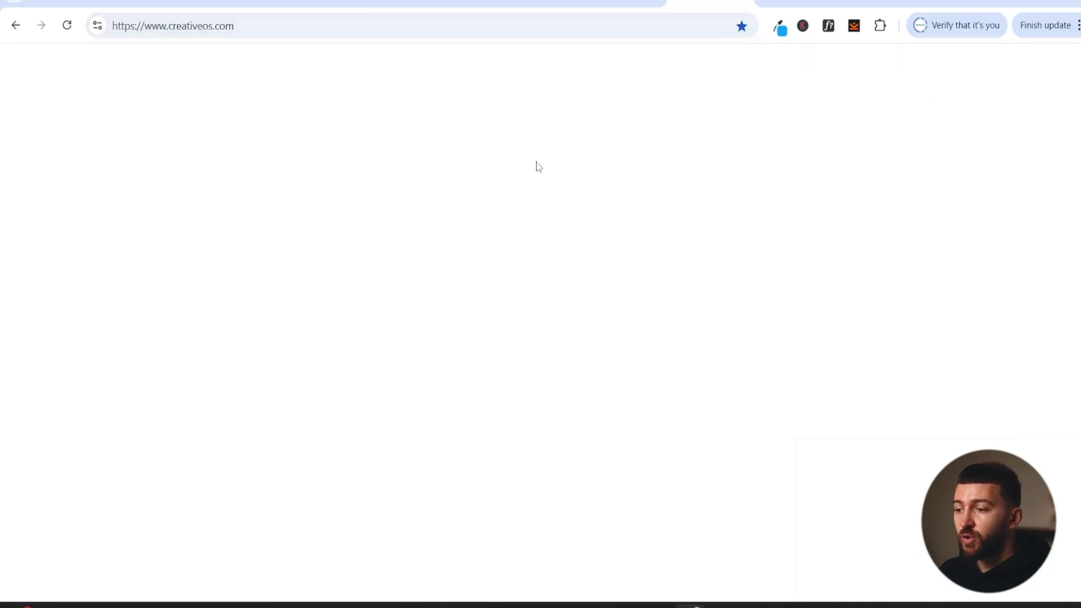
{"action": "scroll", "coordinate": [466, 329], "scroll_direction": "up", "scroll_amount": 9}
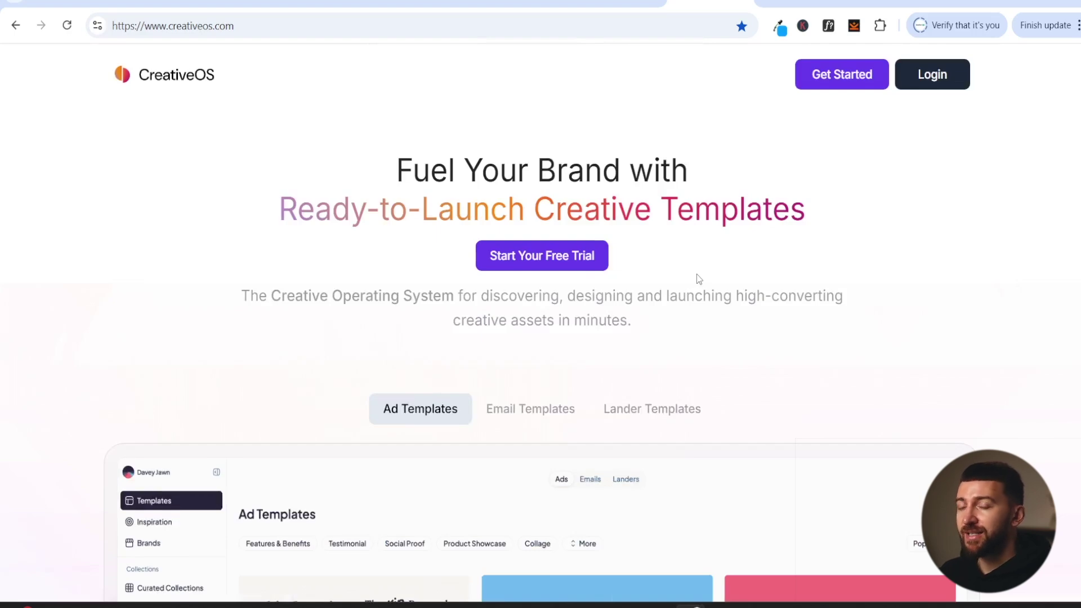
{"action": "scroll", "coordinate": [699, 279], "scroll_direction": "down", "scroll_amount": 5}
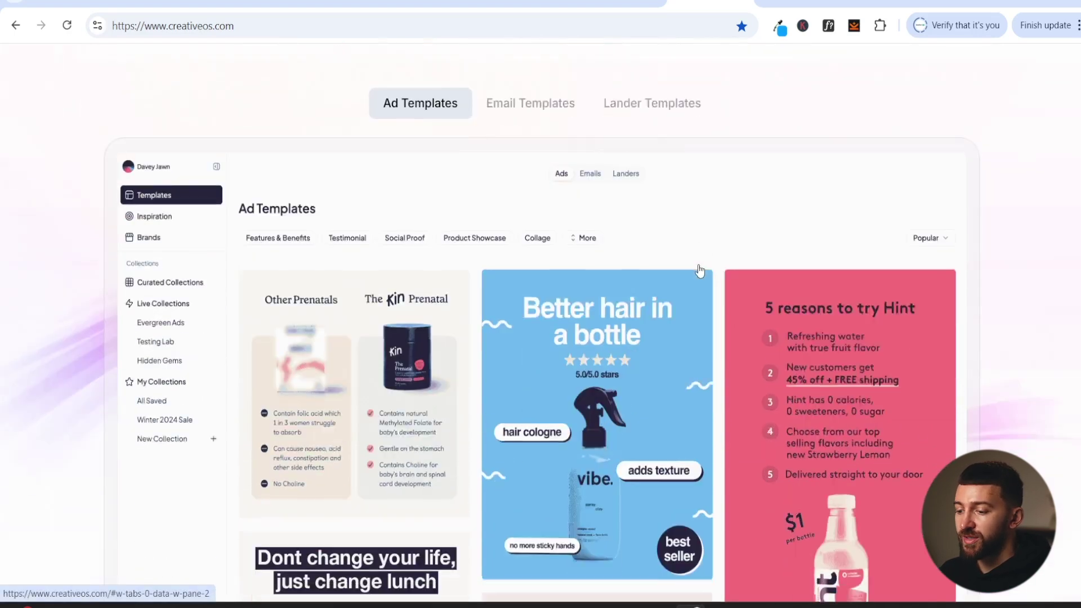
{"action": "scroll", "coordinate": [687, 294], "scroll_direction": "up", "scroll_amount": 5}
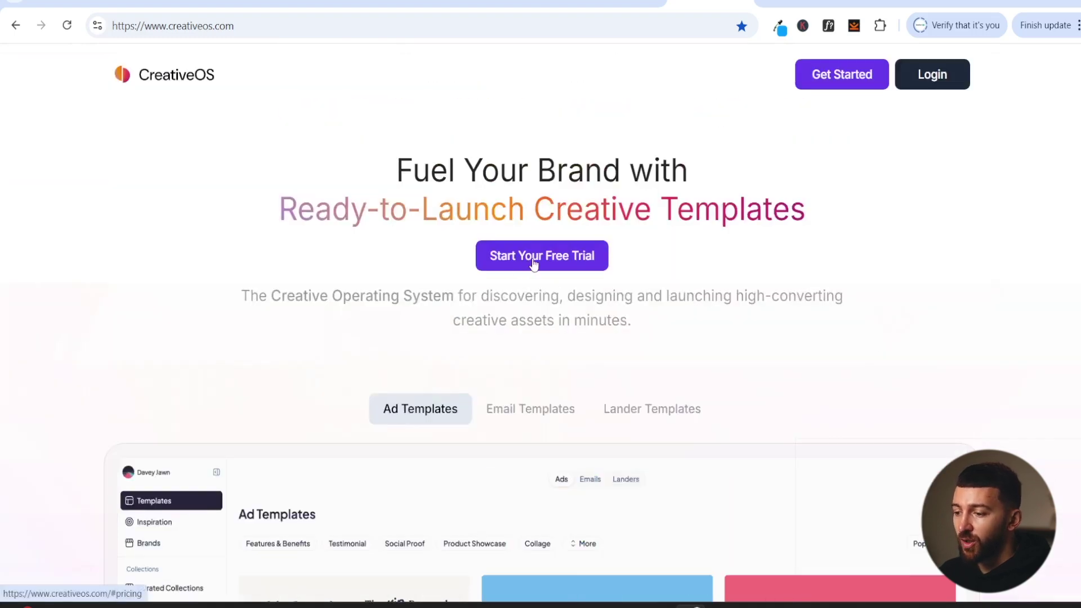
{"action": "left_click", "coordinate": [530, 259]}
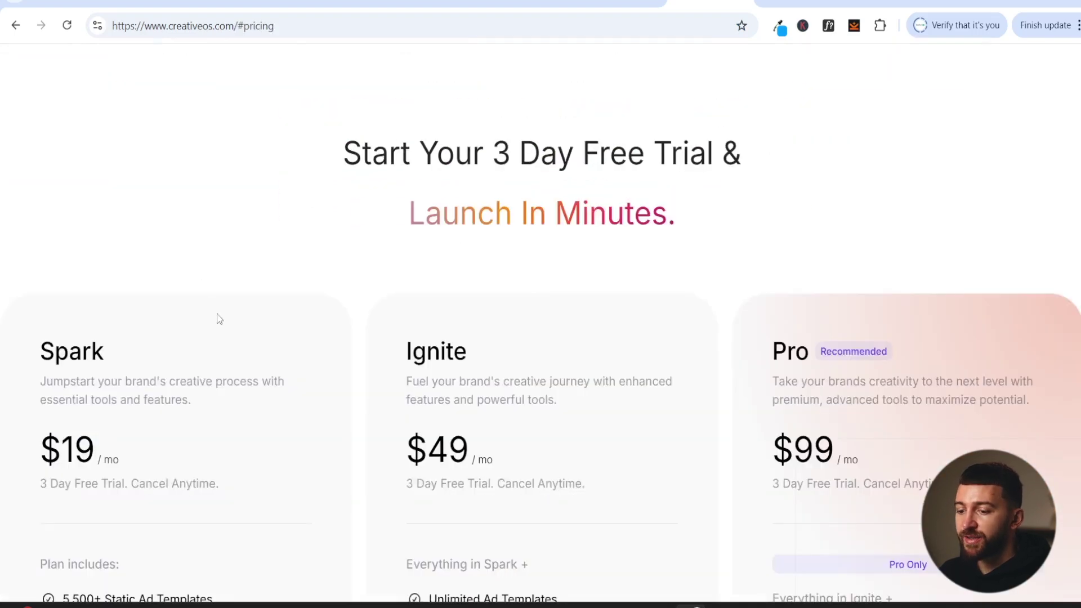
{"action": "scroll", "coordinate": [224, 329], "scroll_direction": "down", "scroll_amount": 1}
{"action": "scroll", "coordinate": [239, 345], "scroll_direction": "down", "scroll_amount": 1}
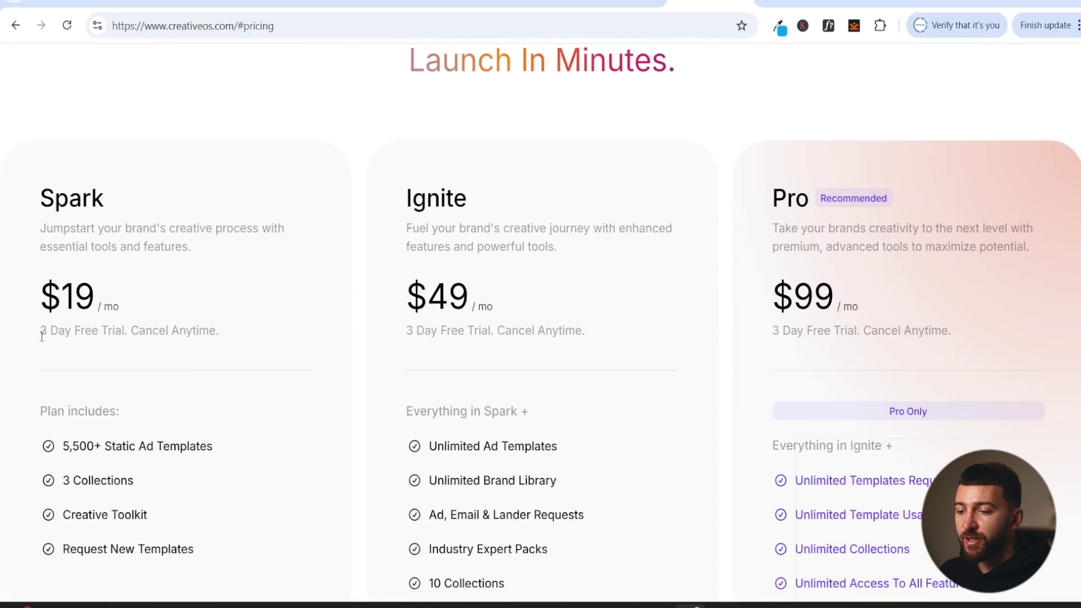
{"action": "left_click_drag", "start_coordinate": [42, 337], "coordinate": [214, 340]}
{"action": "left_click", "coordinate": [214, 340]}
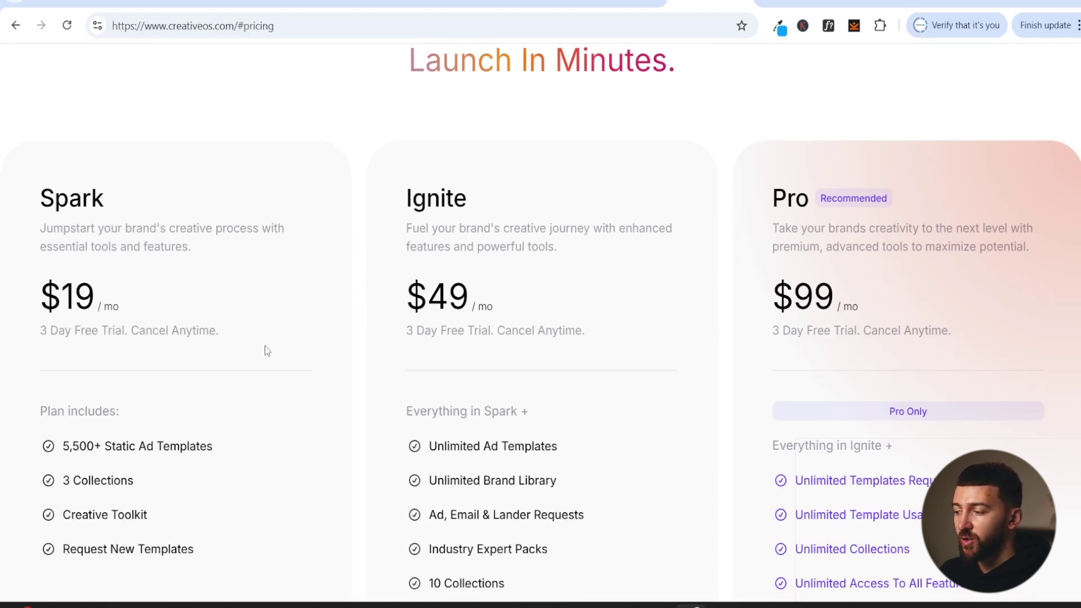
{"action": "scroll", "coordinate": [267, 351], "scroll_direction": "down", "scroll_amount": 1}
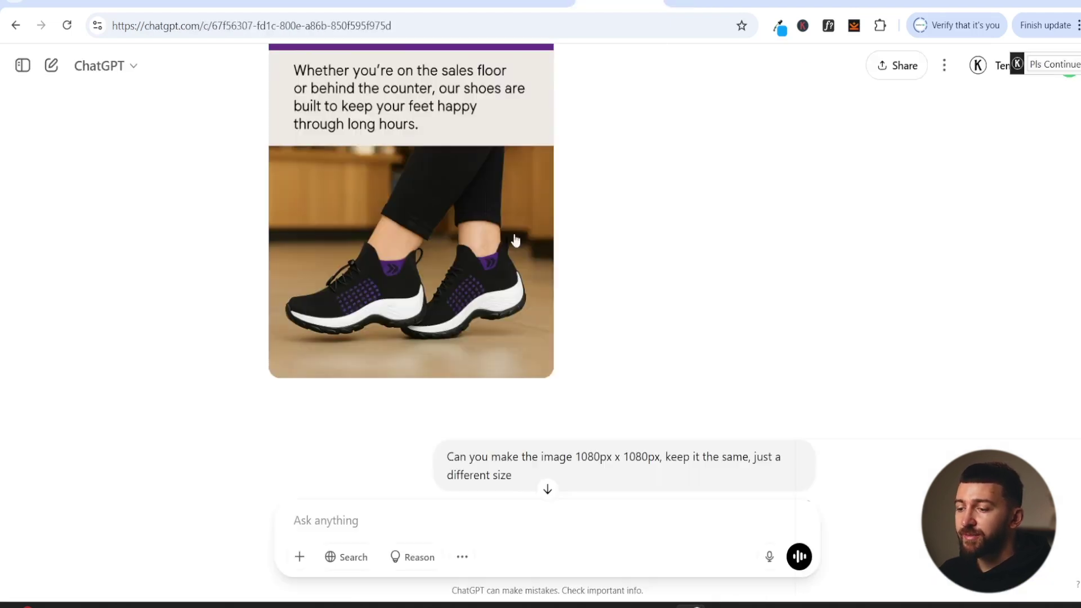
Back on the pricing page, start the Spark plan's free trial to reach Create an Account.
{"action": "left_click", "coordinate": [689, 2]}
{"action": "scroll", "coordinate": [275, 379], "scroll_direction": "up", "scroll_amount": 15}
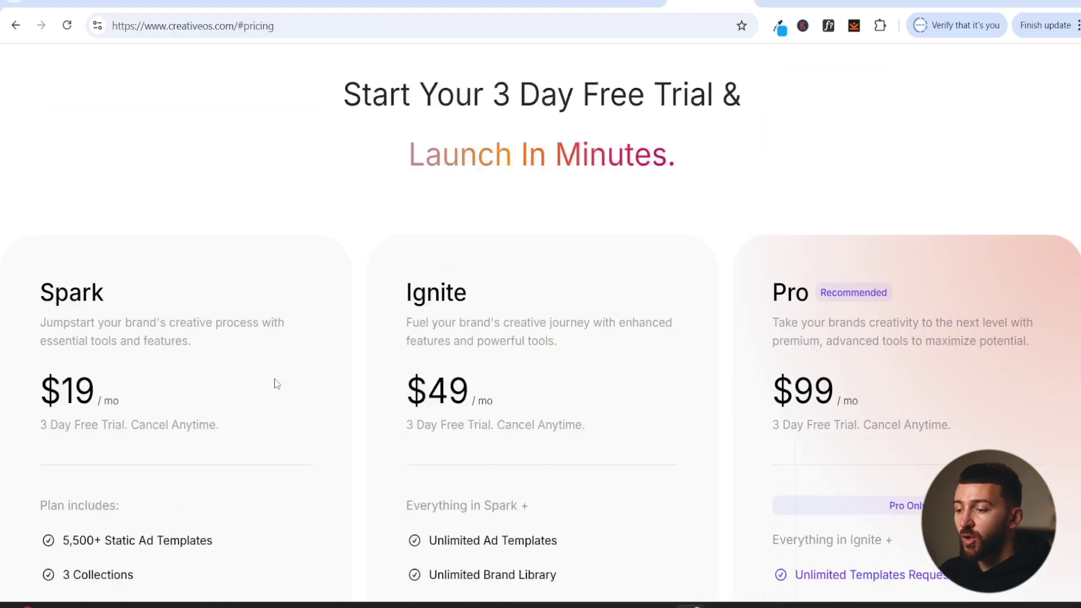
{"action": "scroll", "coordinate": [275, 384], "scroll_direction": "up", "scroll_amount": 3}
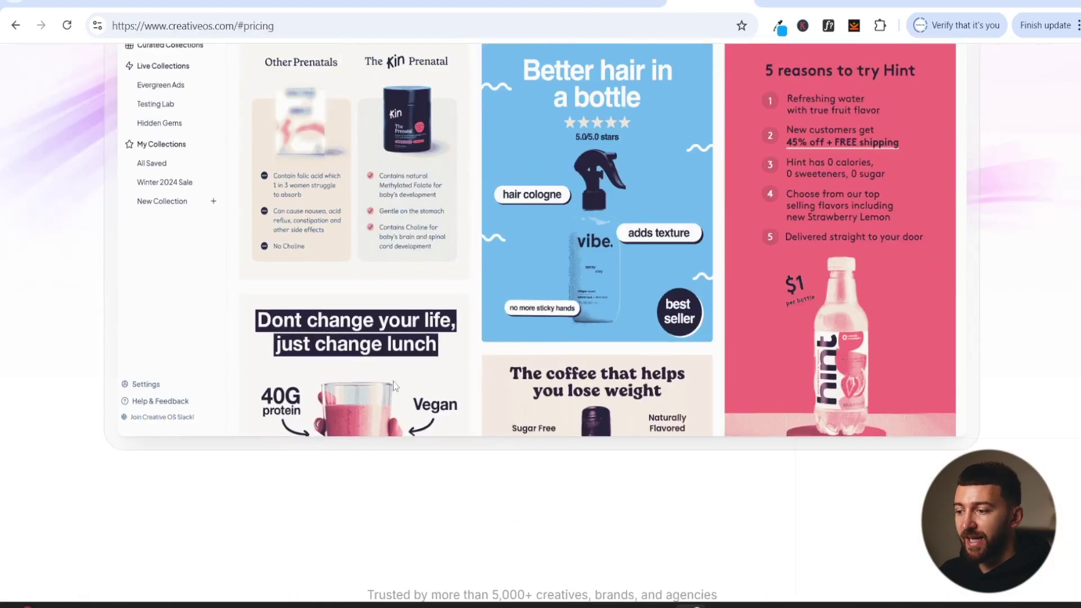
{"action": "scroll", "coordinate": [607, 151], "scroll_direction": "up", "scroll_amount": 2}
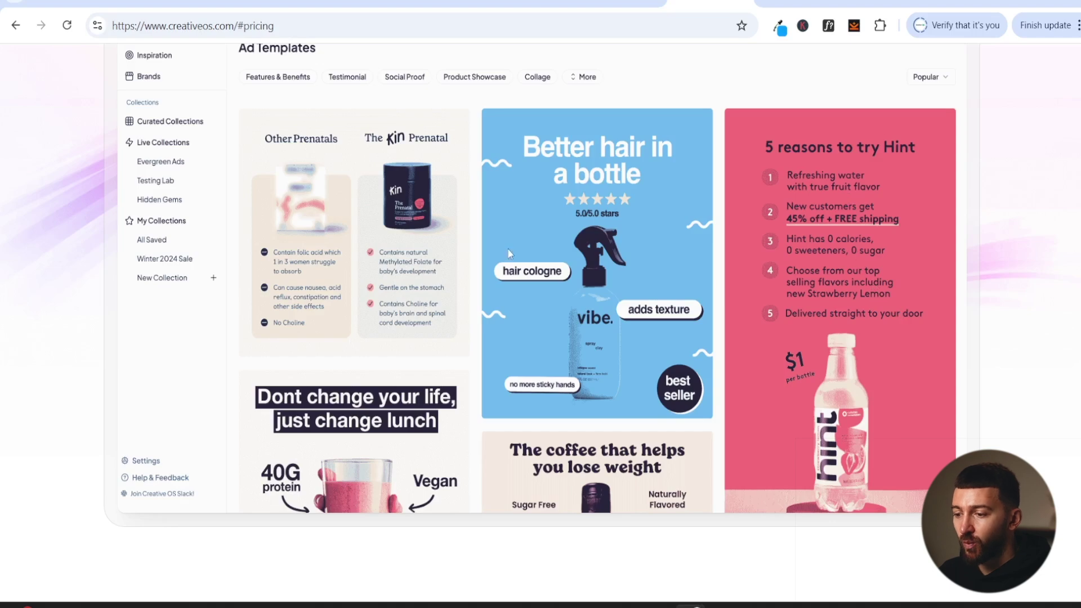
{"action": "scroll", "coordinate": [508, 249], "scroll_direction": "down", "scroll_amount": 15}
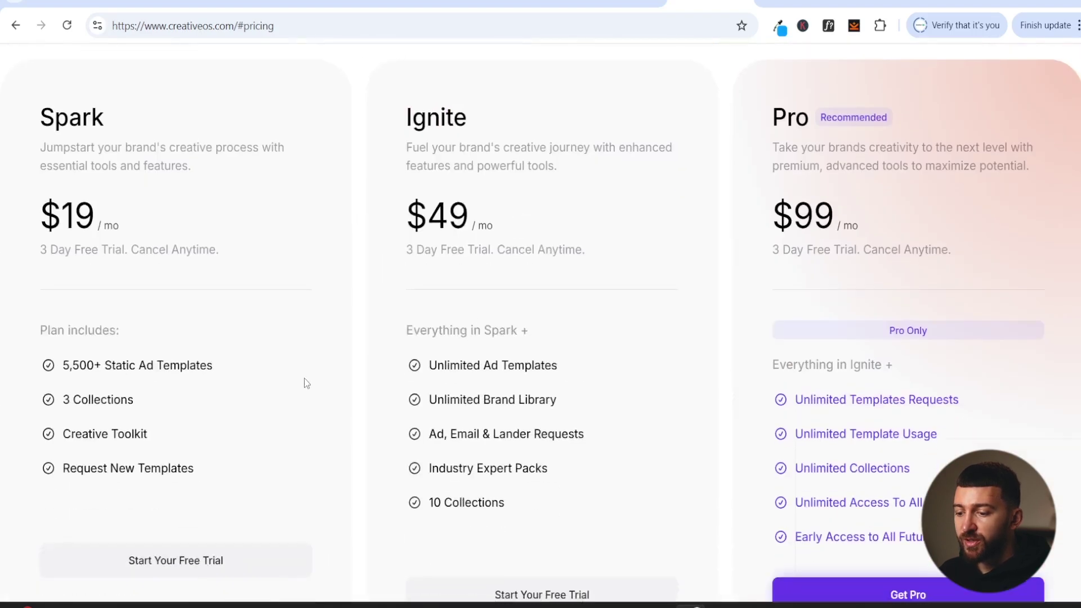
{"action": "scroll", "coordinate": [306, 384], "scroll_direction": "down", "scroll_amount": 3}
{"action": "left_click", "coordinate": [190, 415]}
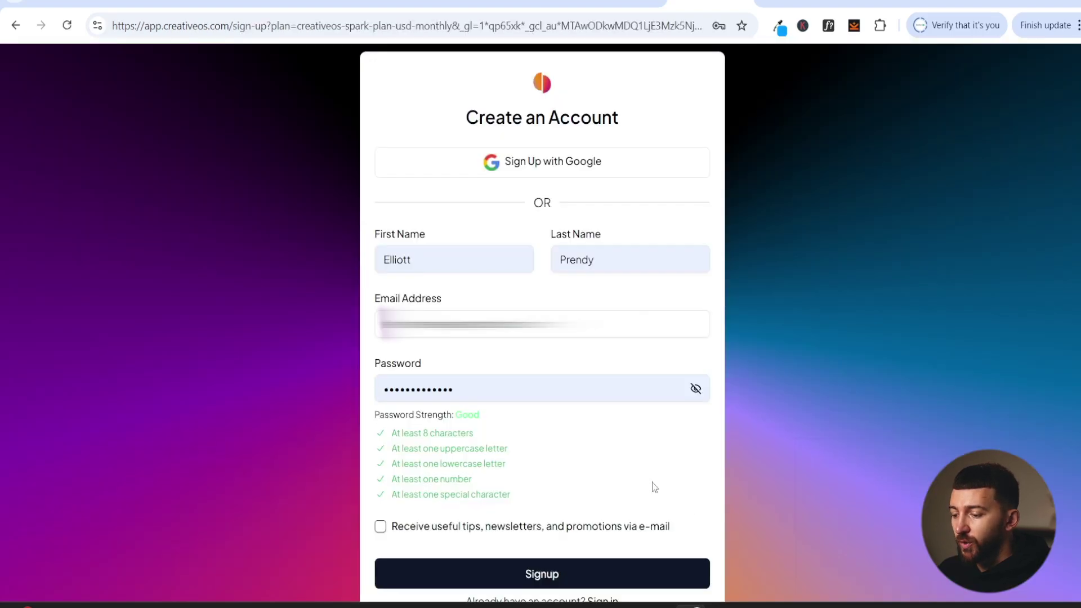
Complete the CreativeOS signup and enter the ad templates library.
{"action": "left_click", "coordinate": [551, 585]}
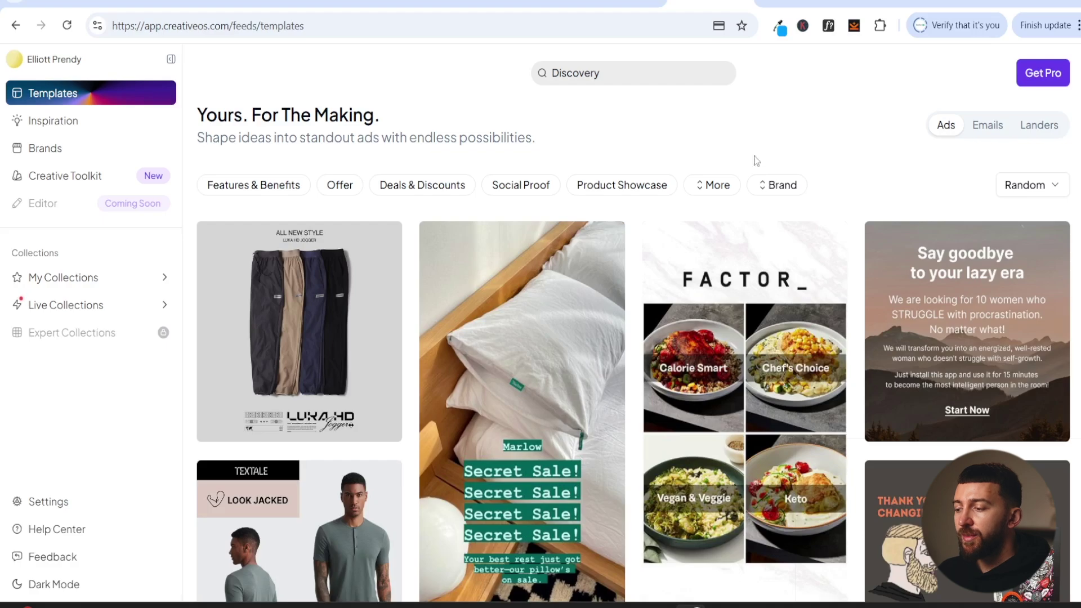
{"action": "scroll", "coordinate": [760, 247], "scroll_direction": "down", "scroll_amount": 20}
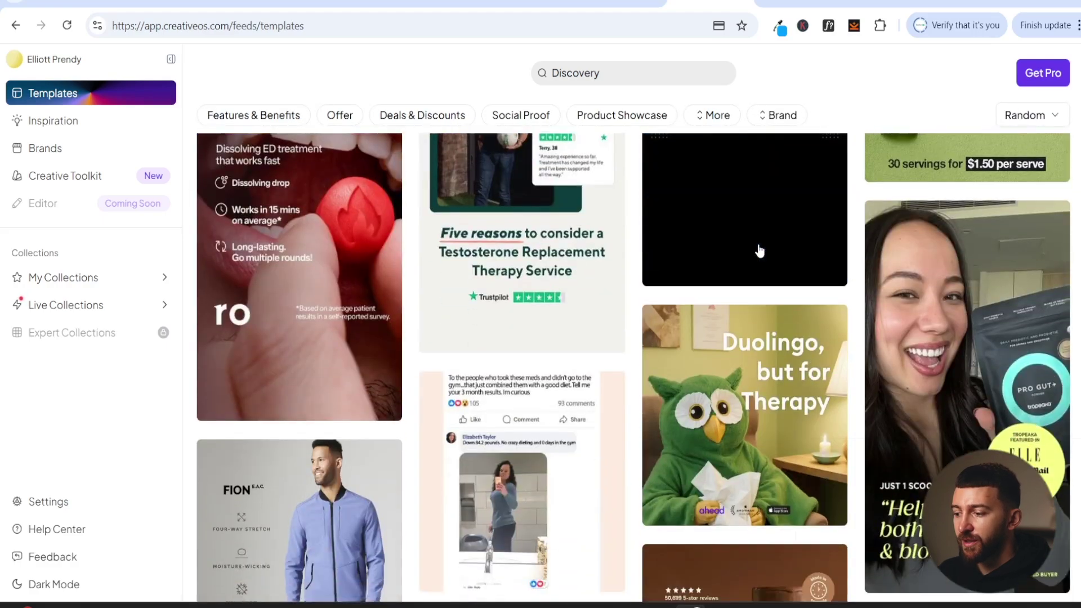
{"action": "scroll", "coordinate": [759, 251], "scroll_direction": "down", "scroll_amount": 13}
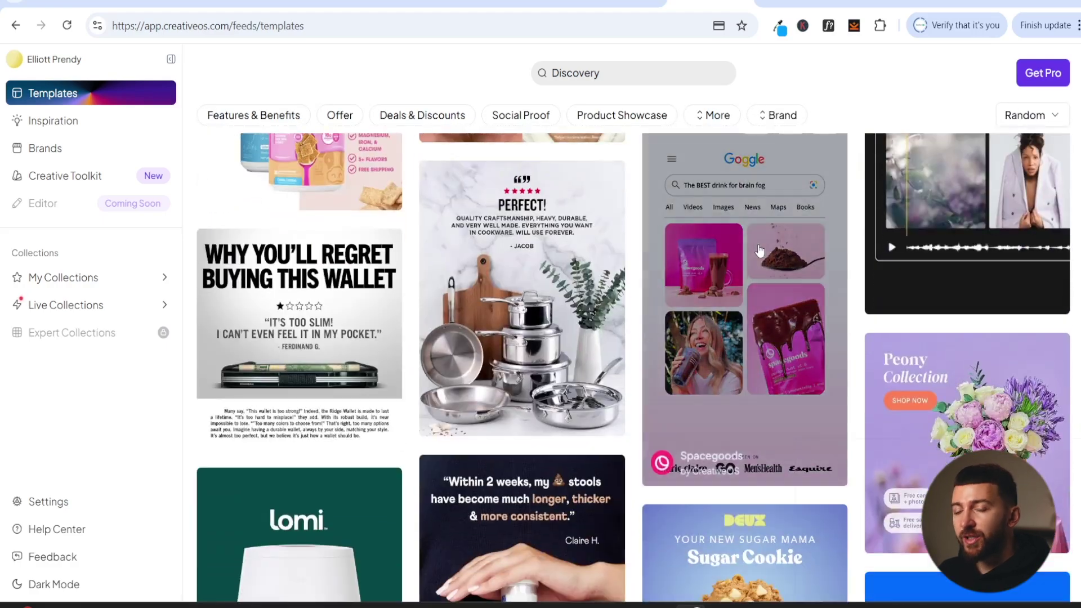
{"action": "scroll", "coordinate": [760, 251], "scroll_direction": "down", "scroll_amount": 6}
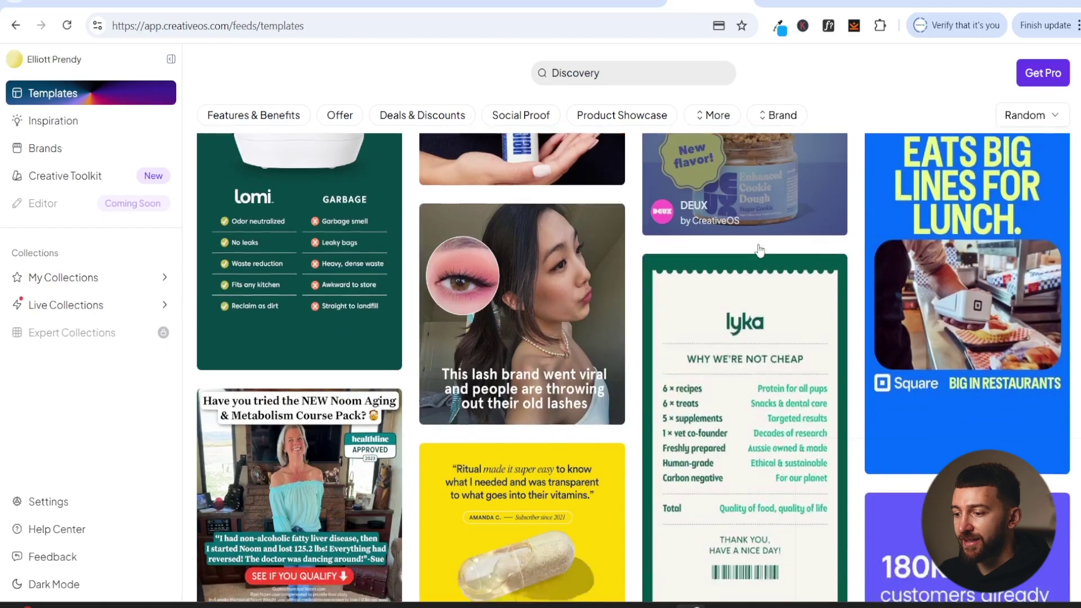
{"action": "scroll", "coordinate": [760, 251], "scroll_direction": "down", "scroll_amount": 5}
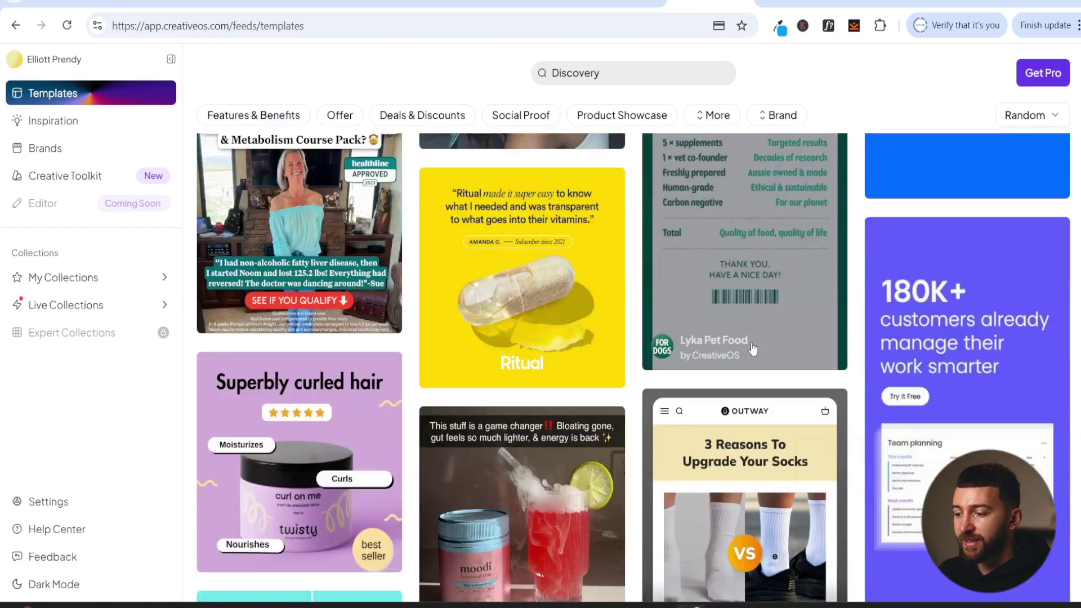
Browse the Templates feed, then bring back Minea's Thehigherchakra hug-ring ad details.
{"action": "scroll", "coordinate": [753, 349], "scroll_direction": "down", "scroll_amount": 10}
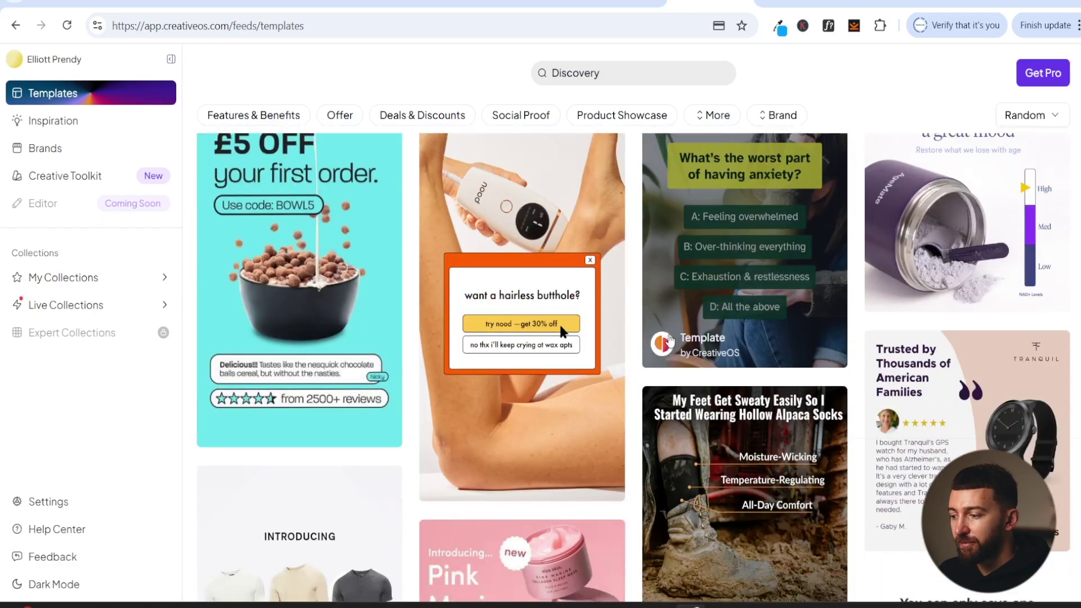
{"action": "scroll", "coordinate": [670, 340], "scroll_direction": "down", "scroll_amount": 4}
{"action": "scroll", "coordinate": [688, 304], "scroll_direction": "up", "scroll_amount": 14}
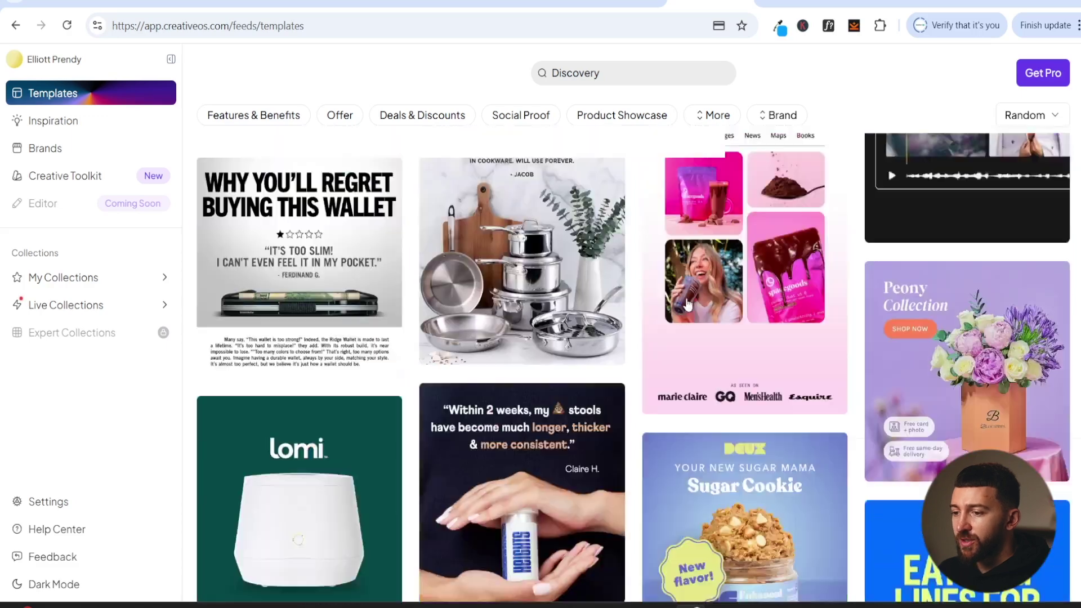
{"action": "scroll", "coordinate": [688, 305], "scroll_direction": "up", "scroll_amount": 2}
{"action": "key", "text": "ctrl+3"}
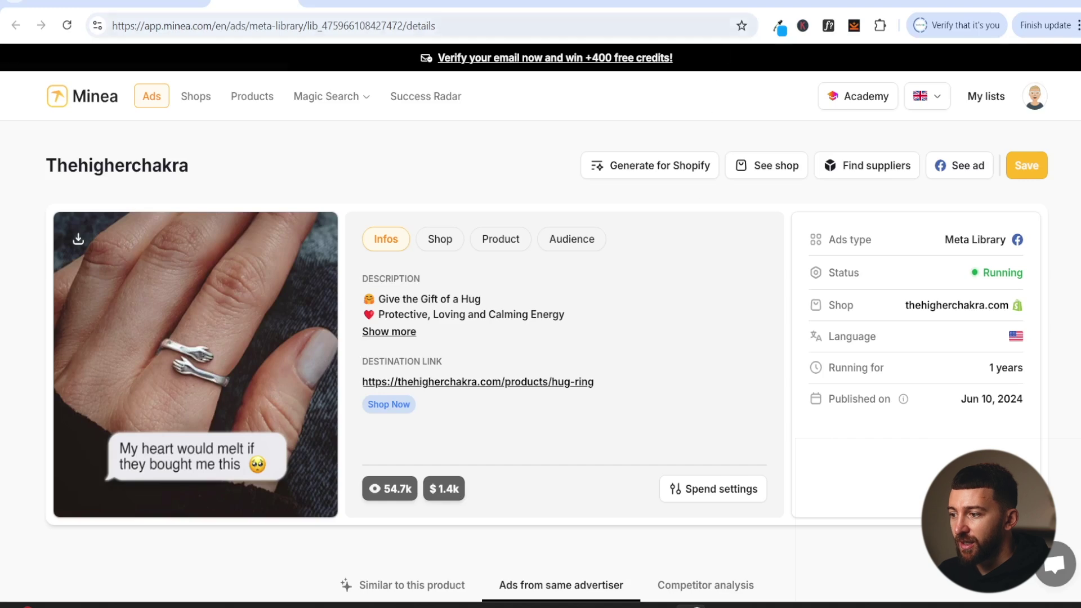
Back in the CreativeOS library, search templates for 'ring' and show all ad template matches.
{"action": "key", "text": "ctrl+8"}
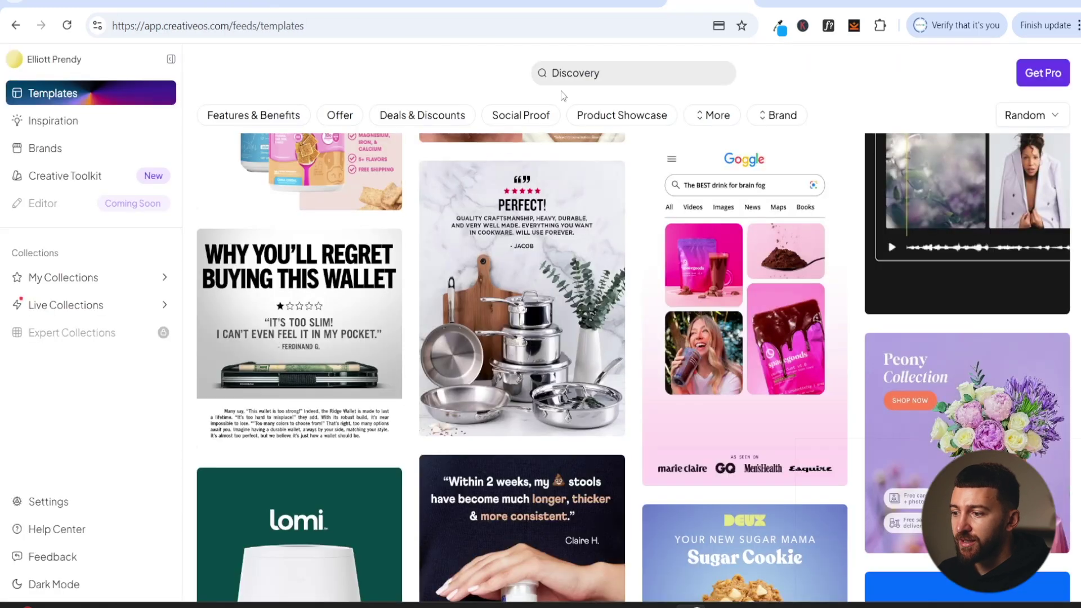
{"action": "left_click", "coordinate": [596, 73]}
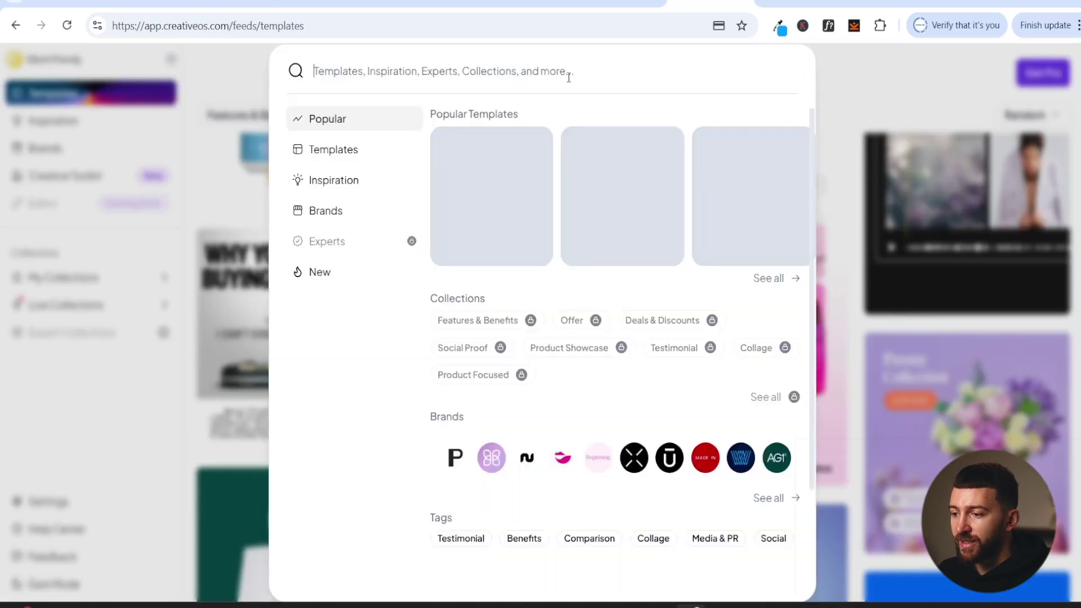
{"action": "type", "text": "r"}
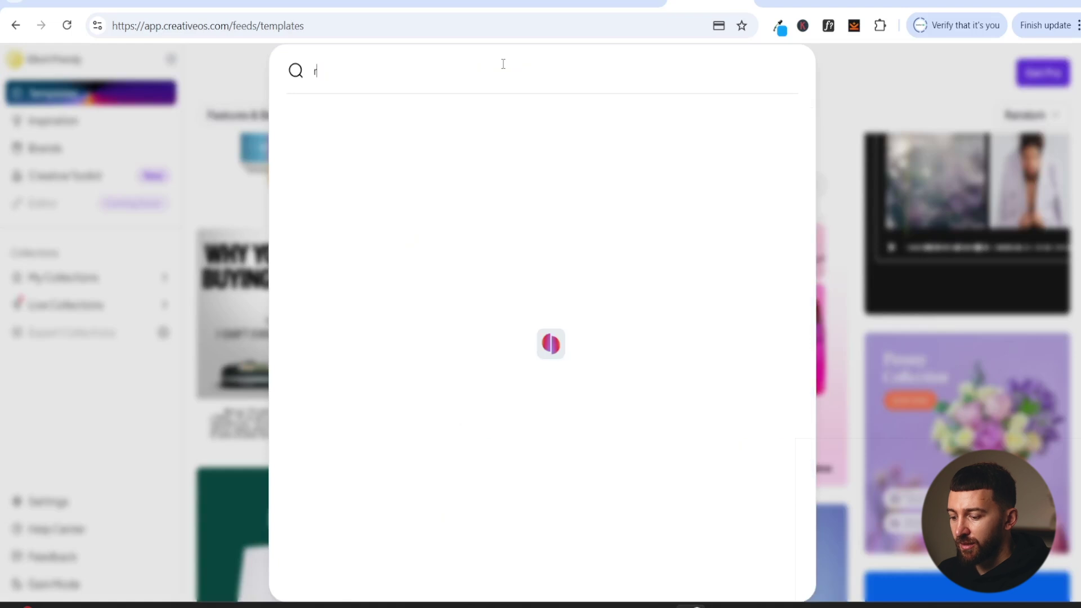
{"action": "type", "text": "ing"}
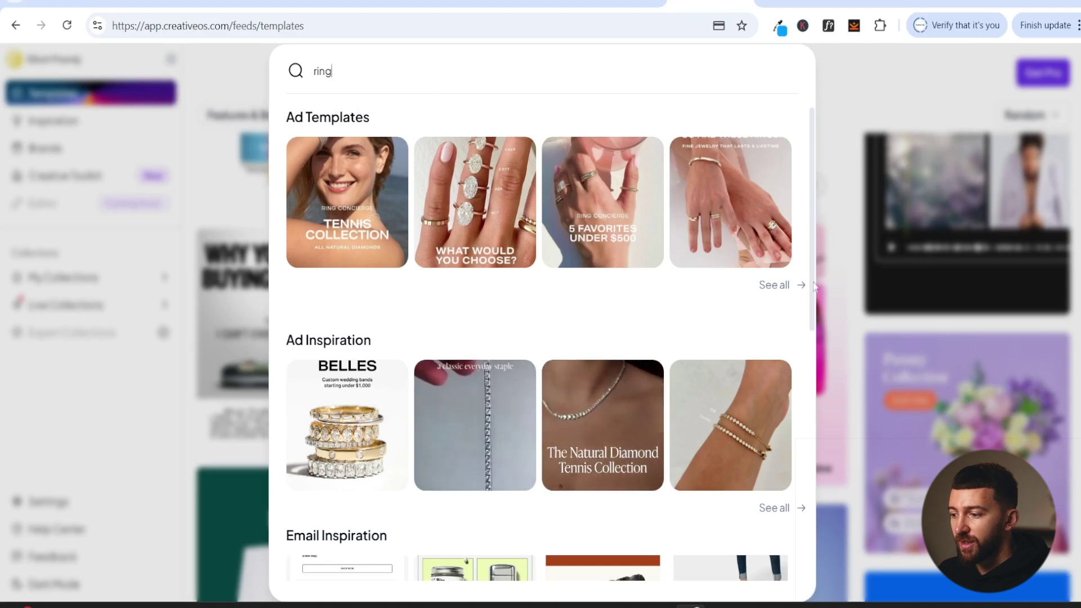
{"action": "left_click", "coordinate": [773, 287]}
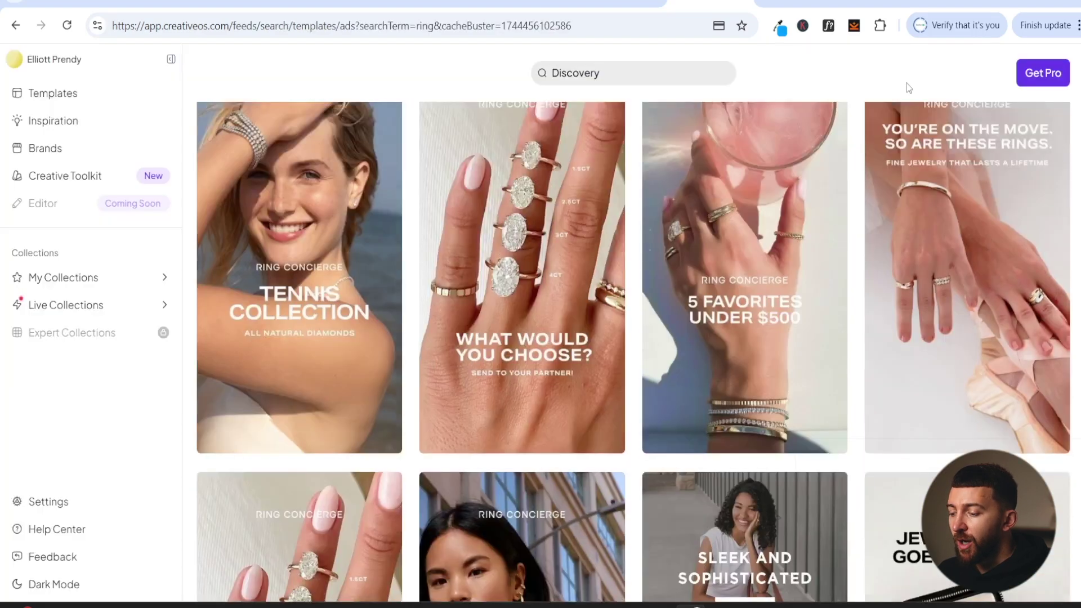
Browse the ring ad templates from Ring Concierge, ŌURA, Craftd and Aurate.
{"action": "scroll", "coordinate": [889, 199], "scroll_direction": "down", "scroll_amount": 3}
{"action": "scroll", "coordinate": [889, 199], "scroll_direction": "down", "scroll_amount": 7}
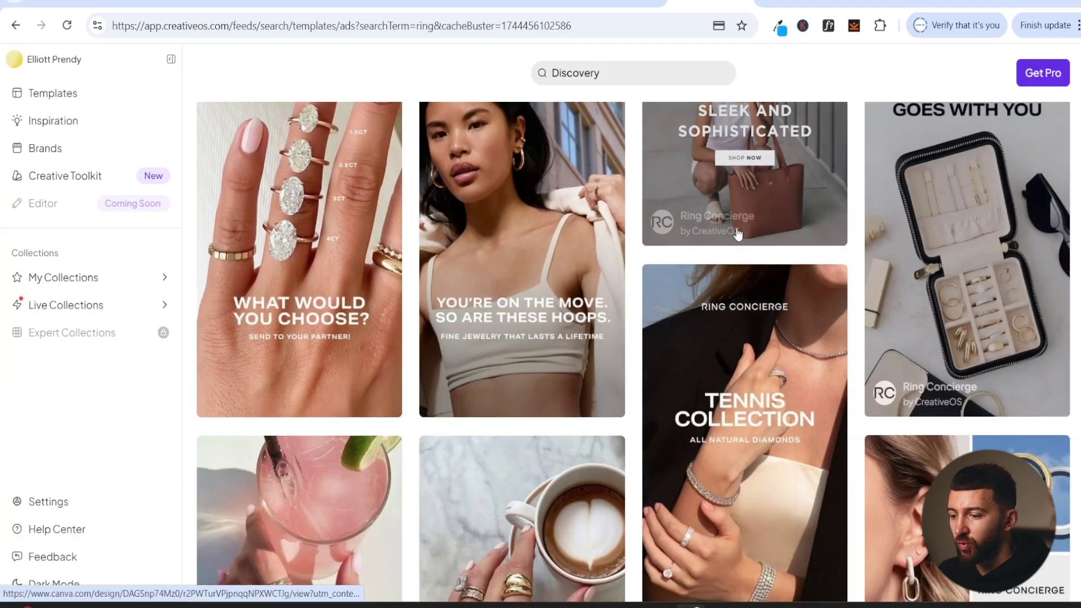
{"action": "scroll", "coordinate": [739, 233], "scroll_direction": "down", "scroll_amount": 5}
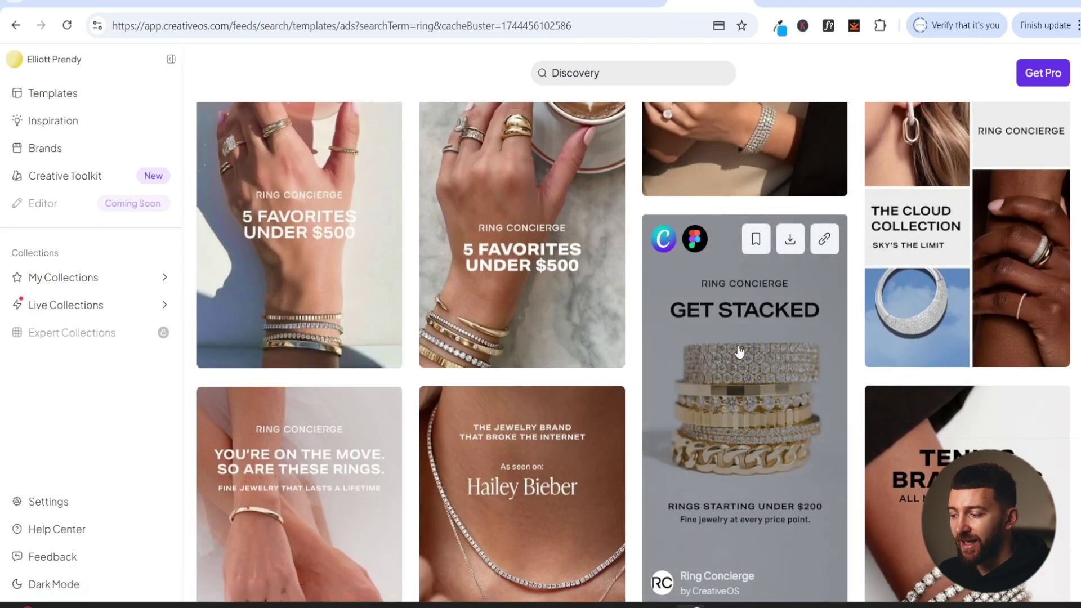
{"action": "scroll", "coordinate": [732, 351], "scroll_direction": "down", "scroll_amount": 4}
{"action": "scroll", "coordinate": [738, 350], "scroll_direction": "down", "scroll_amount": 9}
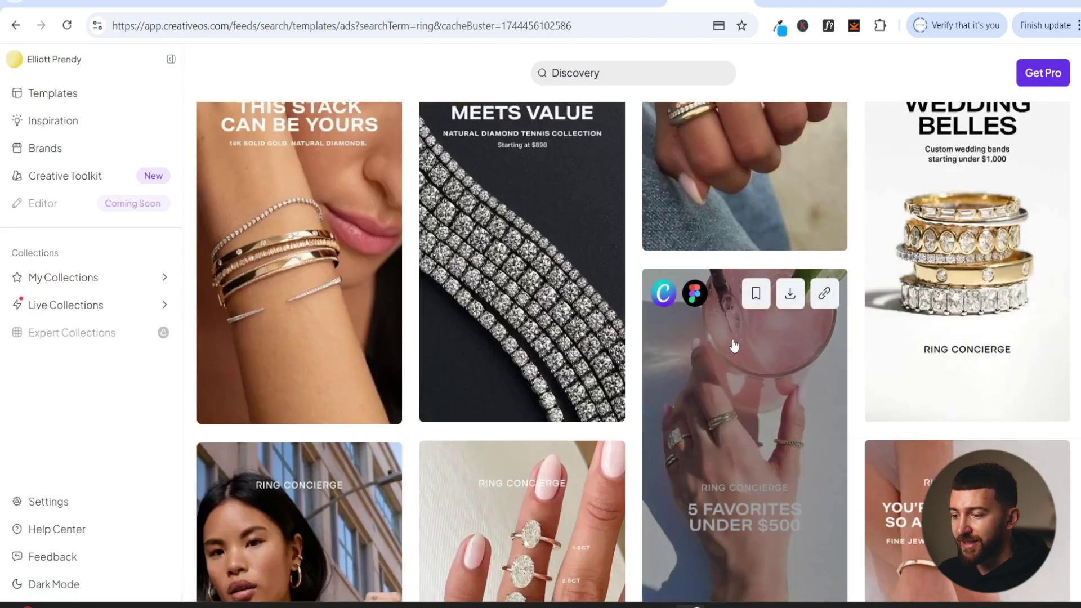
{"action": "scroll", "coordinate": [732, 345], "scroll_direction": "down", "scroll_amount": 5}
{"action": "scroll", "coordinate": [734, 345], "scroll_direction": "down", "scroll_amount": 10}
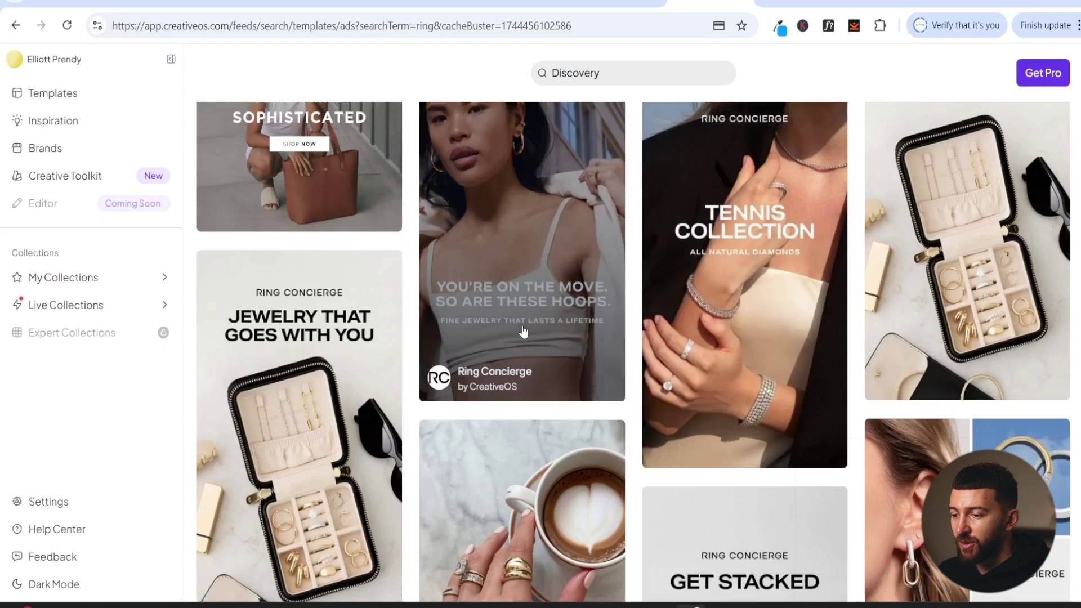
{"action": "scroll", "coordinate": [524, 366], "scroll_direction": "down", "scroll_amount": 5}
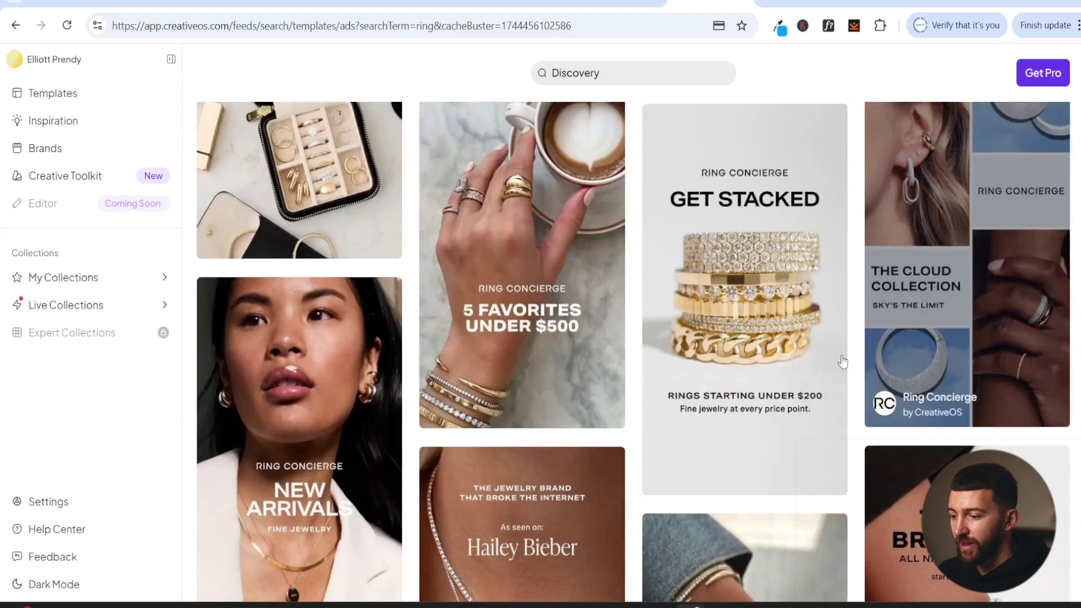
{"action": "scroll", "coordinate": [834, 363], "scroll_direction": "down", "scroll_amount": 4}
{"action": "scroll", "coordinate": [825, 363], "scroll_direction": "down", "scroll_amount": 8}
{"action": "scroll", "coordinate": [733, 321], "scroll_direction": "down", "scroll_amount": 12}
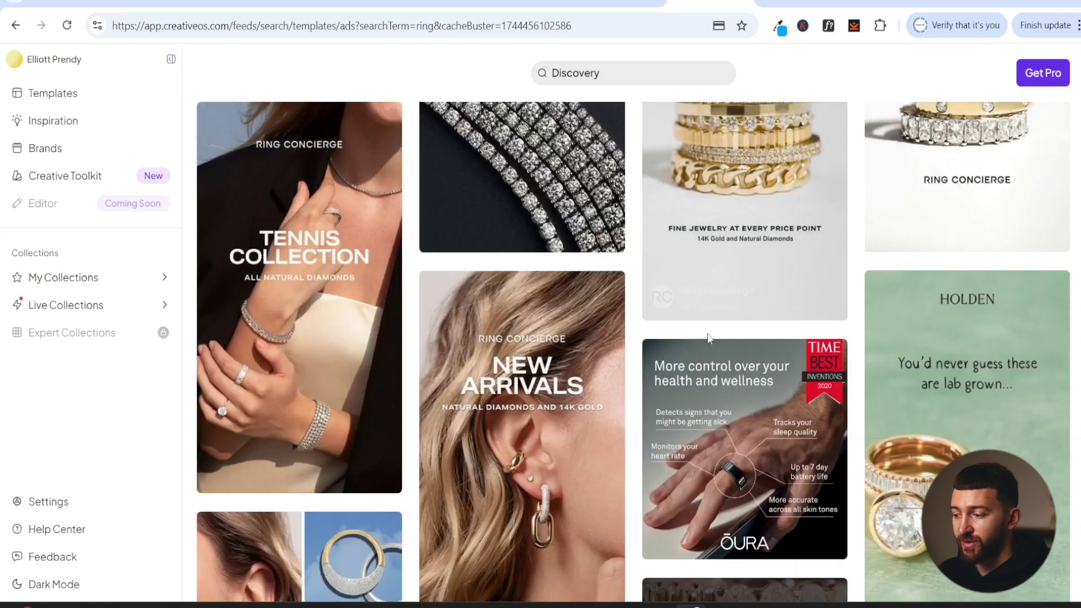
{"action": "scroll", "coordinate": [563, 366], "scroll_direction": "down", "scroll_amount": 4}
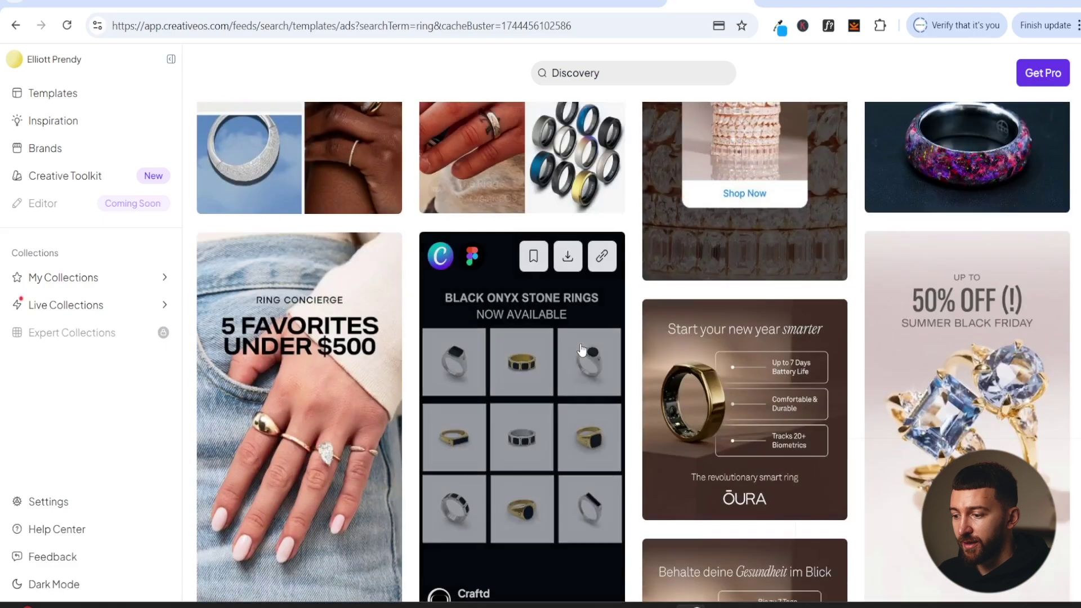
{"action": "scroll", "coordinate": [549, 397], "scroll_direction": "down", "scroll_amount": 3}
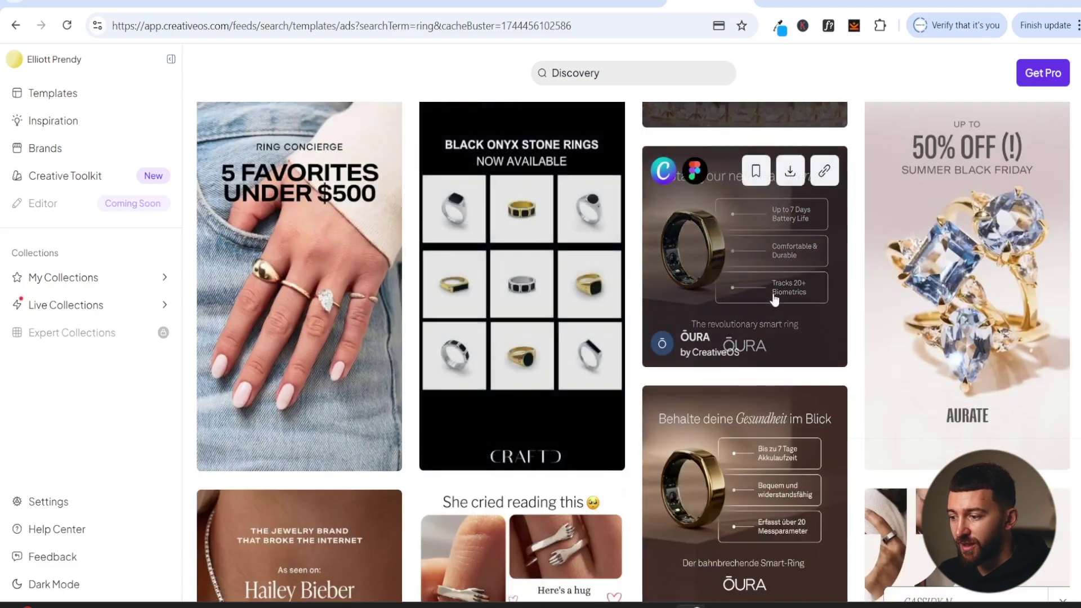
{"action": "scroll", "coordinate": [780, 264], "scroll_direction": "down", "scroll_amount": 5}
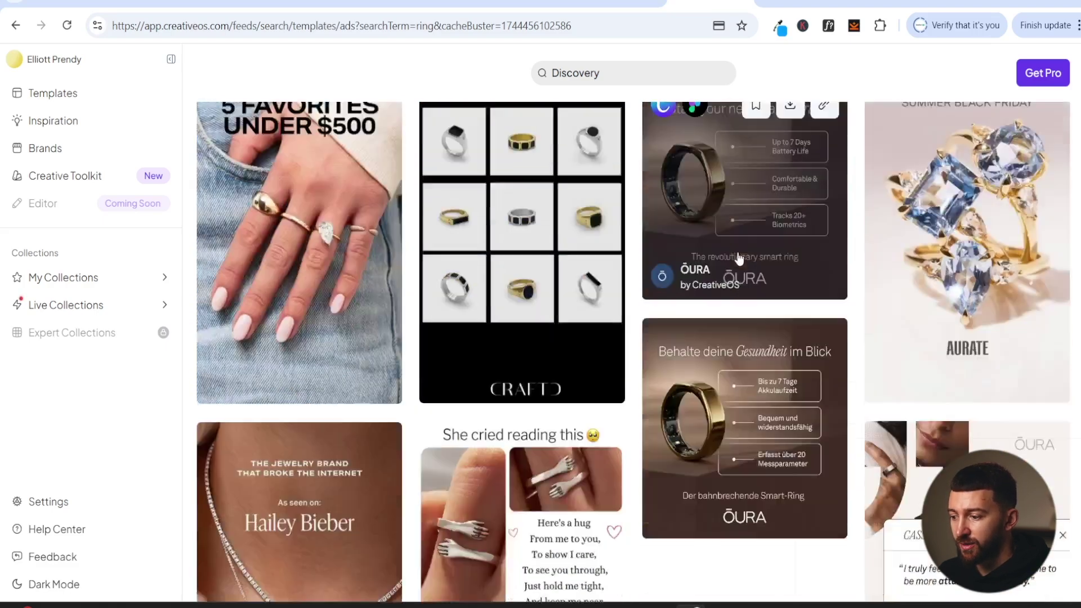
{"action": "scroll", "coordinate": [539, 299], "scroll_direction": "down", "scroll_amount": 6}
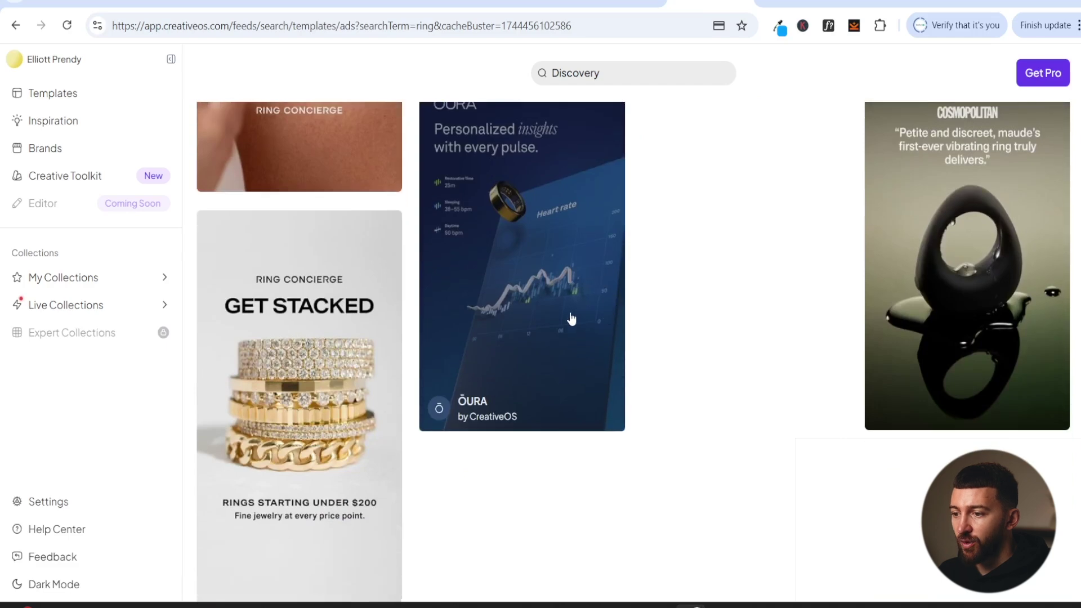
Search the CreativeOS templates for 'shoe' and show all matching ad templates.
{"action": "left_click", "coordinate": [346, 3]}
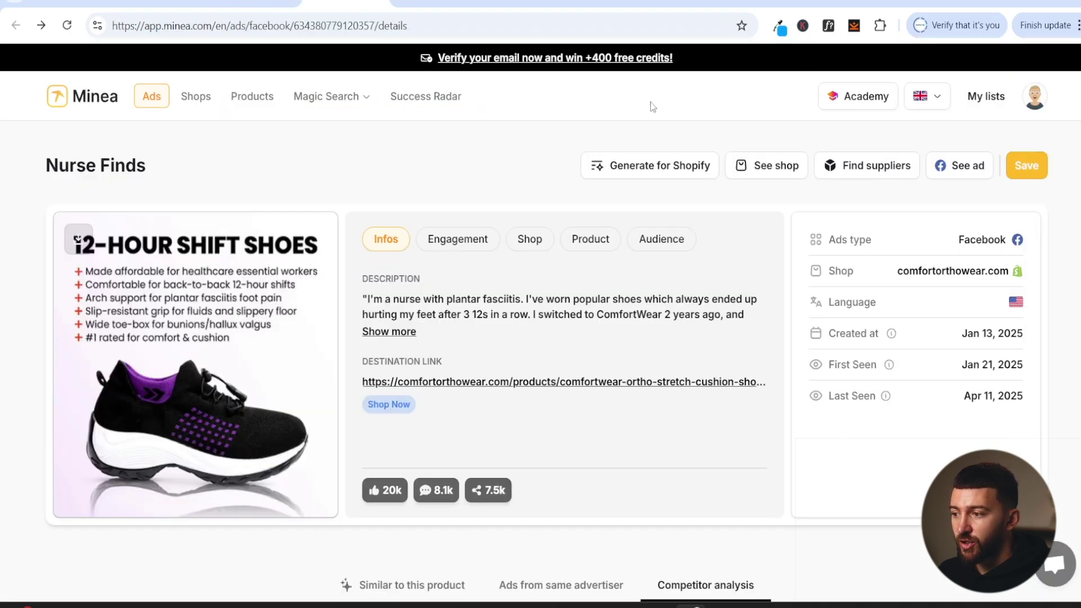
{"action": "left_click", "coordinate": [679, 8]}
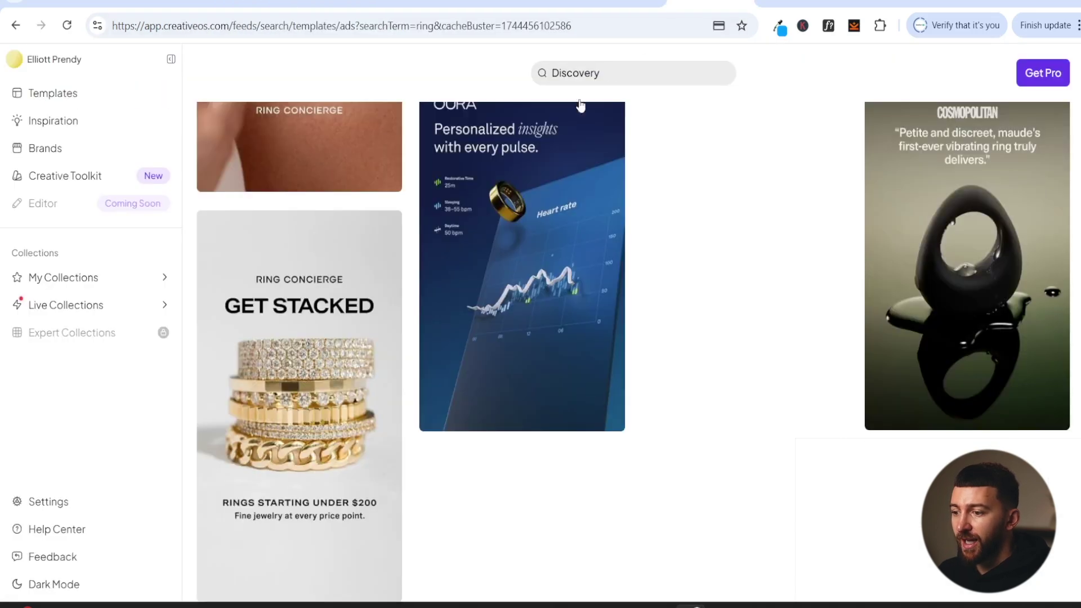
{"action": "left_click", "coordinate": [591, 71]}
{"action": "type", "text": "s"}
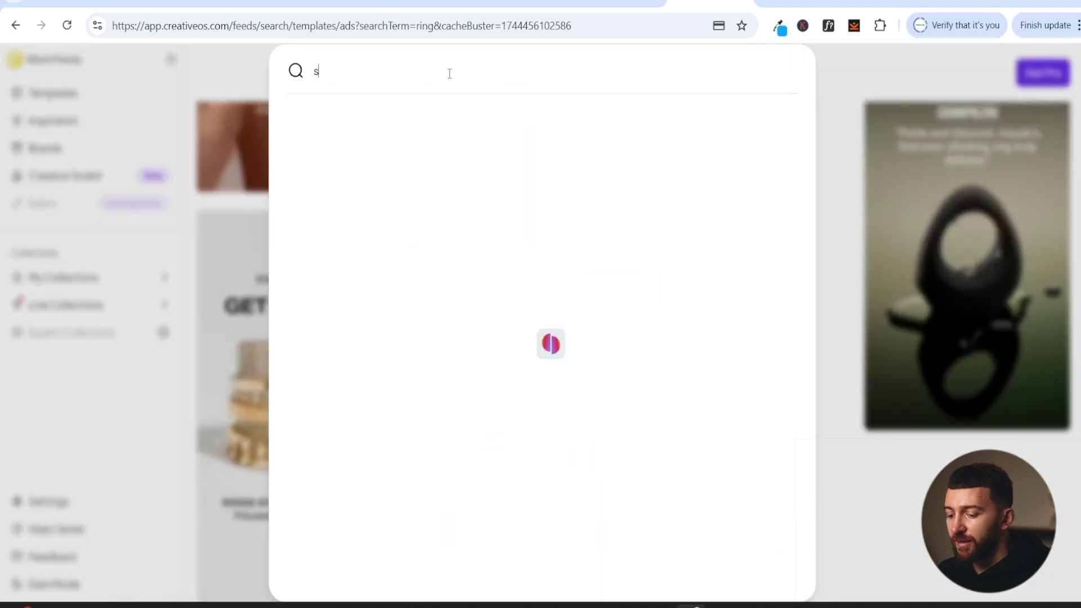
{"action": "type", "text": "hoe"}
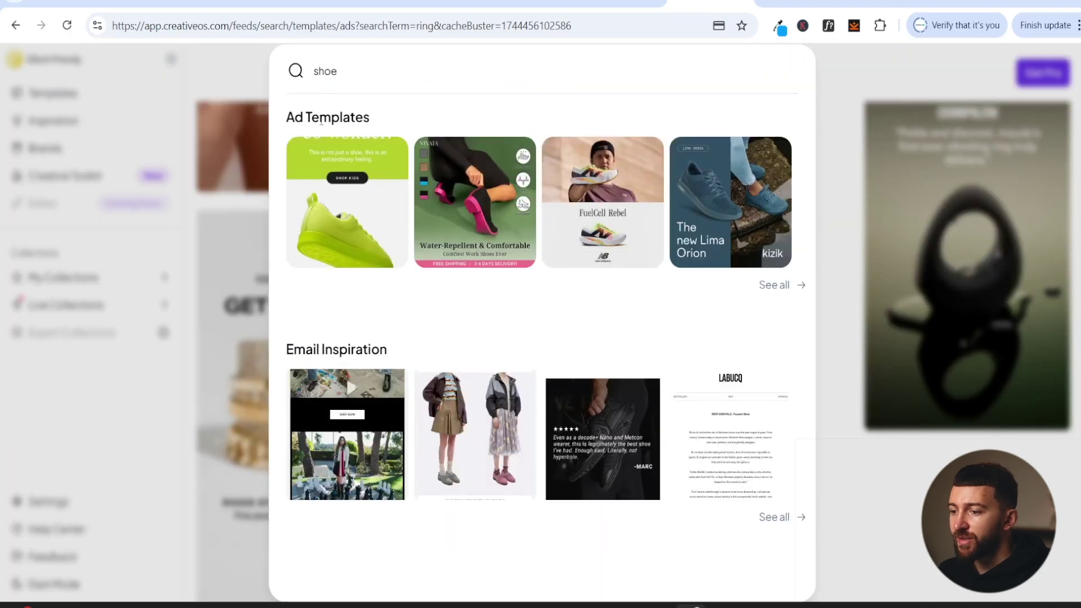
{"action": "left_click", "coordinate": [784, 289]}
Browse the shoe ad templates, including Barestep, FuelCell Rebel, The Oodie, atoms and kizik.
{"action": "scroll", "coordinate": [816, 180], "scroll_direction": "down", "scroll_amount": 4}
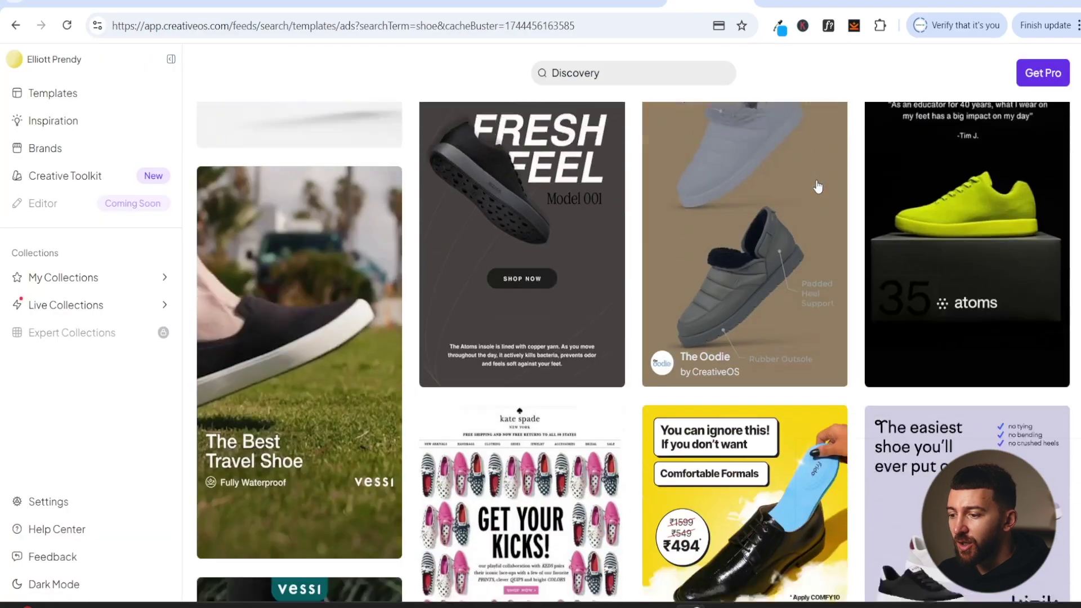
{"action": "scroll", "coordinate": [817, 186], "scroll_direction": "down", "scroll_amount": 8}
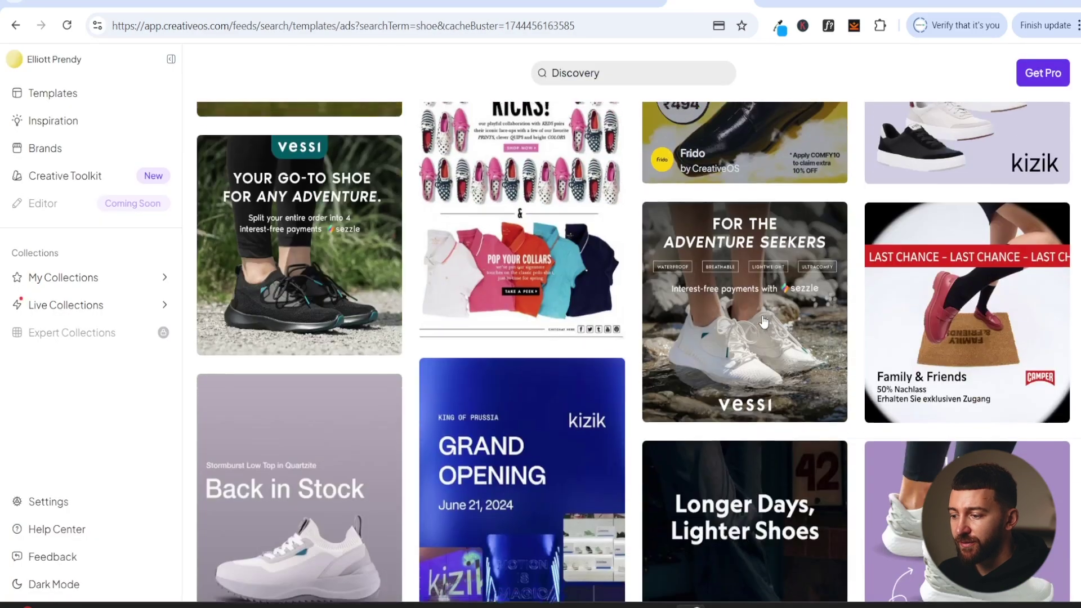
{"action": "scroll", "coordinate": [763, 319], "scroll_direction": "down", "scroll_amount": 8}
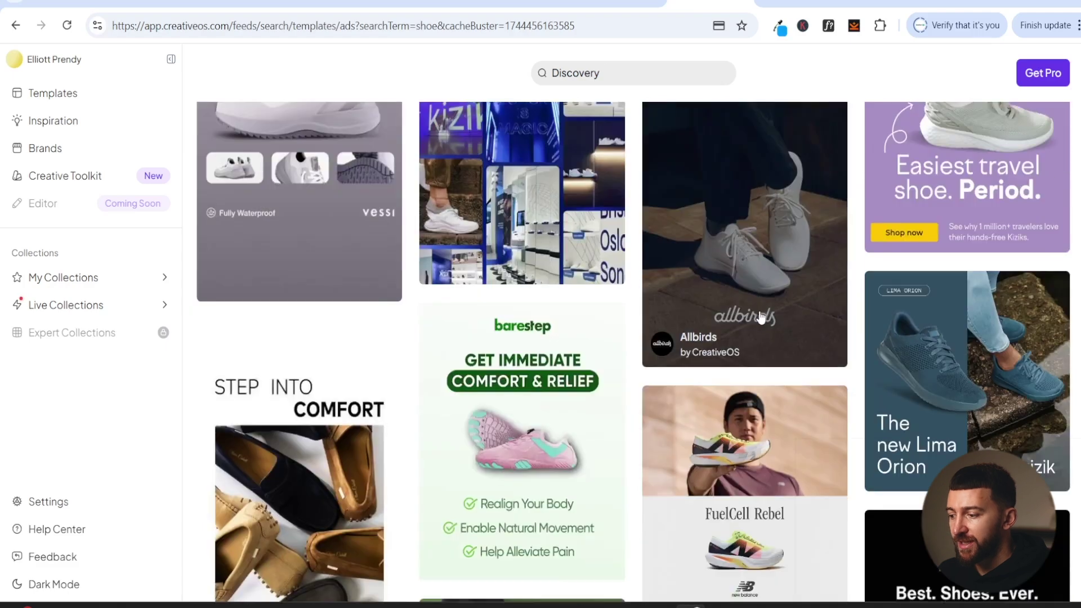
{"action": "scroll", "coordinate": [761, 317], "scroll_direction": "down", "scroll_amount": 3}
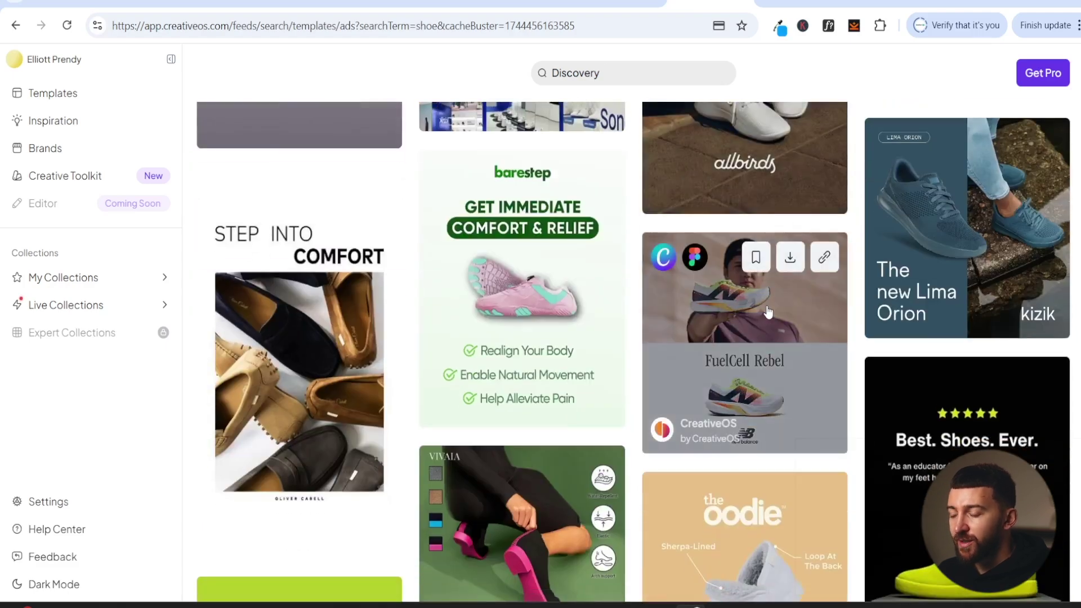
{"action": "scroll", "coordinate": [769, 311], "scroll_direction": "down", "scroll_amount": 3}
{"action": "scroll", "coordinate": [733, 454], "scroll_direction": "down", "scroll_amount": 3}
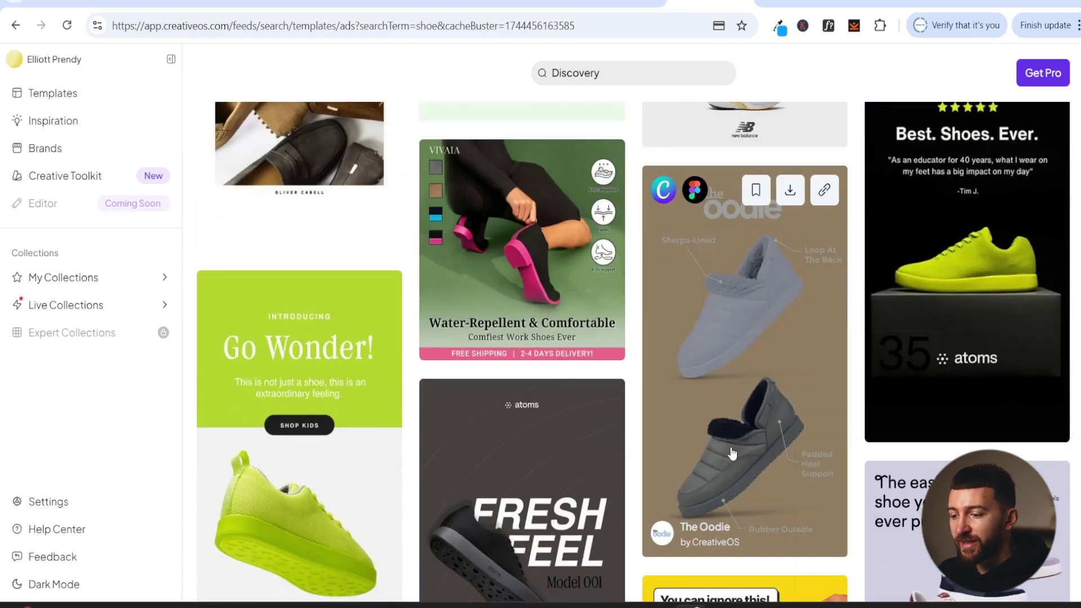
{"action": "scroll", "coordinate": [745, 441], "scroll_direction": "up", "scroll_amount": 3}
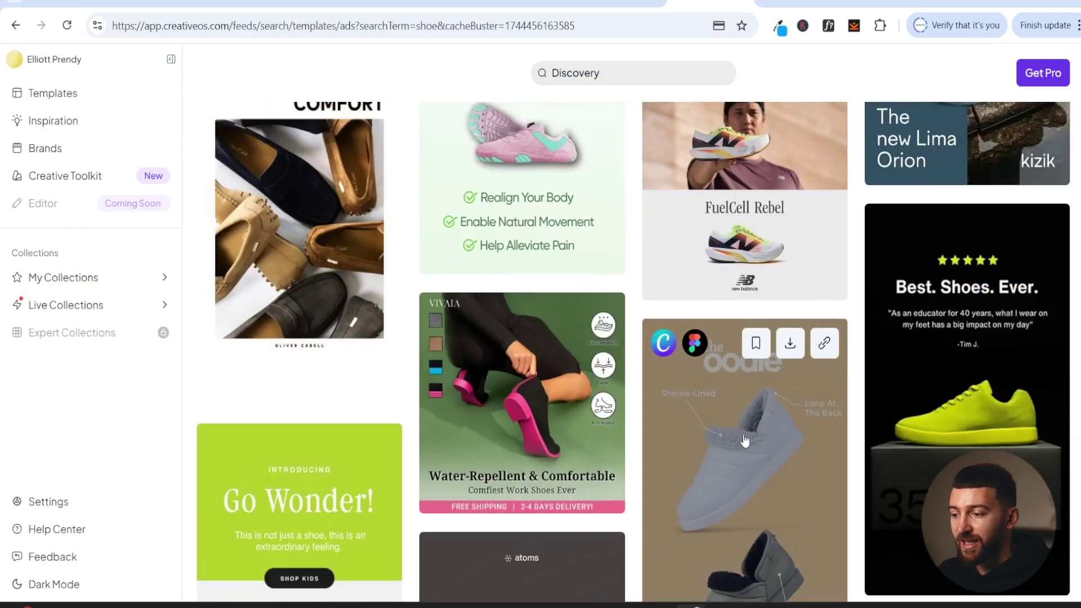
{"action": "scroll", "coordinate": [745, 441], "scroll_direction": "up", "scroll_amount": 3}
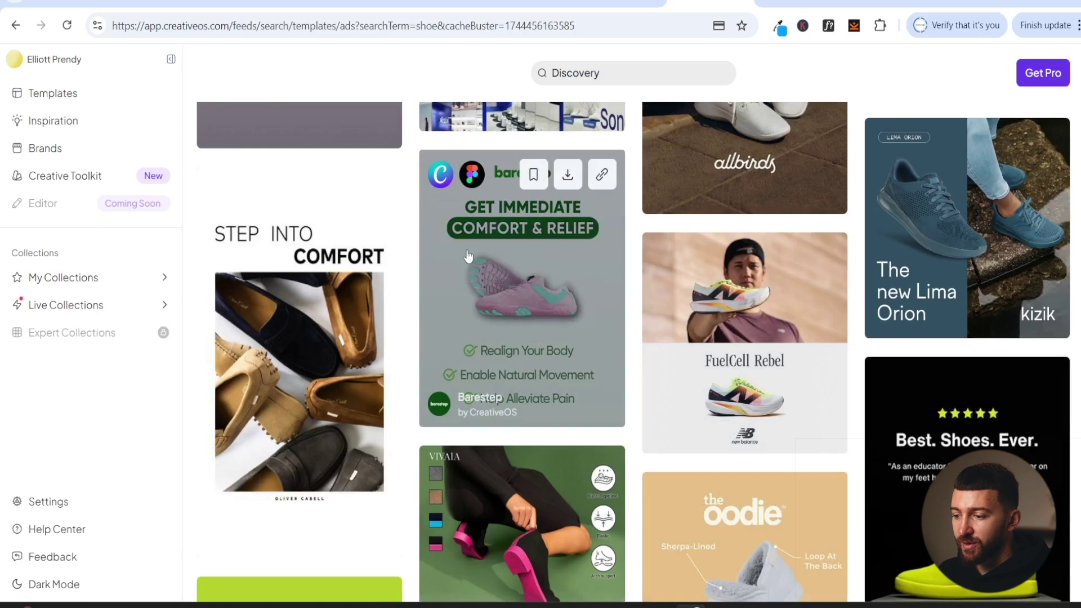
Export the Barestep 'Get Immediate Comfort & Relief' template to Canva as a new design.
{"action": "left_click", "coordinate": [440, 177]}
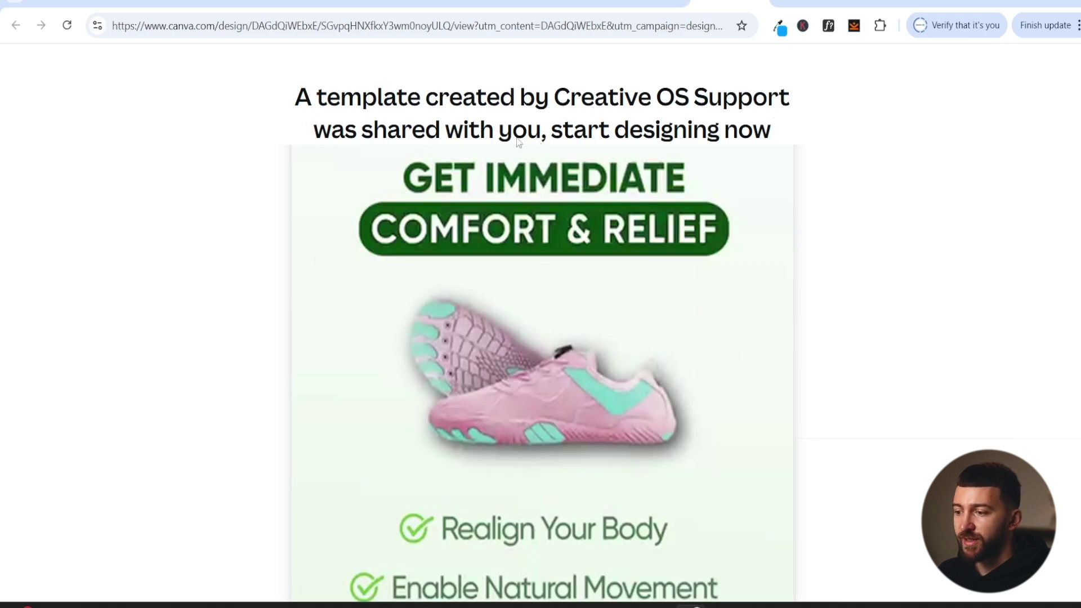
{"action": "scroll", "coordinate": [732, 222], "scroll_direction": "down", "scroll_amount": 3}
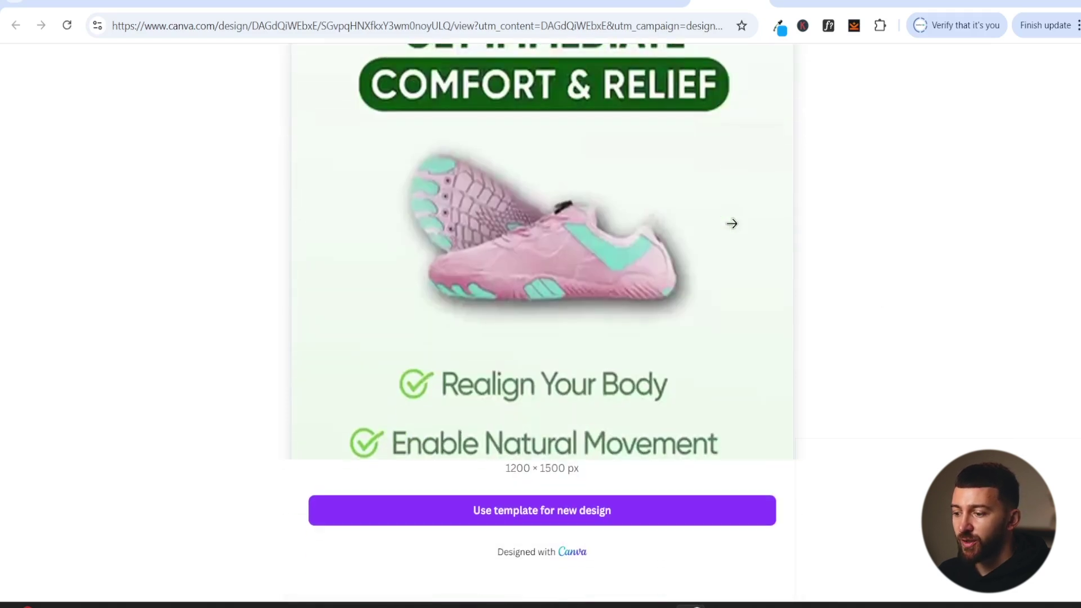
{"action": "left_click", "coordinate": [535, 515]}
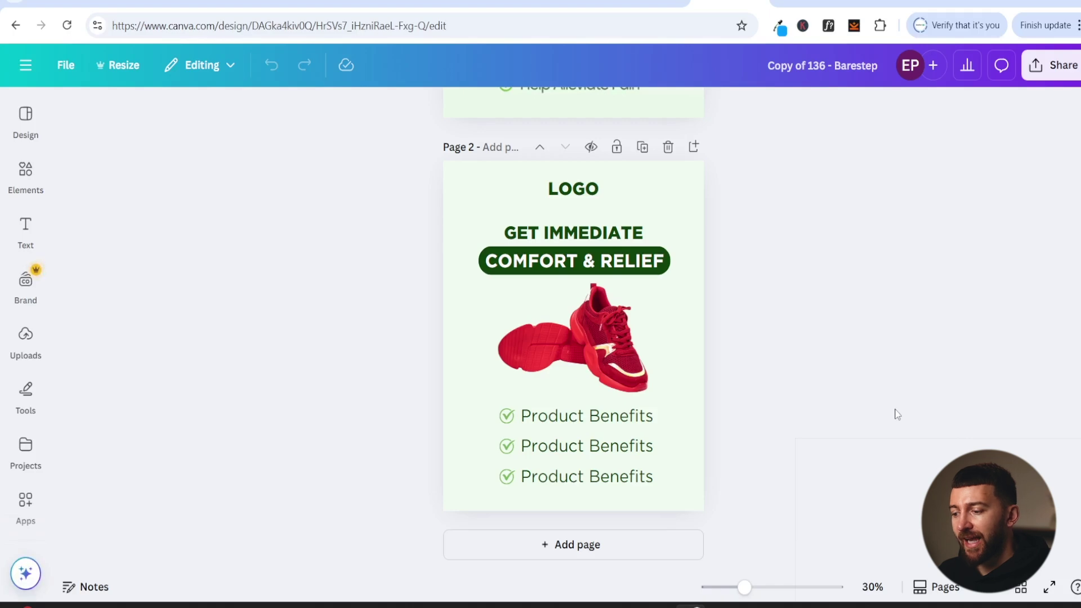
{"action": "scroll", "coordinate": [845, 422], "scroll_direction": "up", "scroll_amount": 4}
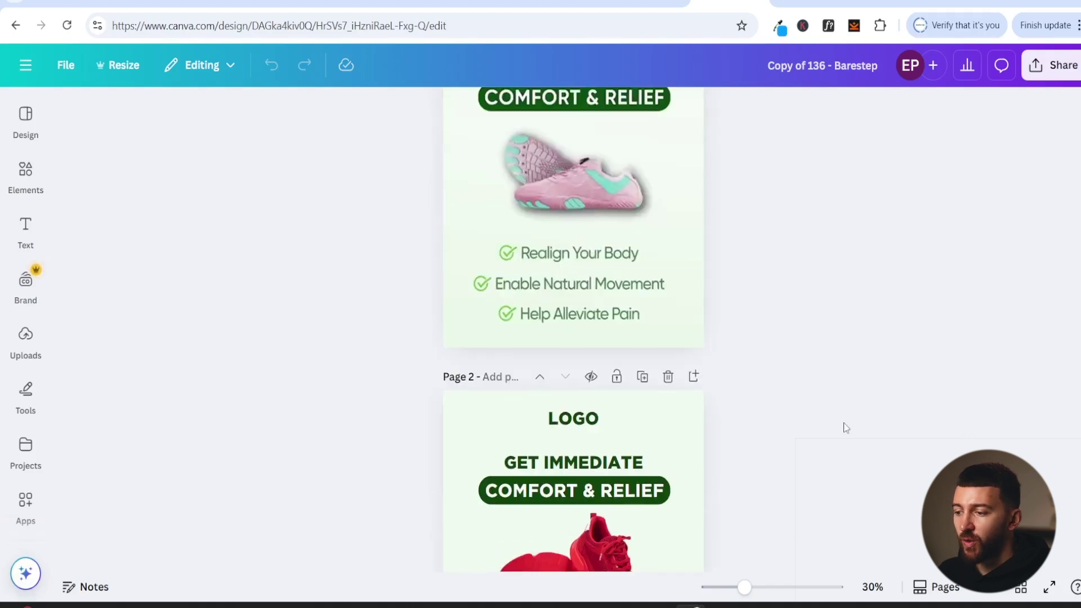
{"action": "scroll", "coordinate": [844, 420], "scroll_direction": "down", "scroll_amount": 2}
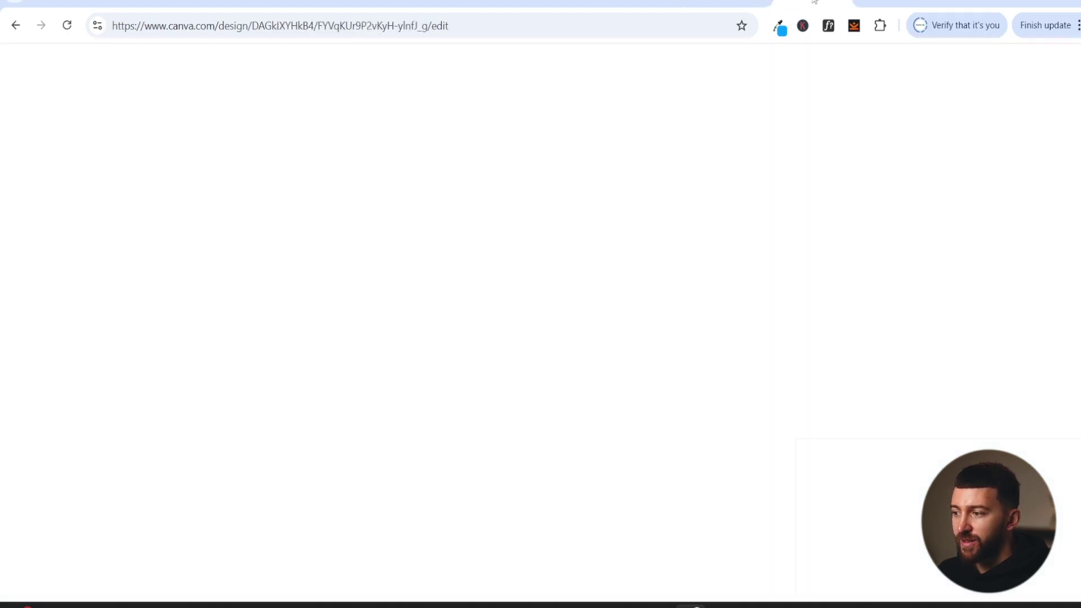
Compare Page 1's purple retail-worker ad with the original Barestep Page 2, then switch to Minea.
{"action": "scroll", "coordinate": [876, 280], "scroll_direction": "down", "scroll_amount": 4}
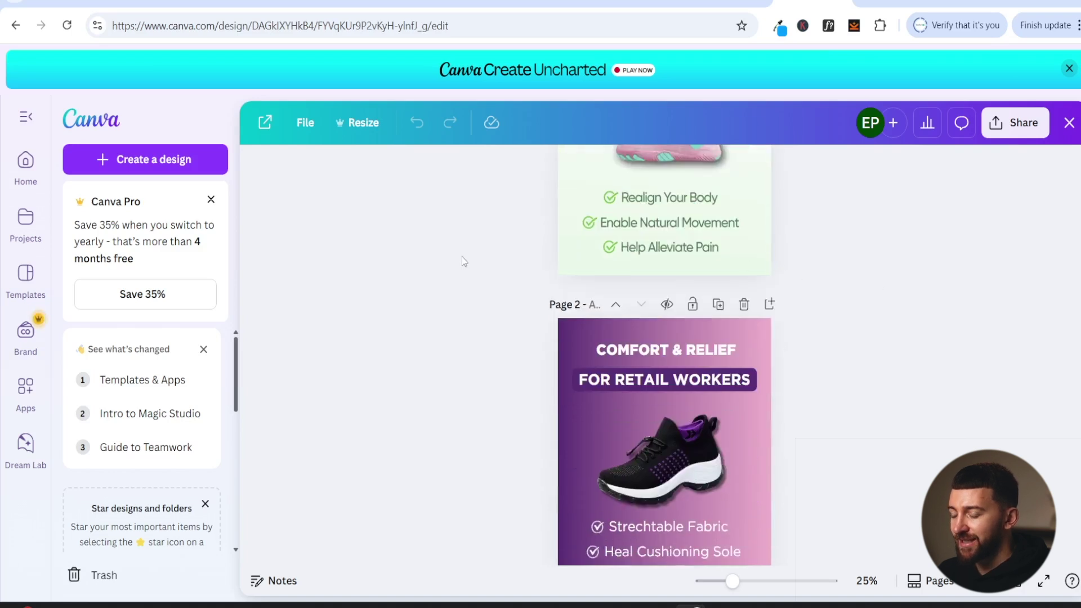
{"action": "scroll", "coordinate": [471, 233], "scroll_direction": "down", "scroll_amount": 2}
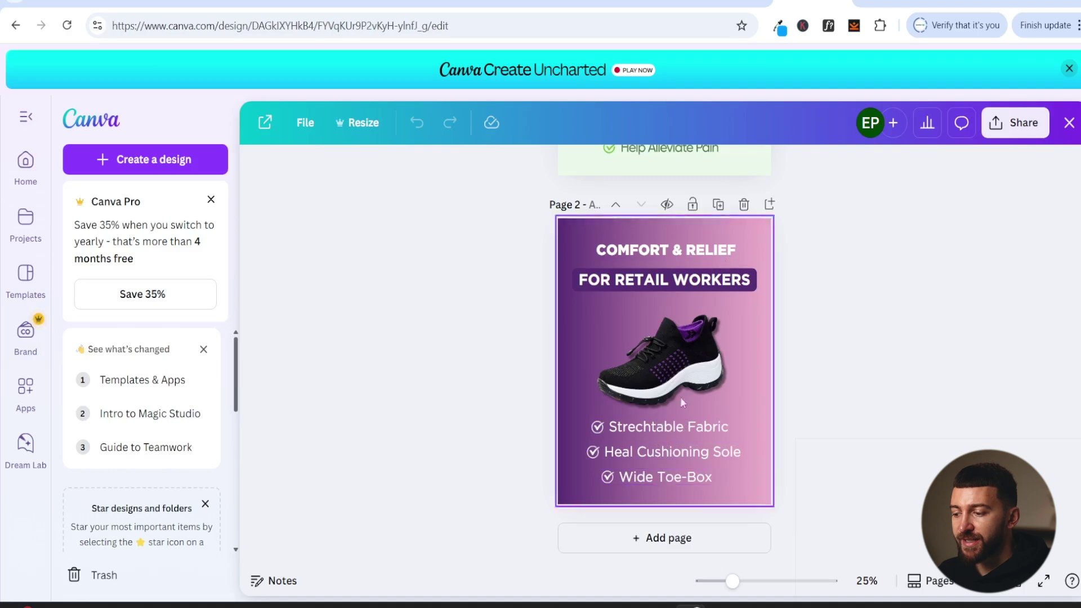
{"action": "scroll", "coordinate": [705, 414], "scroll_direction": "up", "scroll_amount": 5}
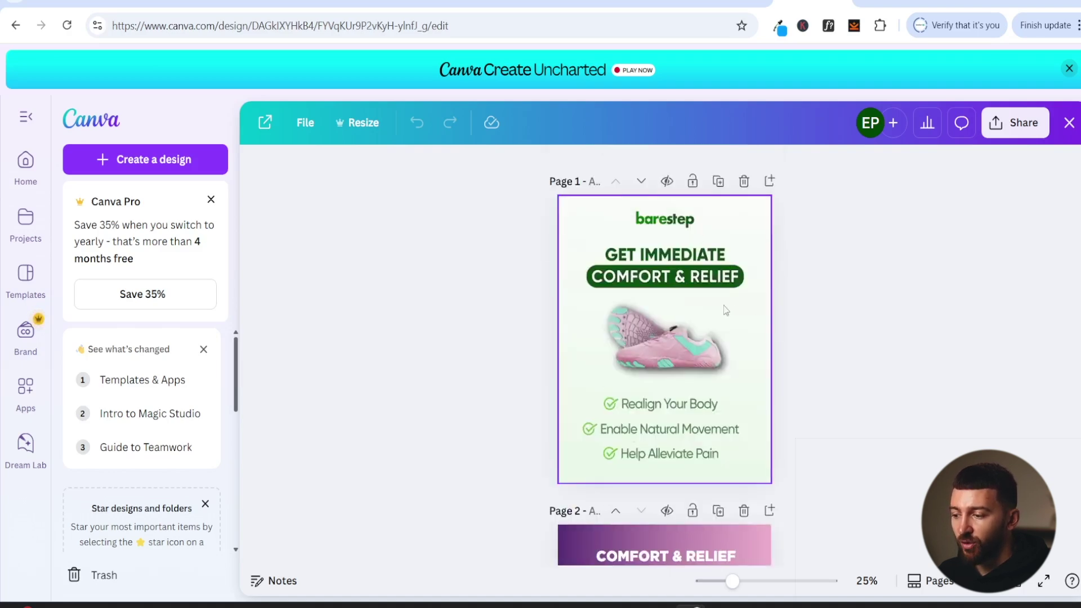
{"action": "scroll", "coordinate": [663, 362], "scroll_direction": "down", "scroll_amount": 5}
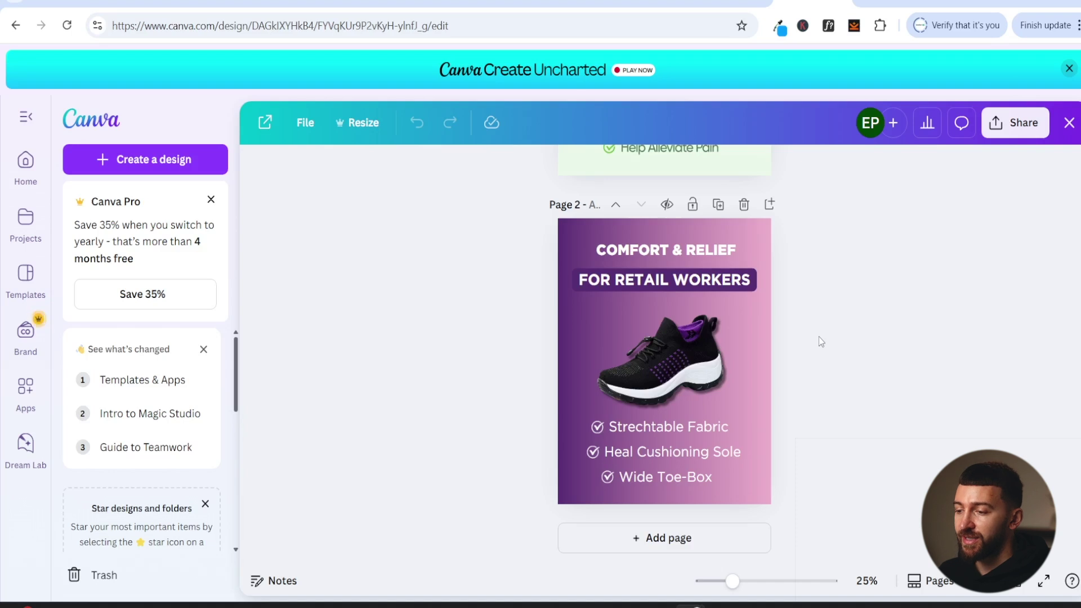
{"action": "left_click", "coordinate": [234, 2]}
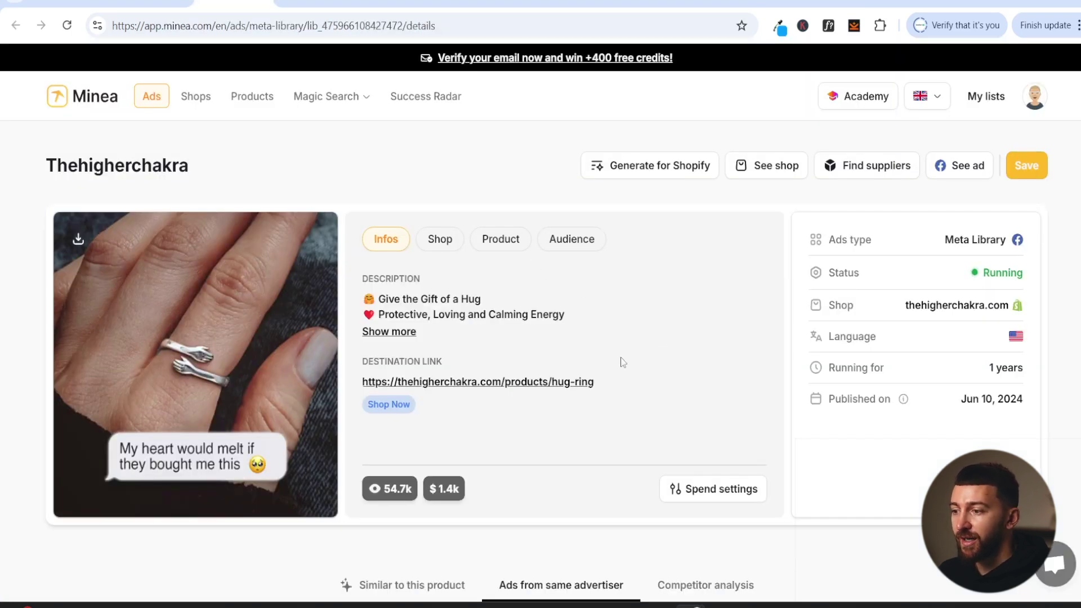
Show the Meta Ads Manager ads table for 1 Jan – 12 Apr 2025: 319 purchases, 17 ads, £37.79 each.
{"action": "left_click", "coordinate": [563, 3]}
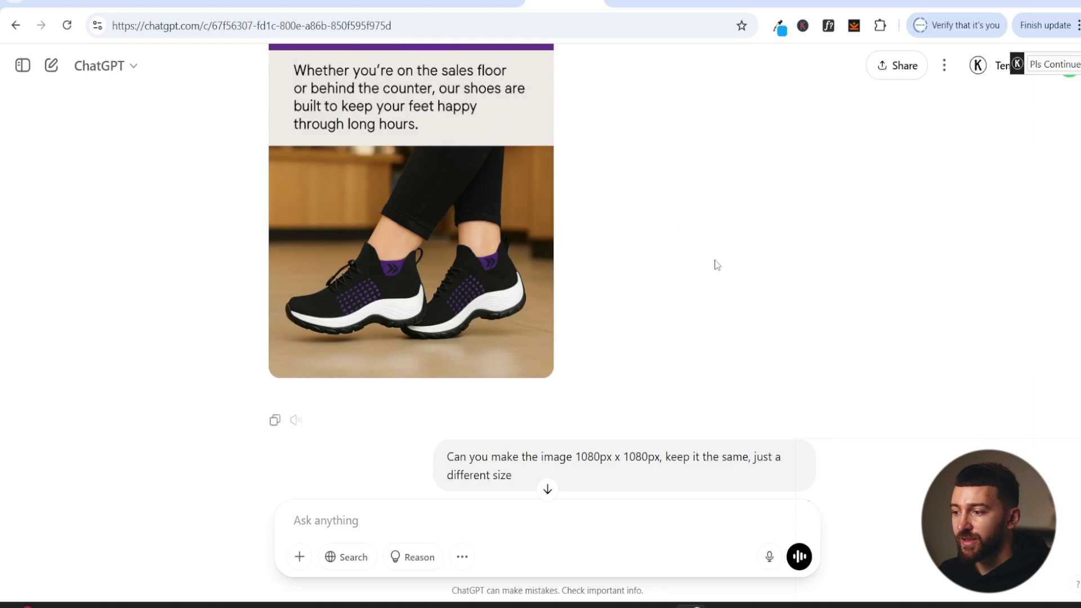
{"action": "left_click", "coordinate": [813, 3]}
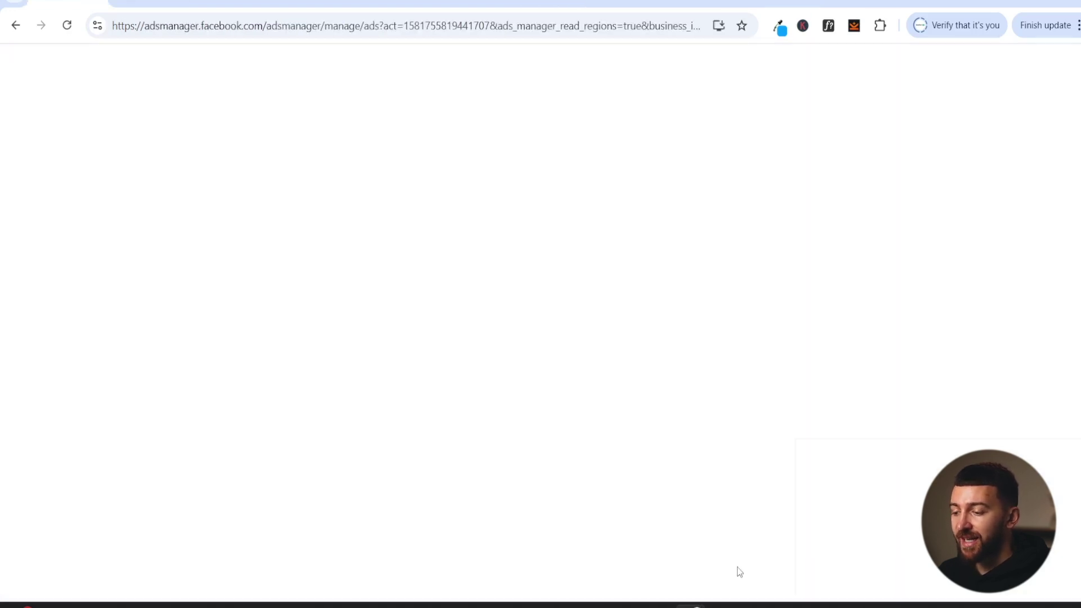
{"action": "left_click", "coordinate": [68, 2]}
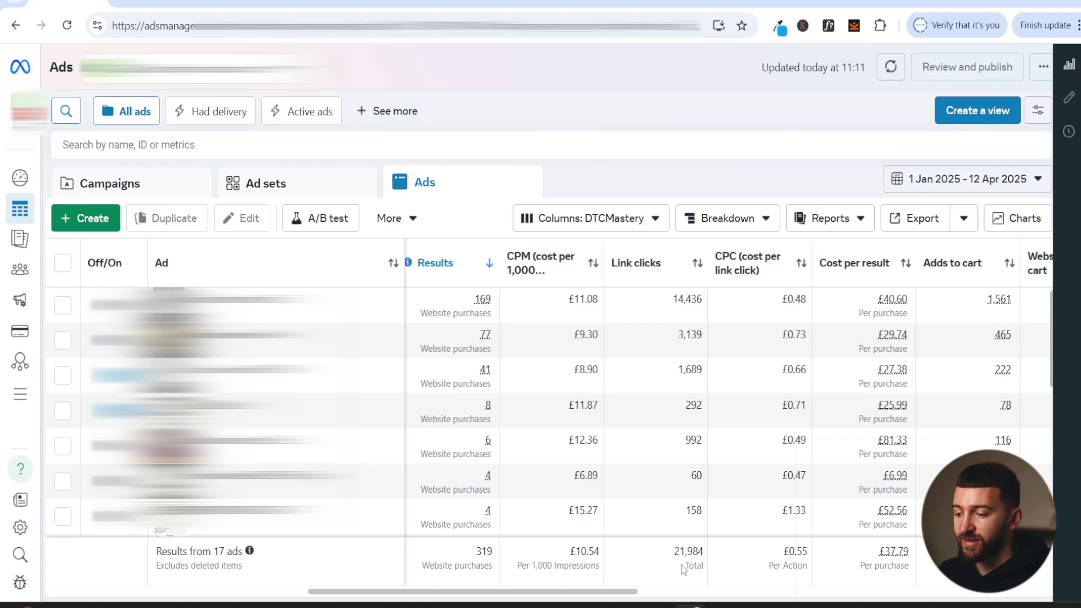